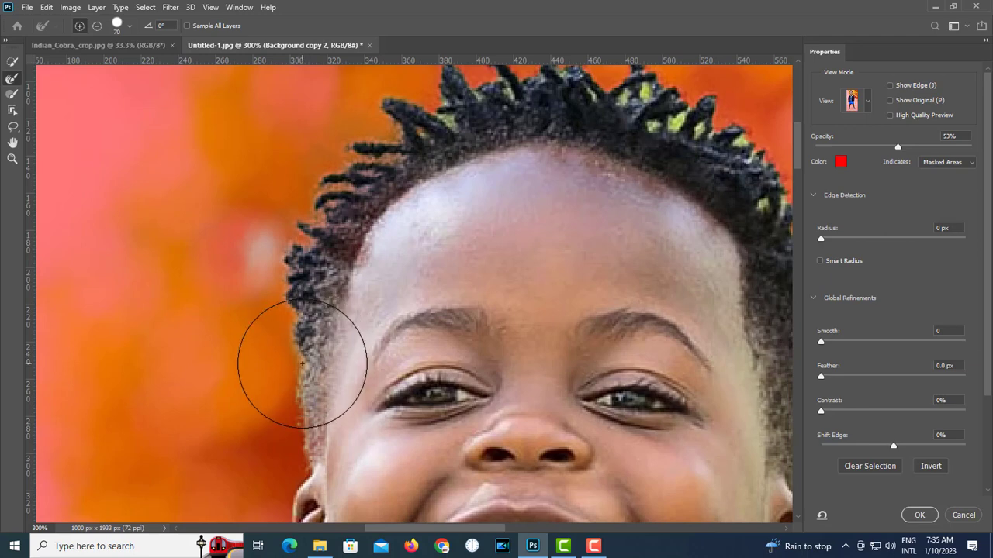
# - Subtract the pale leftover spot beside the boy's hair from the selection with a 25 px brush
pyautogui.press('[')
pyautogui.press('[')
pyautogui.press('[')
pyautogui.press('[')
pyautogui.press('[')
pyautogui.click(13, 95)
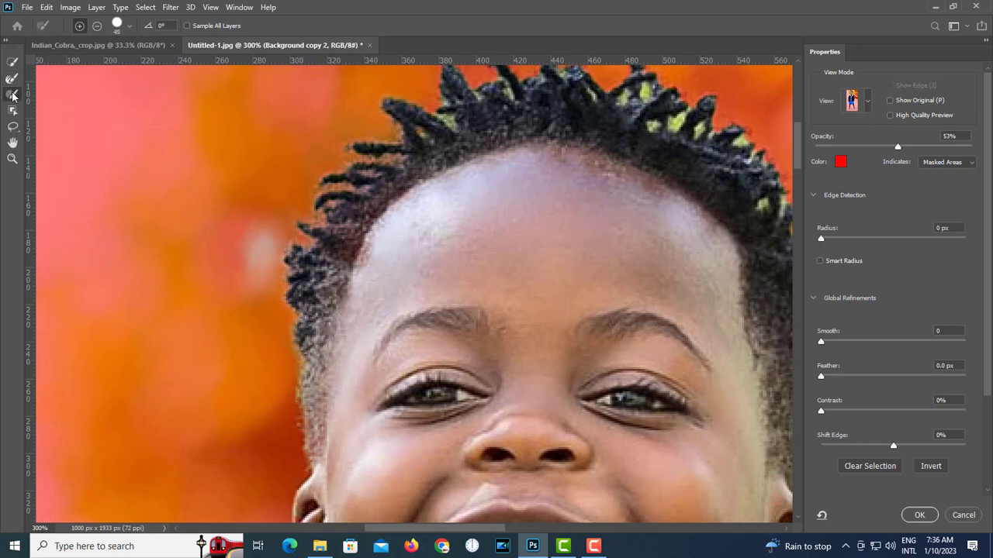
pyautogui.click(97, 27)
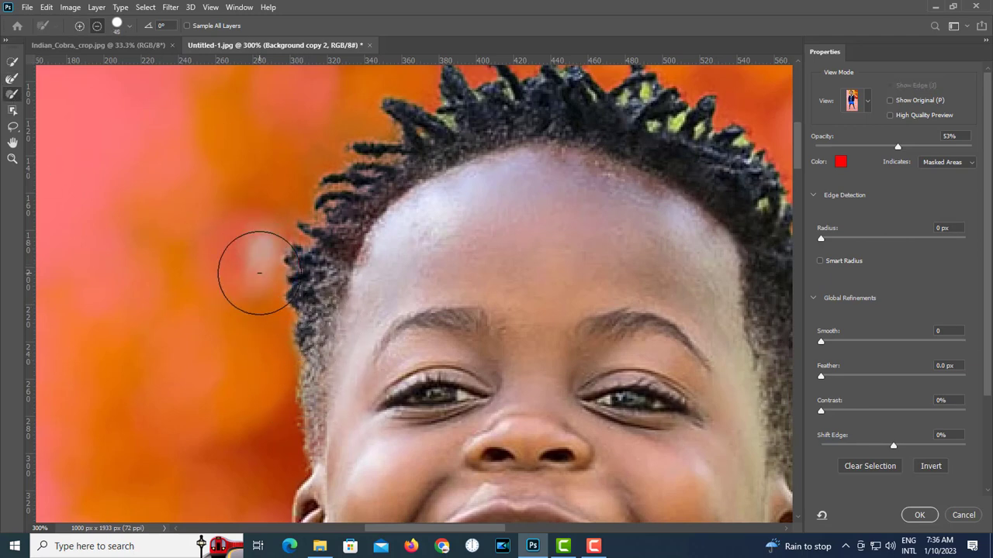
pyautogui.press('[')
pyautogui.press('[')
pyautogui.press('[')
pyautogui.press('[')
pyautogui.moveTo(259, 260)
pyautogui.mouseDown()
pyautogui.moveTo(258, 229)
pyautogui.moveTo(241, 243)
pyautogui.moveTo(266, 281)
pyautogui.mouseUp()
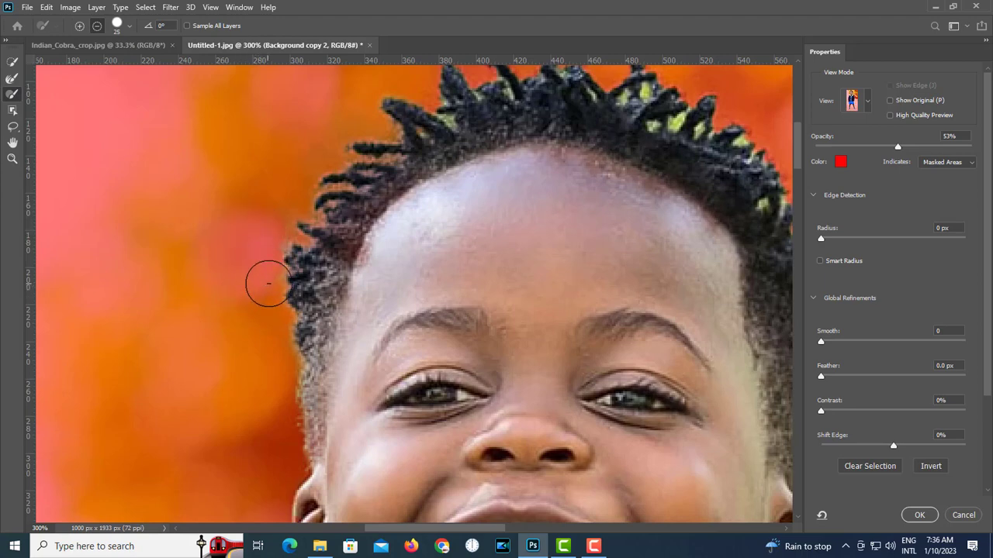
# - Refine the selection along the boy's hairline, over the top of the head and down to the ear, with a 20 px Refine Edge Brush
pyautogui.click(13, 78)
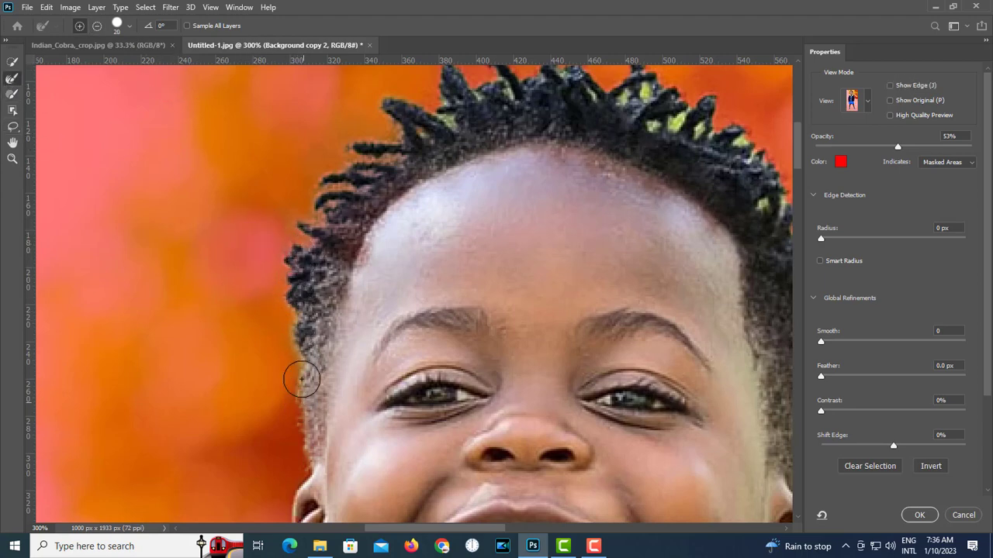
pyautogui.moveTo(381, 153); pyautogui.dragTo(340, 235)
pyautogui.click(403, 193)
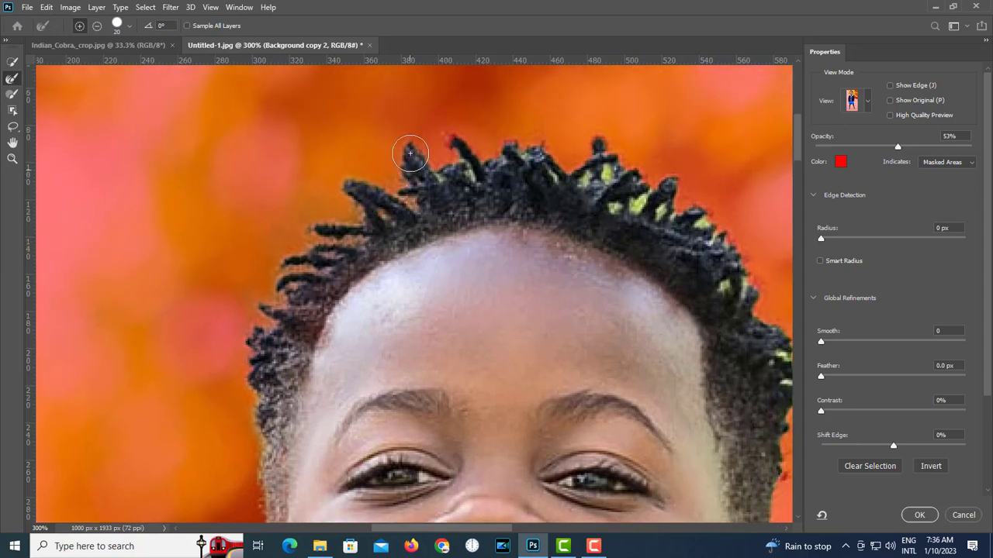
pyautogui.click(456, 171)
pyautogui.moveTo(468, 182); pyautogui.dragTo(368, 201)
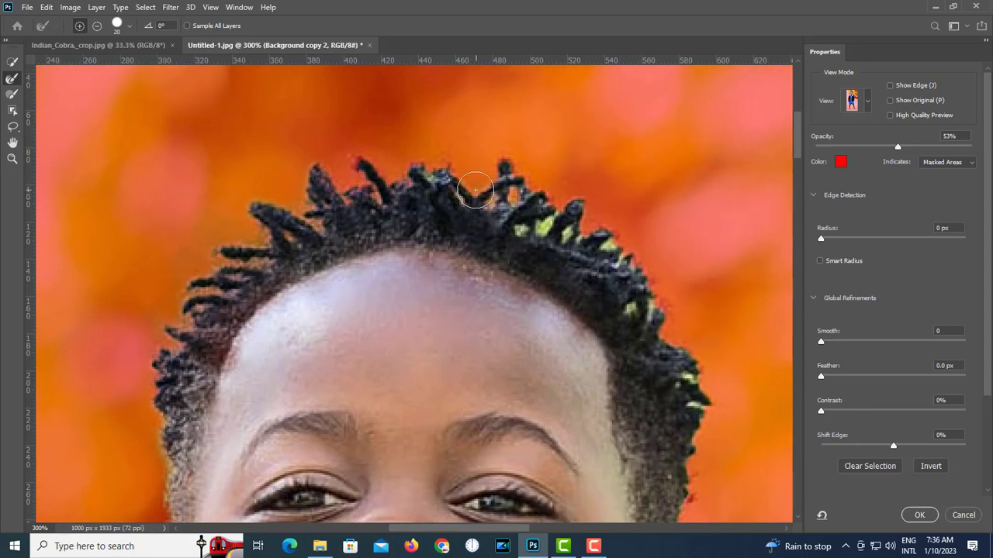
pyautogui.moveTo(610, 288); pyautogui.dragTo(518, 195)
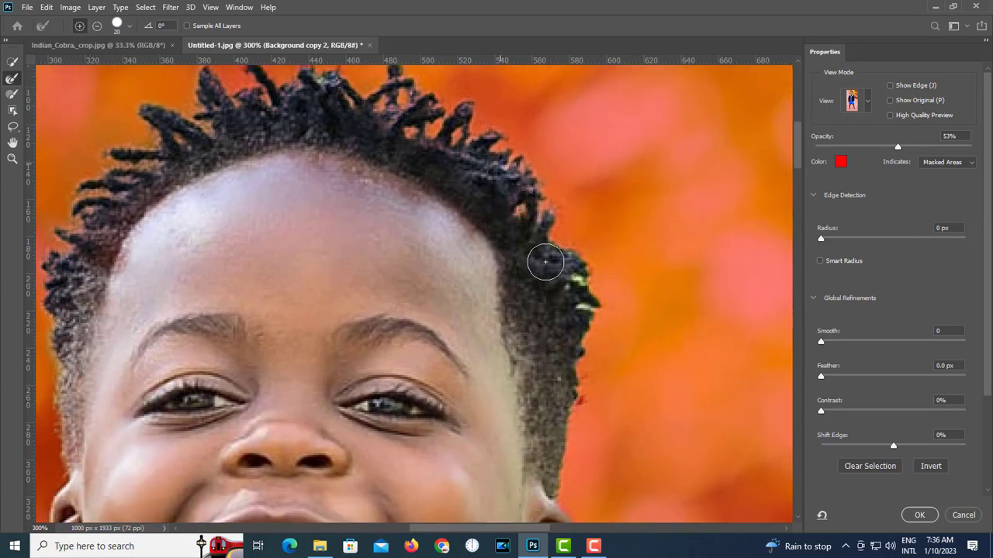
pyautogui.moveTo(592, 372); pyautogui.dragTo(567, 310)
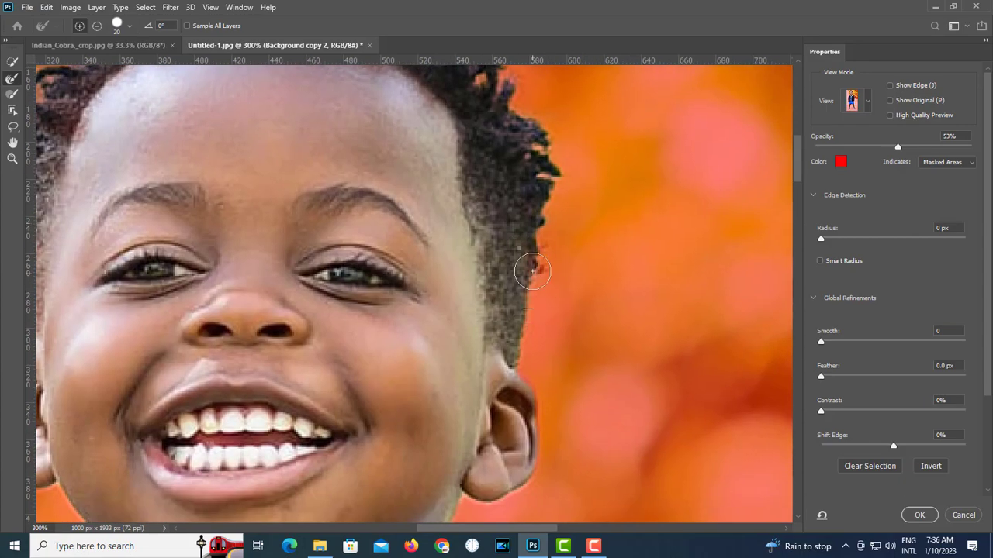
pyautogui.moveTo(505, 355); pyautogui.dragTo(546, 127)
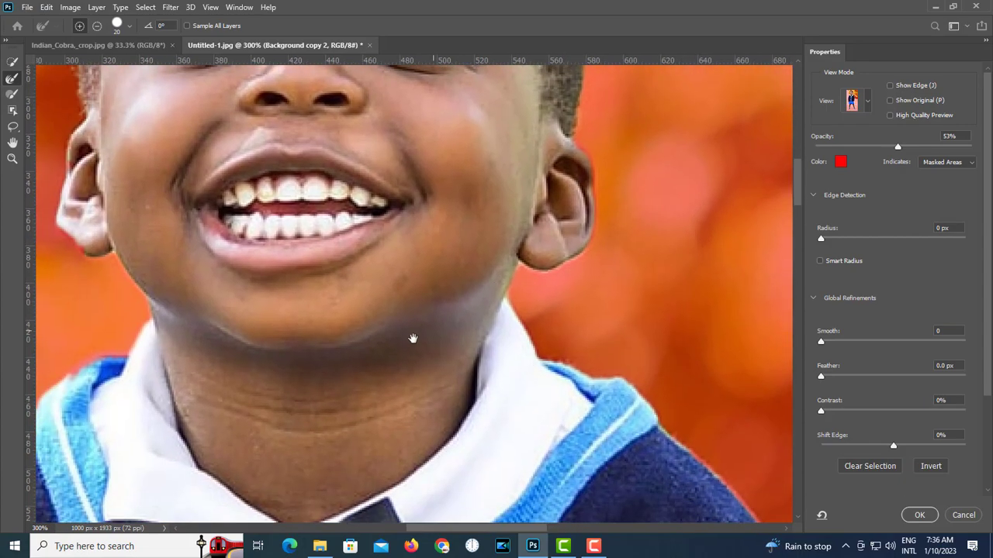
# - Inspect the masked edges from the boy's neck down to the shorts, legs and shoes
pyautogui.moveTo(412, 339); pyautogui.dragTo(560, 328)
pyautogui.scroll(-2, 560, 329)
pyautogui.moveTo(543, 473); pyautogui.dragTo(437, 137)
pyautogui.moveTo(483, 401); pyautogui.dragTo(448, 221)
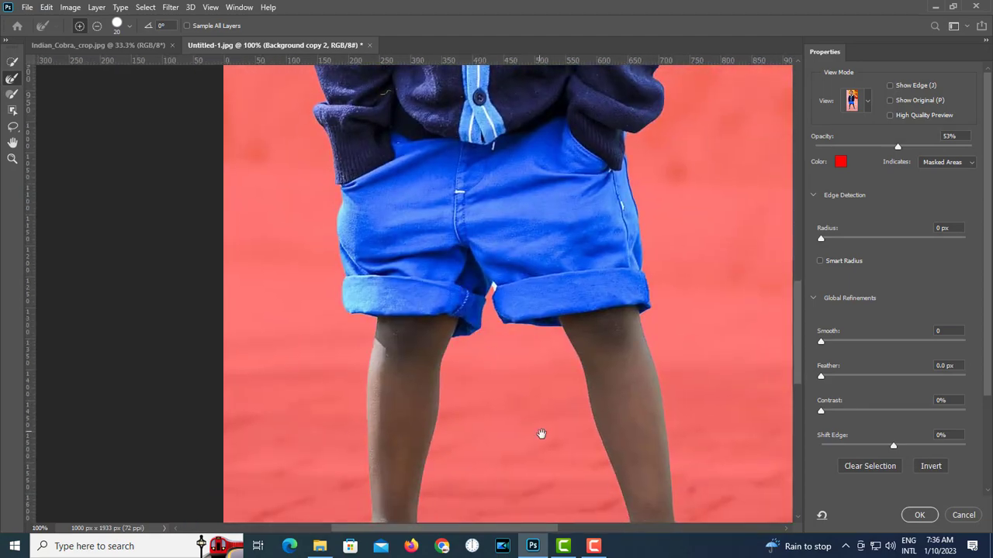
pyautogui.moveTo(541, 434); pyautogui.dragTo(458, 251)
pyautogui.scroll(2, 314, 386)
pyautogui.scroll(-4, 435, 372)
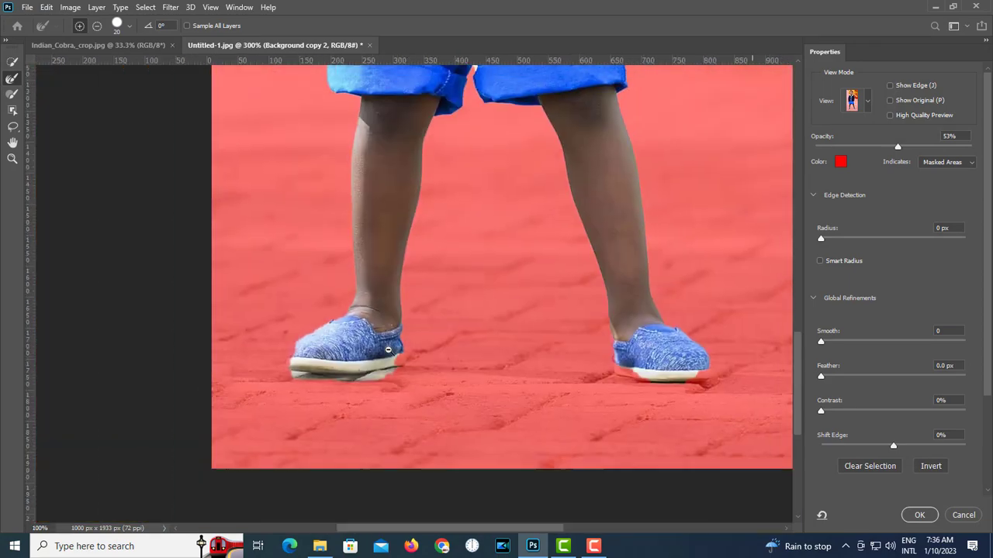
# - Subtract the white gap between the legs of the shorts from the selection with a 3 px brush
pyautogui.scroll(4, 436, 372)
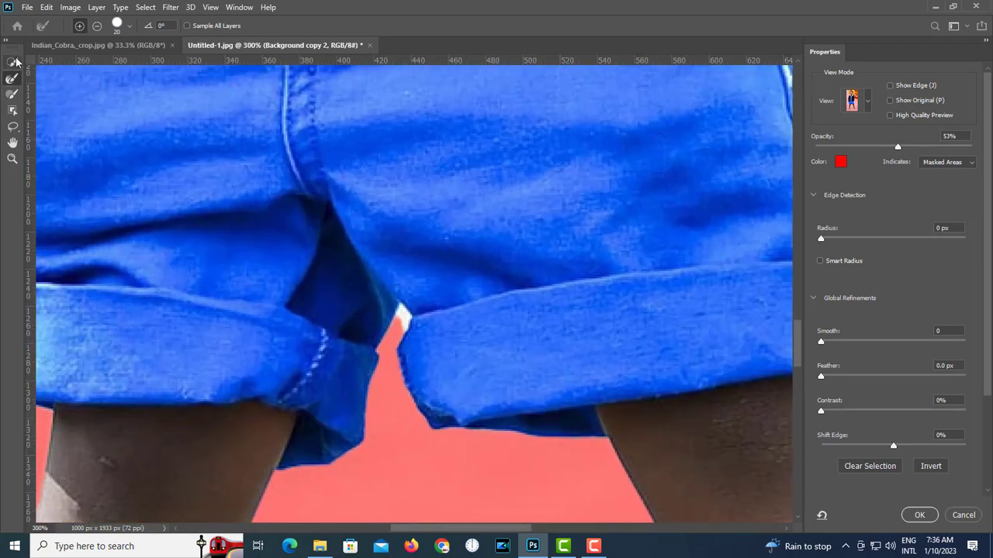
pyautogui.click(12, 95)
pyautogui.click(96, 27)
pyautogui.click(409, 317)
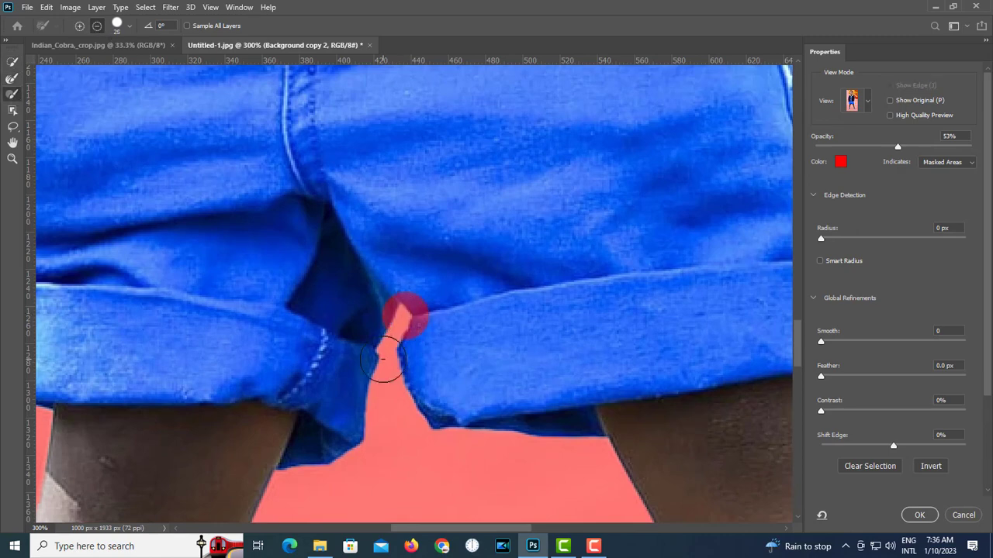
pyautogui.hotkey('ctrl', 'z')
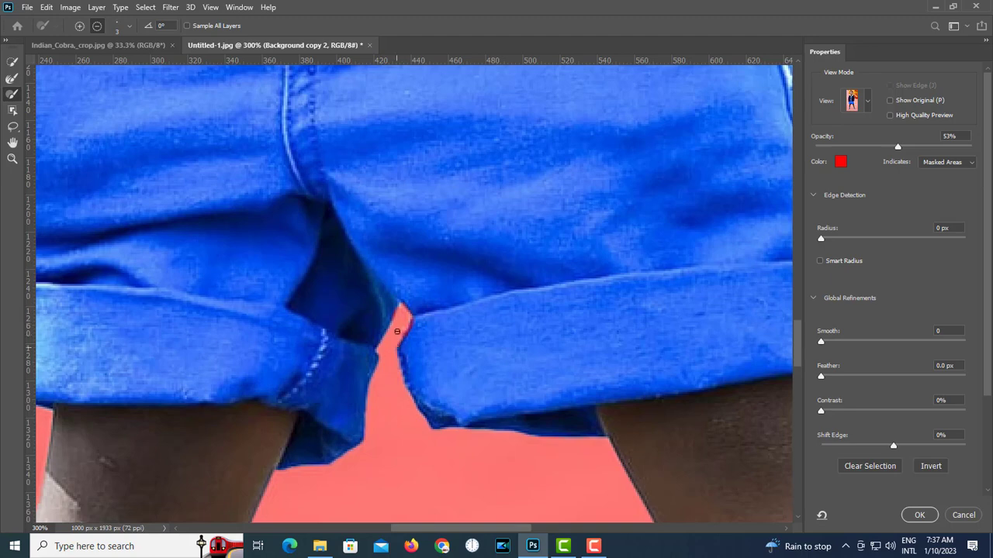
# - Output the refined selection as a layer mask on the boy's layer
pyautogui.rightClick(442, 293)
pyautogui.click(476, 282)
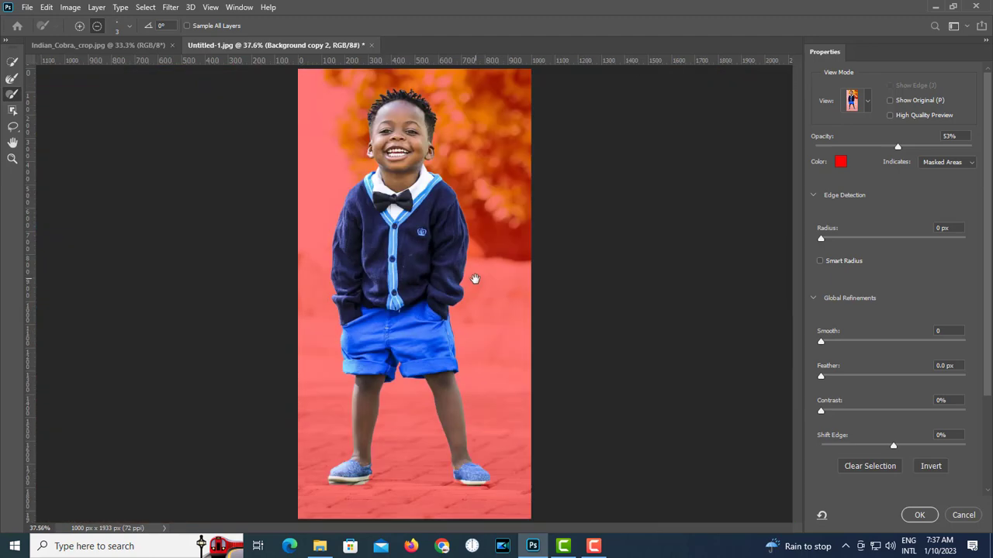
pyautogui.scroll(-3, 911, 427)
pyautogui.click(915, 459)
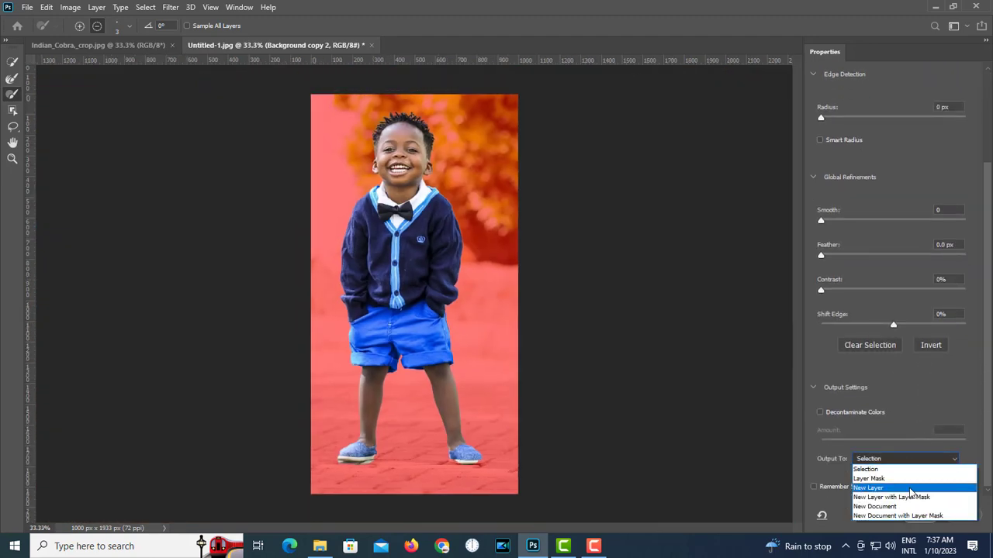
pyautogui.click(876, 469)
pyautogui.click(919, 515)
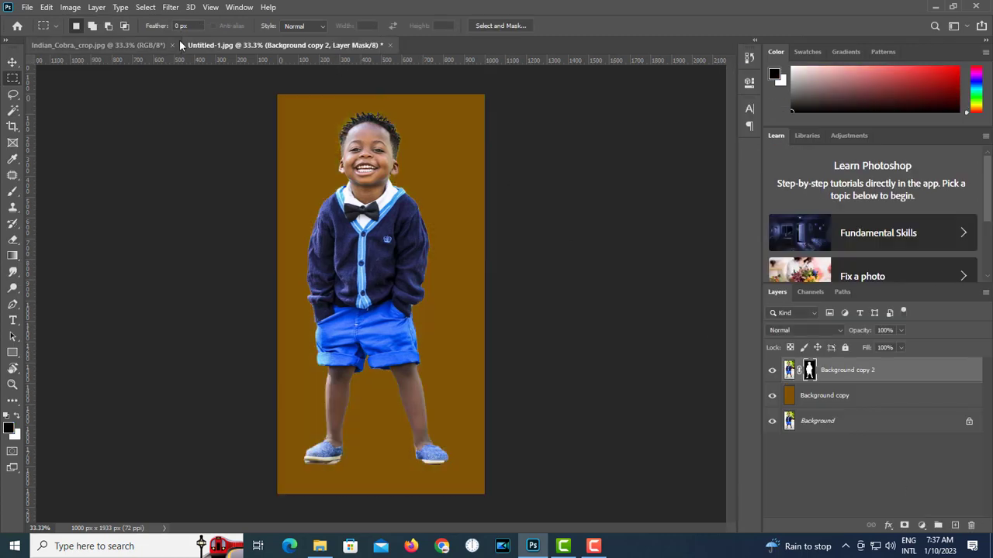
# - Create a new document named Big Cobra, 15 cm wide and 21 cm high, with a resolution of 300 pixels/inch
pyautogui.click(27, 7)
pyautogui.click(35, 21)
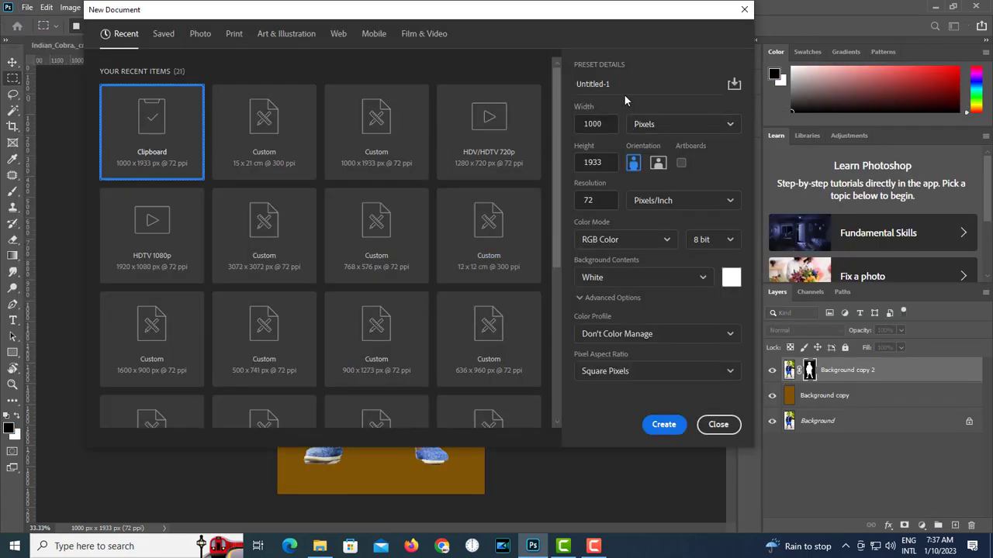
pyautogui.click(575, 83)
pyautogui.write('Blg Cobra')
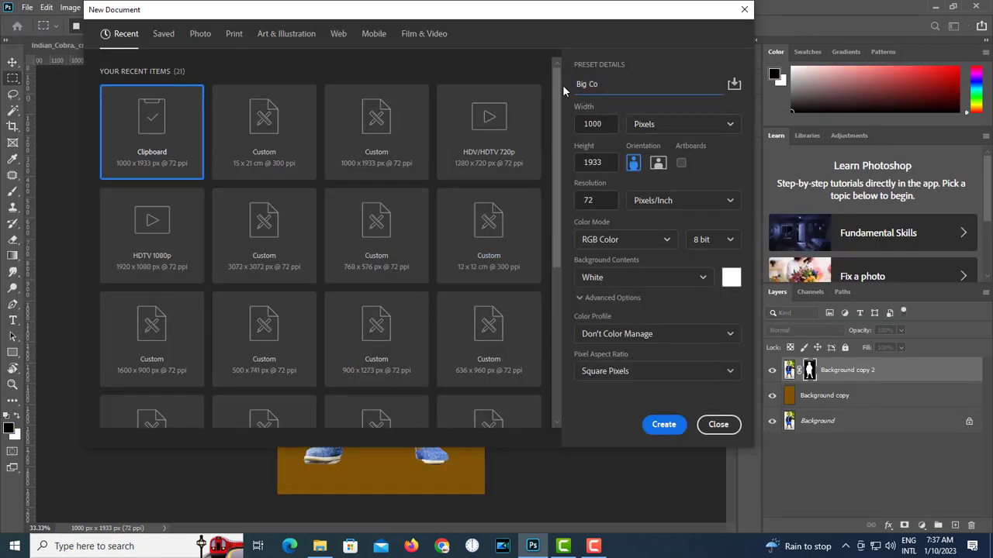
pyautogui.click(683, 124)
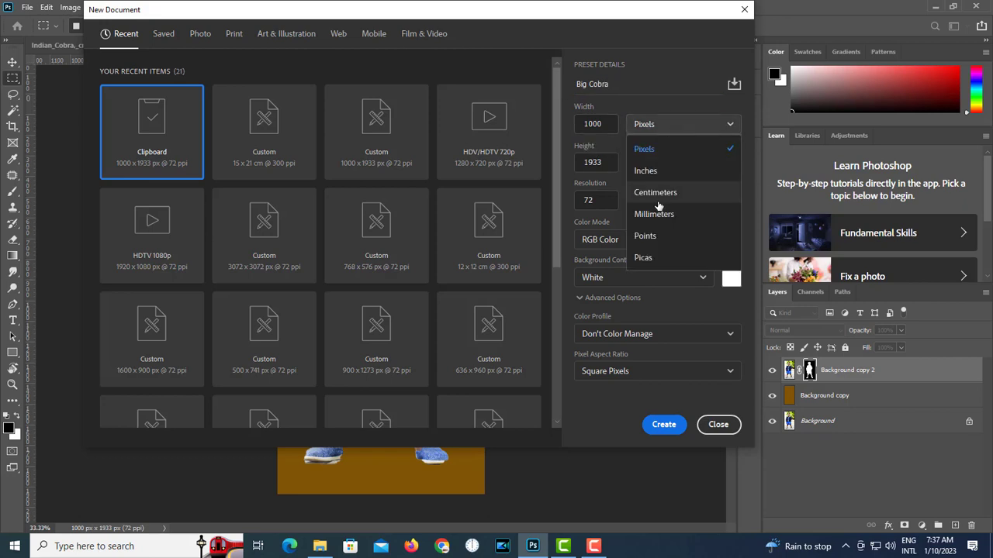
pyautogui.click(656, 191)
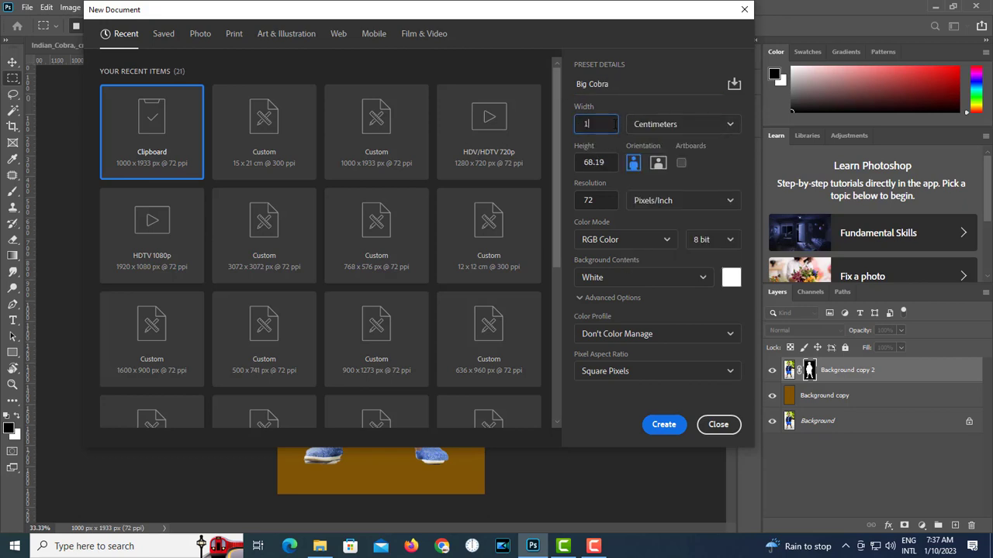
pyautogui.write('15')
pyautogui.press('Tab')
pyautogui.write('21')
pyautogui.press('Tab')
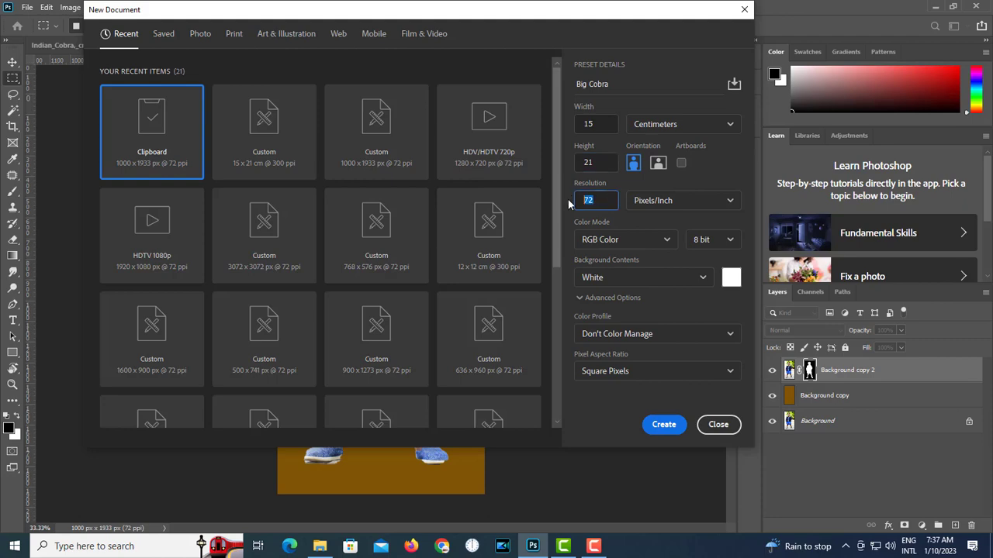
pyautogui.click(667, 425)
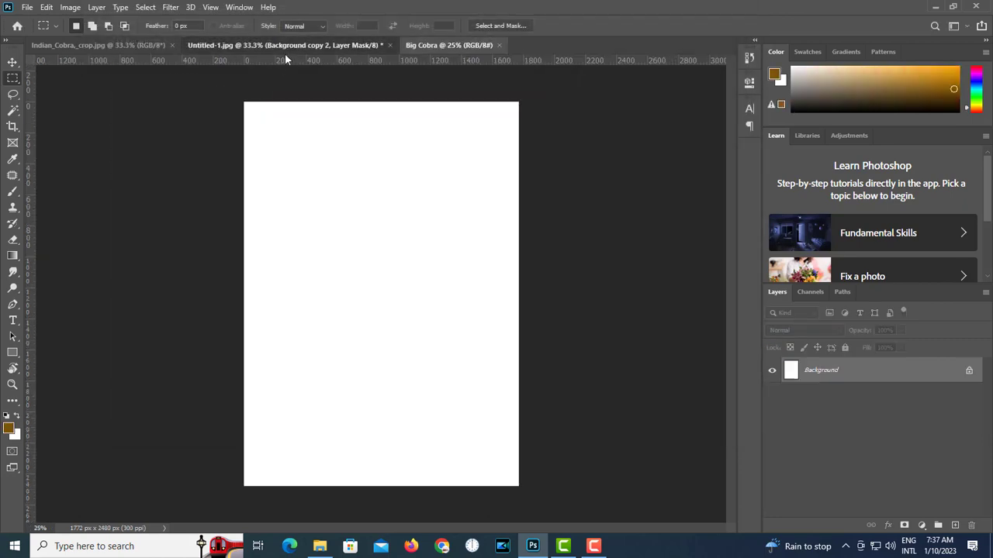
# - Copy the masked boy layer and the cobra photo into the Big Cobra document and close the source images
pyautogui.press('v')
pyautogui.moveTo(875, 372); pyautogui.dragTo(429, 251)
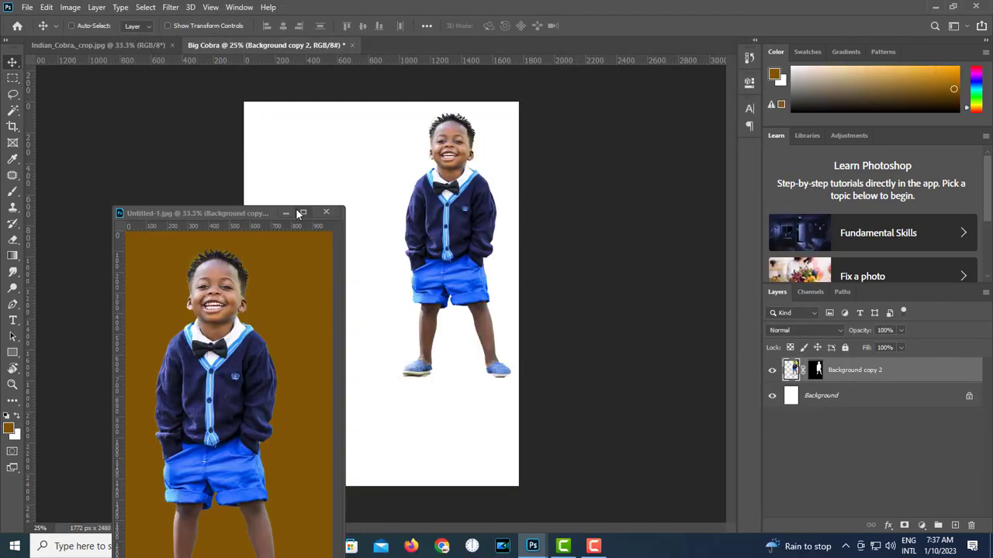
pyautogui.hotkey('ctrl', 'Tab')
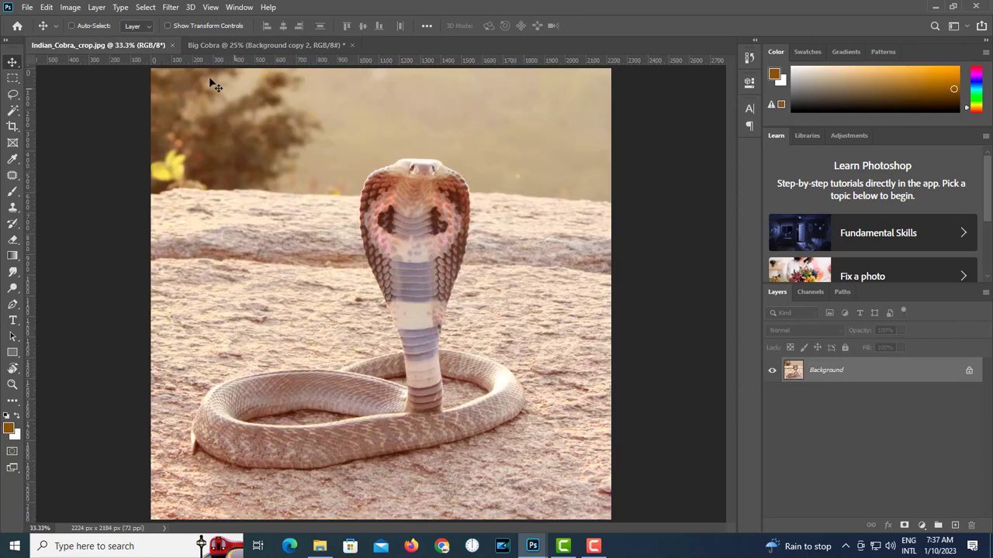
pyautogui.moveTo(138, 47); pyautogui.dragTo(97, 173)
pyautogui.moveTo(308, 318); pyautogui.dragTo(393, 153)
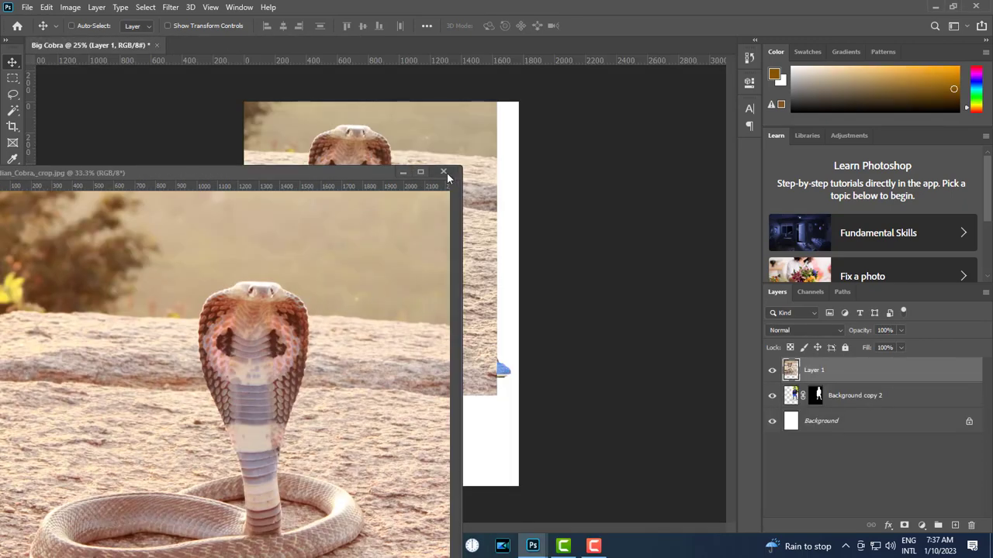
pyautogui.click(445, 173)
# - Stack the cobra layer beneath the boy's layer and move the boy to stand over the coils, left of the cobra's hood
pyautogui.moveTo(401, 195); pyautogui.dragTo(448, 236)
pyautogui.moveTo(932, 372); pyautogui.dragTo(922, 403)
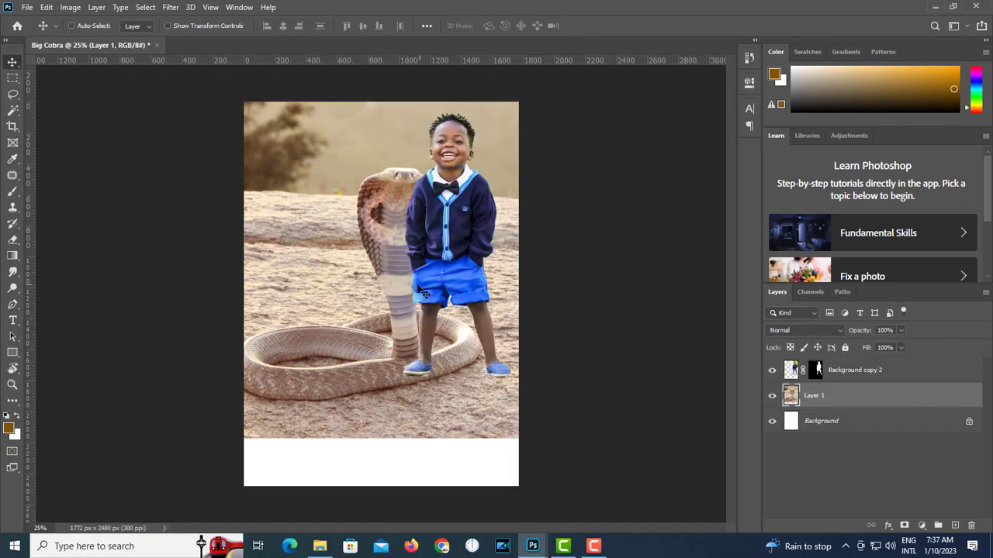
pyautogui.moveTo(462, 208); pyautogui.dragTo(360, 252)
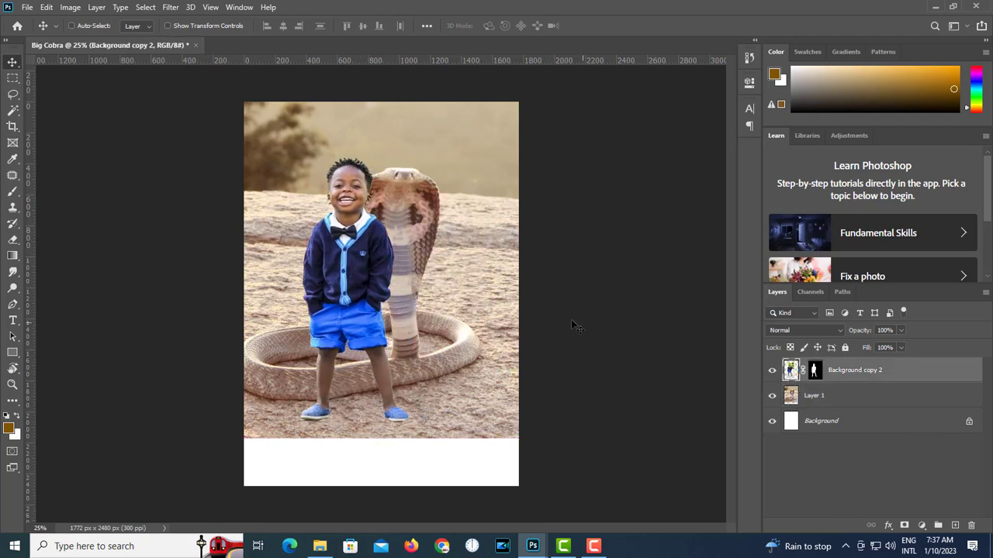
# - Free Transform the cobra layer to 109.10% width and 113.55% height, positioned so it fills the canvas
pyautogui.click(821, 398)
pyautogui.moveTo(428, 311); pyautogui.dragTo(440, 313)
pyautogui.hotkey('ctrl', 't')
pyautogui.scroll(-1, 476, 361)
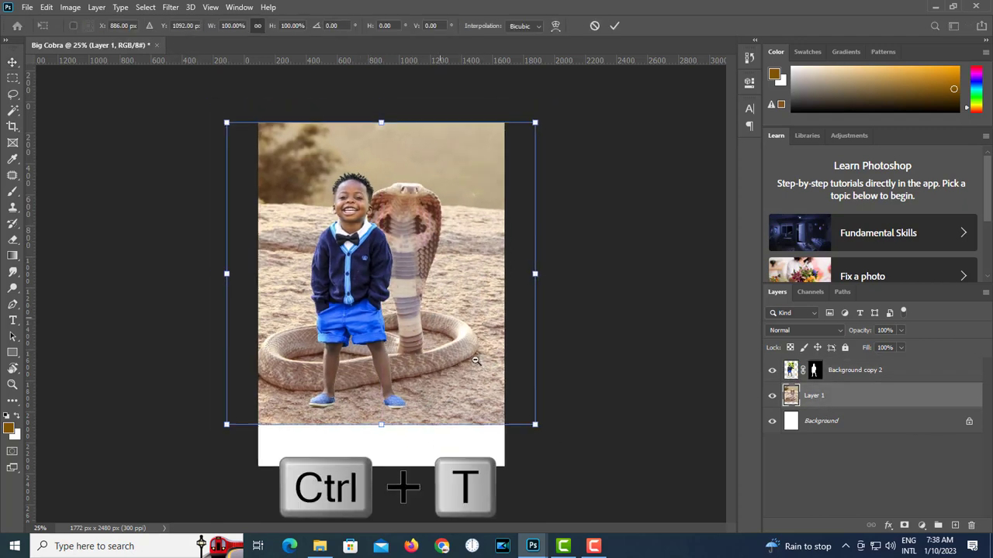
pyautogui.moveTo(495, 391); pyautogui.dragTo(518, 412)
pyautogui.moveTo(440, 374); pyautogui.dragTo(440, 384)
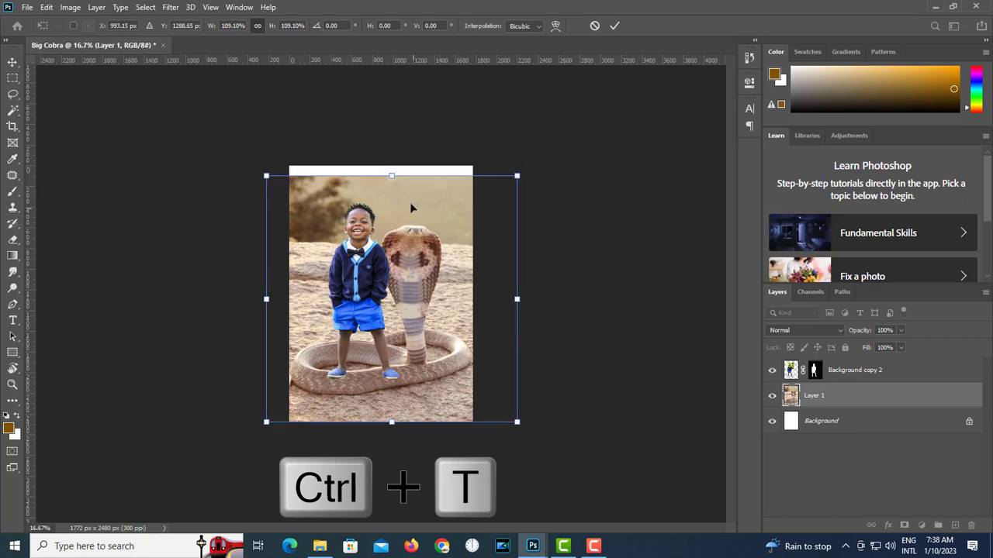
pyautogui.moveTo(391, 174); pyautogui.dragTo(392, 164)
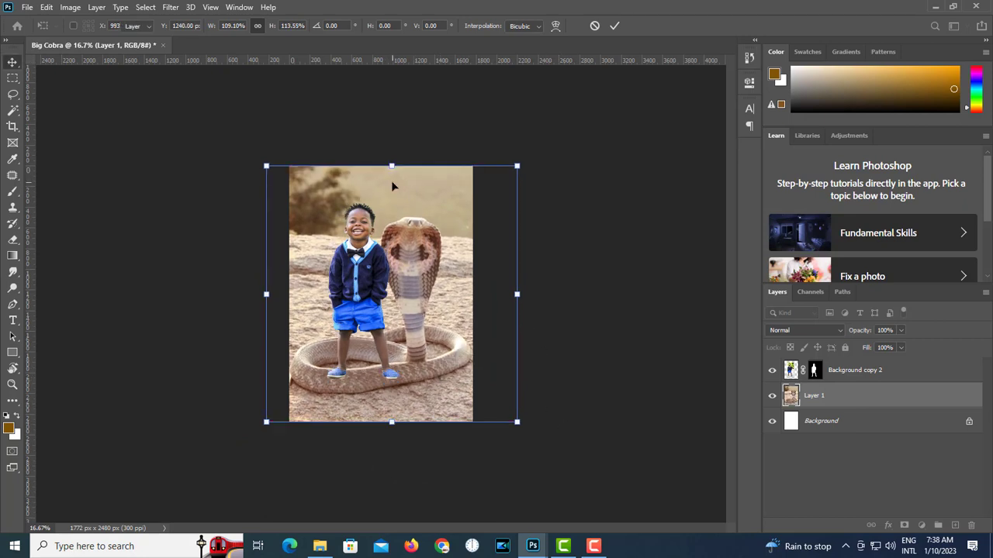
pyautogui.press('Return')
pyautogui.hotkey('ctrl', '+')
# - Hide the boy's layer, Background copy 2, and make the cobra layer, Layer 1, active
pyautogui.click(857, 374)
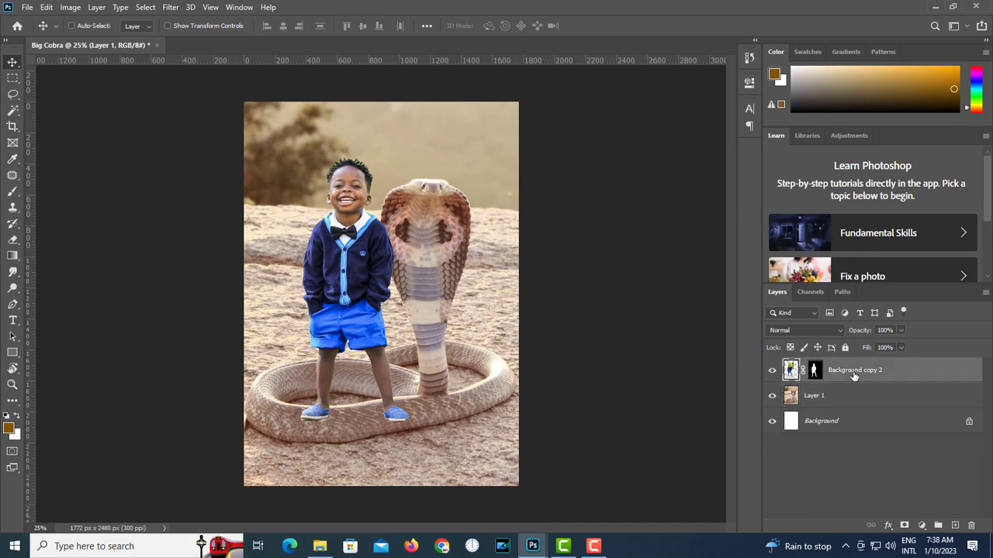
pyautogui.click(771, 371)
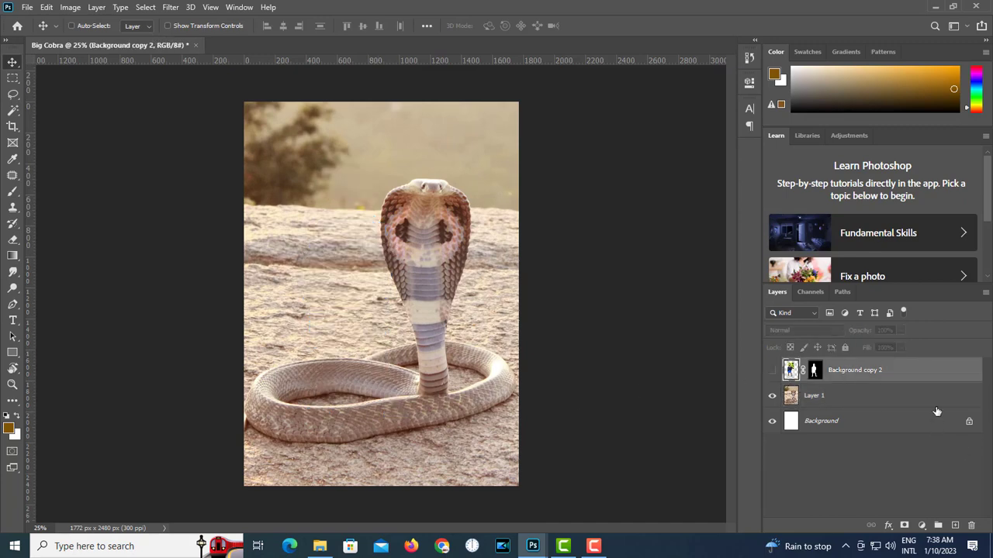
pyautogui.click(908, 400)
# - Select the cobra with Select Subject and open the selection in Select and Mask
pyautogui.click(145, 7)
pyautogui.click(206, 152)
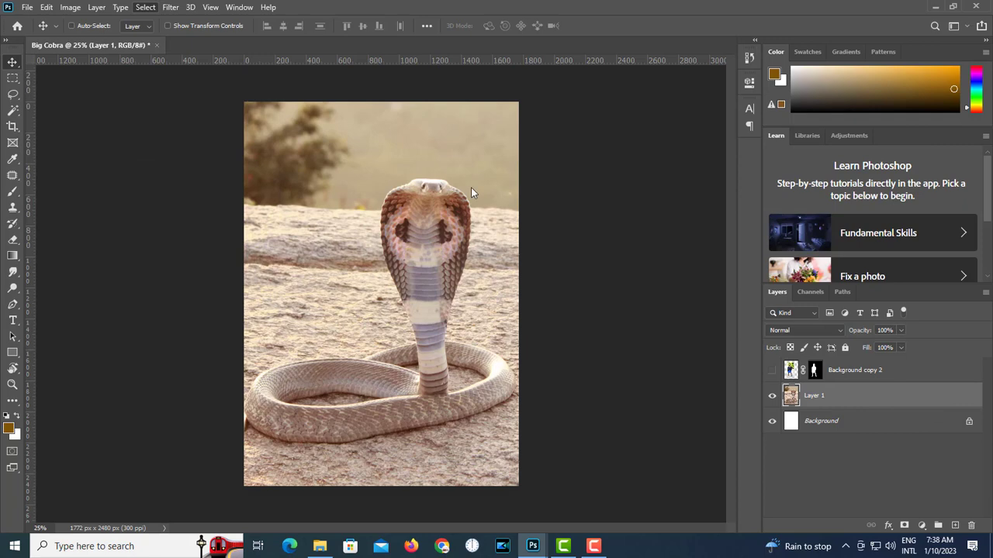
pyautogui.press('m')
pyautogui.click(501, 25)
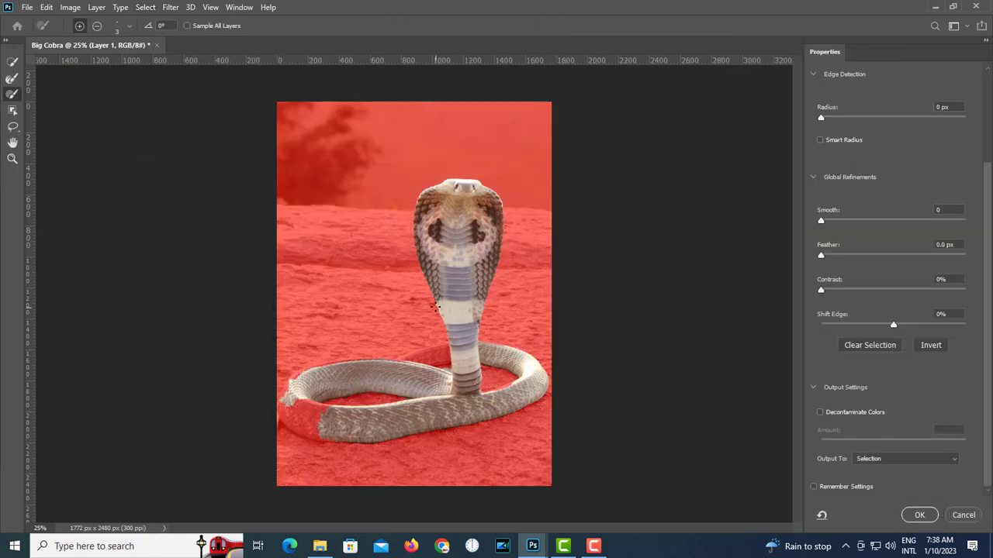
# - Brush the thin outer rim along the left side of the cobra's hood and neck into the selection
pyautogui.keyDown('ctrl'); pyautogui.click(456, 214); pyautogui.keyUp('ctrl')
pyautogui.keyDown('ctrl'); pyautogui.click(457, 213); pyautogui.keyUp('ctrl')
pyautogui.keyDown('ctrl'); pyautogui.click(471, 246); pyautogui.keyUp('ctrl')
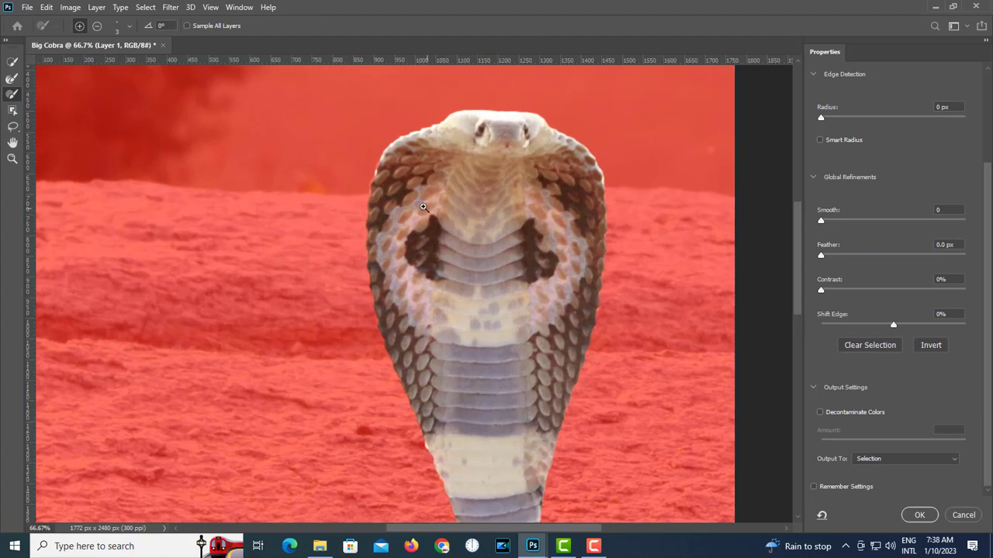
pyautogui.keyDown('ctrl'); pyautogui.click(425, 208); pyautogui.keyUp('ctrl')
pyautogui.keyDown('ctrl'); pyautogui.click(366, 155); pyautogui.keyUp('ctrl')
pyautogui.keyDown('ctrl'); pyautogui.click(357, 143); pyautogui.keyUp('ctrl')
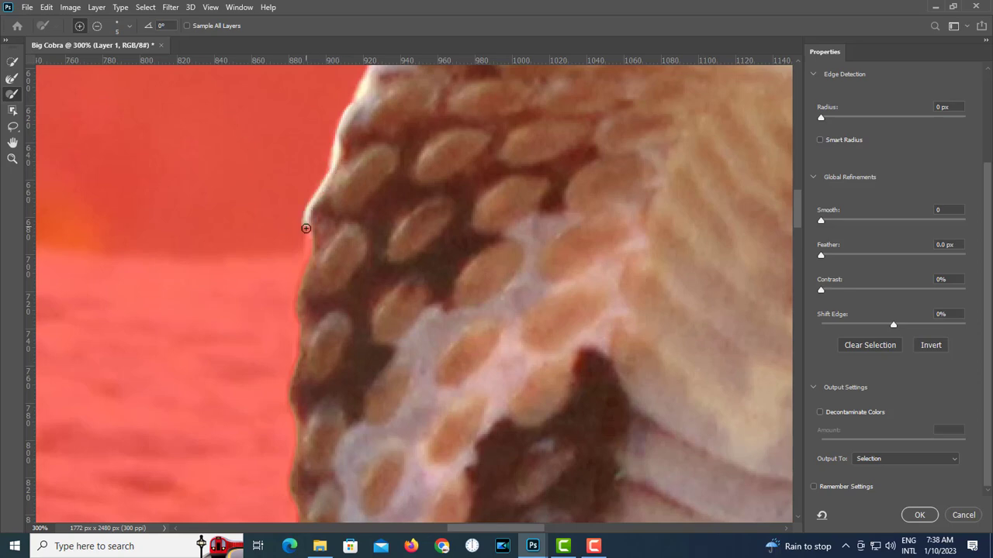
pyautogui.moveTo(306, 228); pyautogui.dragTo(308, 240)
pyautogui.moveTo(335, 297); pyautogui.dragTo(382, 227)
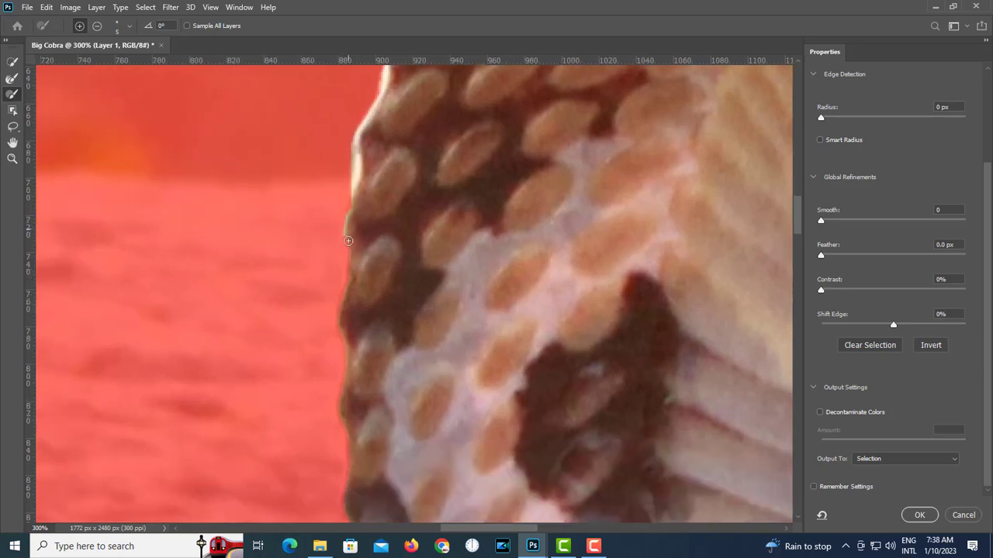
pyautogui.moveTo(397, 479); pyautogui.dragTo(373, 321)
pyautogui.moveTo(501, 485); pyautogui.dragTo(477, 365)
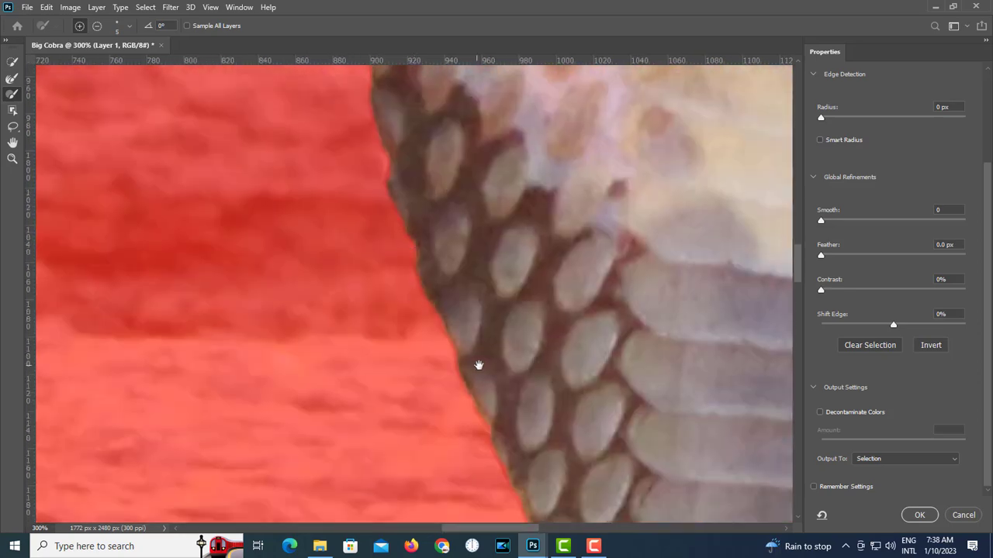
pyautogui.moveTo(506, 435); pyautogui.dragTo(468, 241)
pyautogui.moveTo(564, 378); pyautogui.dragTo(542, 242)
pyautogui.moveTo(465, 497); pyautogui.dragTo(447, 172)
# - Paint the masked rear coil behind and left of the cobra's neck into the selection
pyautogui.scroll(-2, 521, 288)
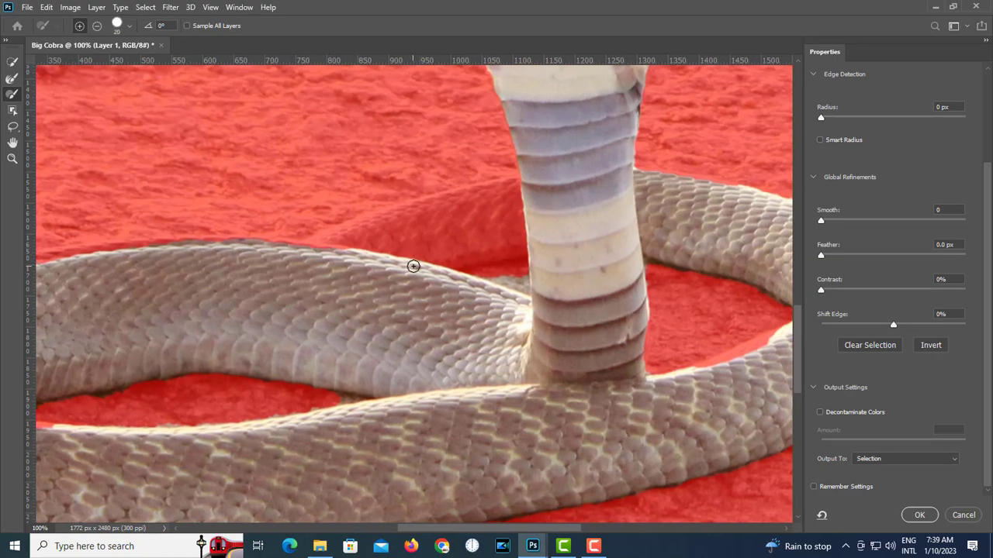
pyautogui.moveTo(414, 266)
pyautogui.mouseDown()
pyautogui.moveTo(557, 235)
pyautogui.moveTo(419, 265)
pyautogui.moveTo(542, 249)
pyautogui.moveTo(414, 268)
pyautogui.moveTo(538, 227)
pyautogui.moveTo(309, 277)
pyautogui.moveTo(428, 251)
pyautogui.moveTo(497, 208)
pyautogui.moveTo(463, 233)
pyautogui.moveTo(542, 200)
pyautogui.moveTo(489, 202)
pyautogui.moveTo(270, 264)
pyautogui.mouseUp()
pyautogui.press(']')
pyautogui.press(']')
pyautogui.press(']')
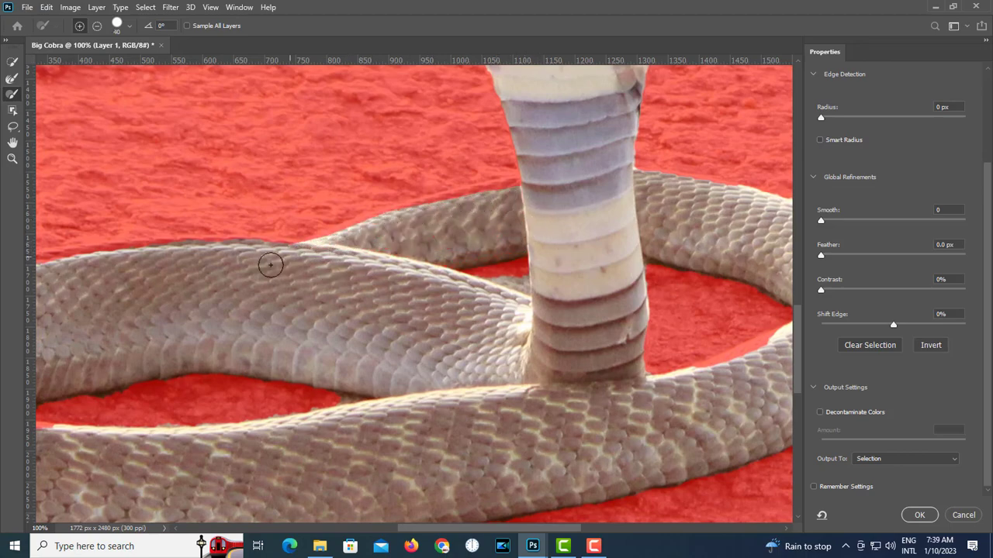
# - Refine the upper edge of the rear coil left of the neck with a size 10 brush in add mode
pyautogui.click(314, 248)
pyautogui.click(314, 248)
pyautogui.press('[')
pyautogui.press('[')
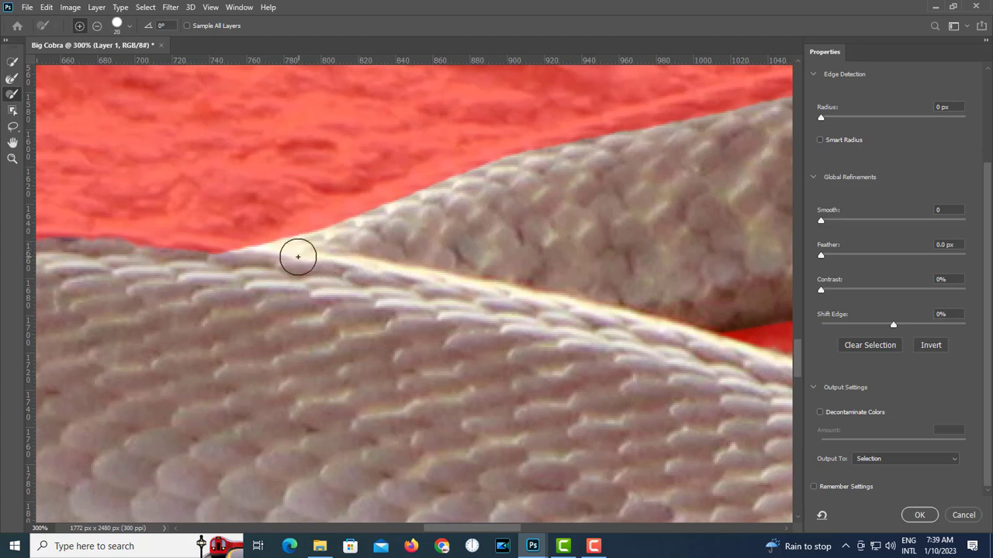
pyautogui.press('[')
pyautogui.moveTo(246, 250)
pyautogui.mouseDown()
pyautogui.moveTo(495, 159)
pyautogui.moveTo(642, 121)
pyautogui.mouseUp()
pyautogui.moveTo(617, 164); pyautogui.dragTo(483, 294)
pyautogui.moveTo(442, 266)
pyautogui.mouseDown()
pyautogui.moveTo(543, 231)
pyautogui.moveTo(803, 191)
pyautogui.moveTo(725, 213)
pyautogui.mouseUp()
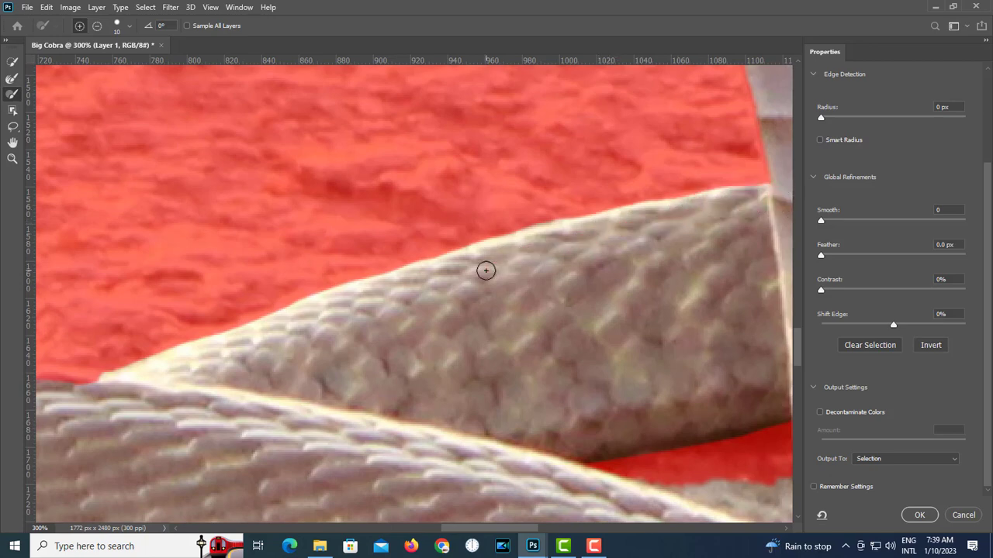
# - Set the mask overlay's opacity to 28%
pyautogui.hotkey('ctrl', '-')
pyautogui.moveTo(378, 337); pyautogui.dragTo(624, 276)
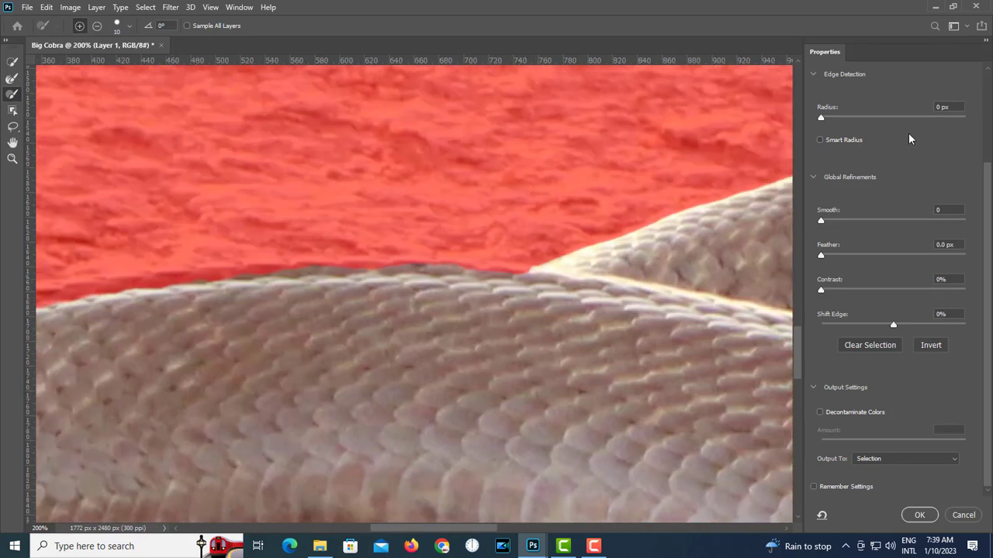
pyautogui.scroll(2, 910, 138)
pyautogui.moveTo(895, 84); pyautogui.dragTo(858, 85)
# - Add the dark strip of scales along the left coil's upper edge to the selection
pyautogui.moveTo(527, 273); pyautogui.dragTo(473, 269)
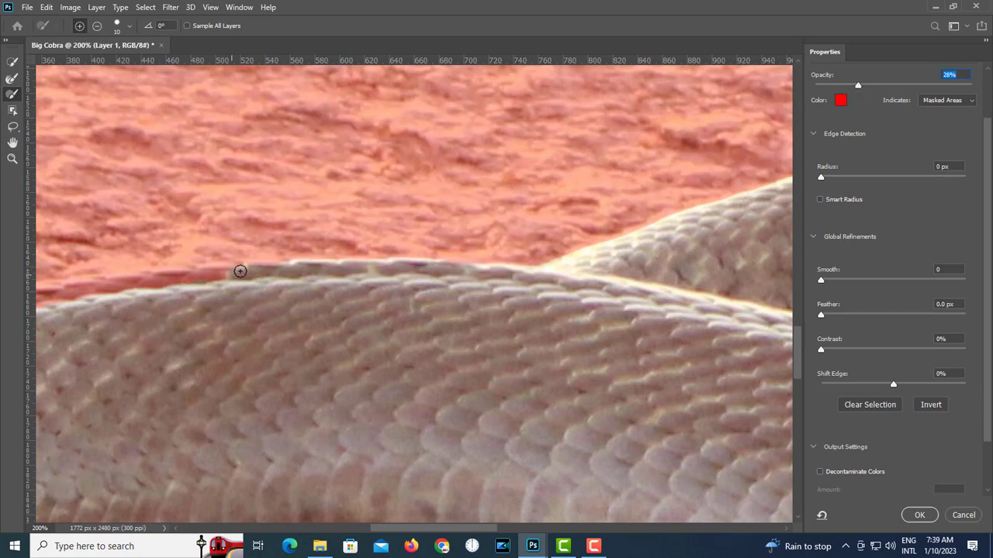
pyautogui.moveTo(240, 270); pyautogui.dragTo(186, 274)
pyautogui.moveTo(216, 304); pyautogui.dragTo(471, 320)
pyautogui.moveTo(442, 287)
pyautogui.mouseDown()
pyautogui.moveTo(362, 293)
pyautogui.moveTo(163, 328)
pyautogui.moveTo(227, 323)
pyautogui.mouseUp()
# - Add the outer edge and masked patches of the far-left bend of the coil with a size 15 brush
pyautogui.moveTo(201, 366)
pyautogui.mouseDown()
pyautogui.moveTo(435, 281)
pyautogui.moveTo(386, 276)
pyautogui.moveTo(278, 317)
pyautogui.moveTo(381, 287)
pyautogui.moveTo(349, 280)
pyautogui.mouseUp()
pyautogui.press(']')
pyautogui.press(']')
pyautogui.press(']')
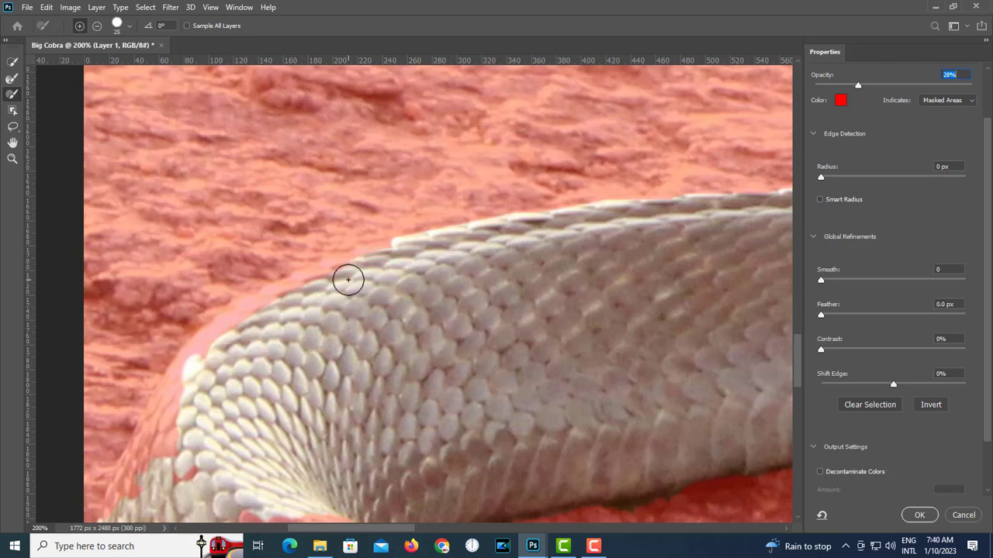
pyautogui.press('[')
pyautogui.moveTo(395, 248)
pyautogui.mouseDown()
pyautogui.moveTo(266, 295)
pyautogui.moveTo(187, 355)
pyautogui.moveTo(222, 363)
pyautogui.moveTo(309, 155)
pyautogui.moveTo(361, 143)
pyautogui.moveTo(270, 189)
pyautogui.moveTo(232, 258)
pyautogui.moveTo(247, 227)
pyautogui.mouseUp()
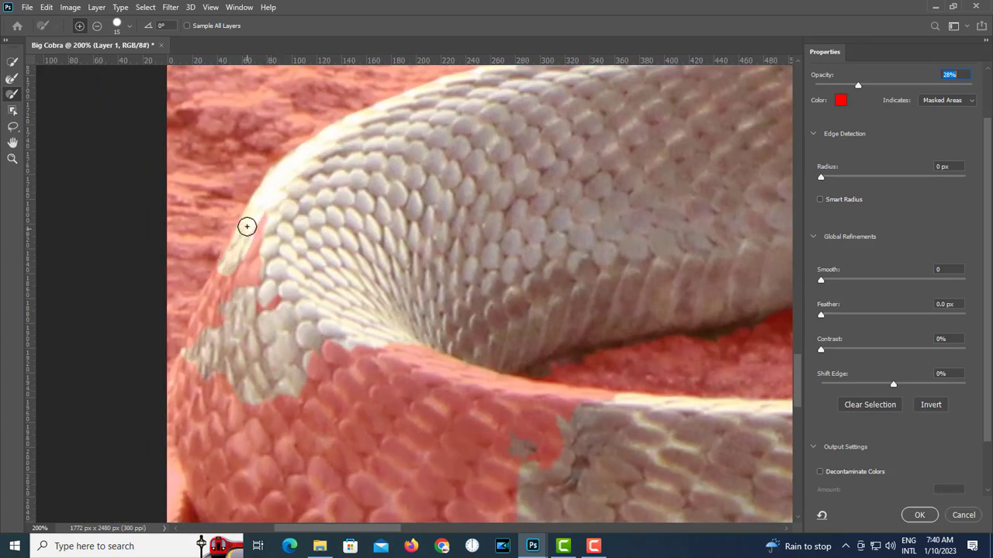
pyautogui.moveTo(231, 261)
pyautogui.mouseDown()
pyautogui.moveTo(193, 328)
pyautogui.moveTo(177, 388)
pyautogui.moveTo(206, 348)
pyautogui.moveTo(192, 346)
pyautogui.moveTo(253, 210)
pyautogui.moveTo(290, 183)
pyautogui.mouseUp()
pyautogui.moveTo(279, 316)
pyautogui.mouseDown()
pyautogui.moveTo(326, 249)
pyautogui.moveTo(297, 173)
pyautogui.moveTo(294, 207)
pyautogui.mouseUp()
pyautogui.moveTo(246, 308)
pyautogui.mouseDown()
pyautogui.moveTo(280, 226)
pyautogui.moveTo(257, 279)
pyautogui.moveTo(251, 380)
pyautogui.moveTo(277, 358)
pyautogui.moveTo(293, 305)
pyautogui.mouseUp()
# - Fill the masked lower-left part of the front coil into the selection with a size 50 brush
pyautogui.hotkey('ctrl', '-')
pyautogui.press(']')
pyautogui.press(']')
pyautogui.moveTo(298, 268)
pyautogui.mouseDown()
pyautogui.moveTo(308, 299)
pyautogui.moveTo(367, 263)
pyautogui.moveTo(395, 275)
pyautogui.moveTo(386, 262)
pyautogui.moveTo(394, 264)
pyautogui.moveTo(493, 321)
pyautogui.moveTo(358, 328)
pyautogui.moveTo(496, 379)
pyautogui.moveTo(311, 343)
pyautogui.moveTo(301, 293)
pyautogui.moveTo(313, 277)
pyautogui.moveTo(368, 340)
pyautogui.moveTo(337, 360)
pyautogui.moveTo(458, 406)
pyautogui.mouseUp()
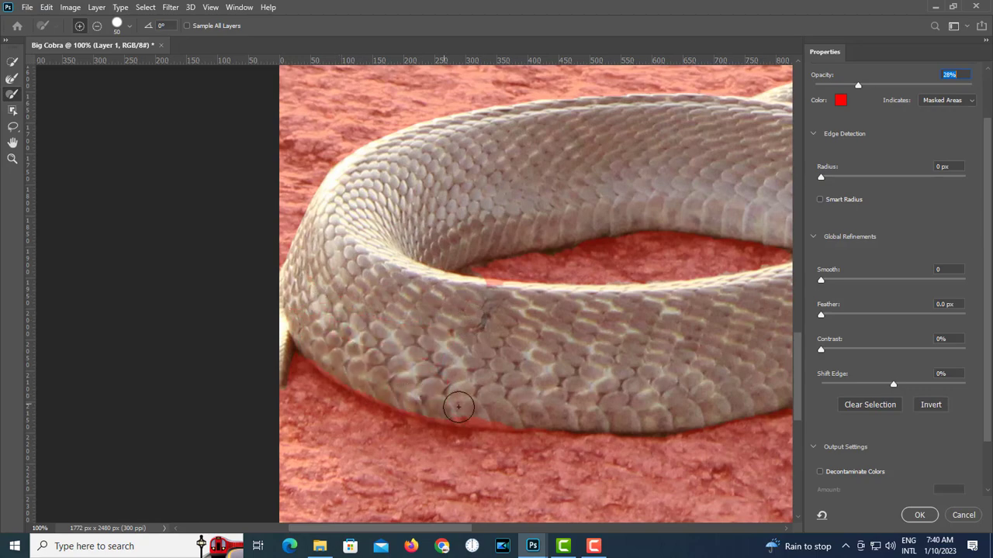
pyautogui.moveTo(764, 374); pyautogui.dragTo(443, 367)
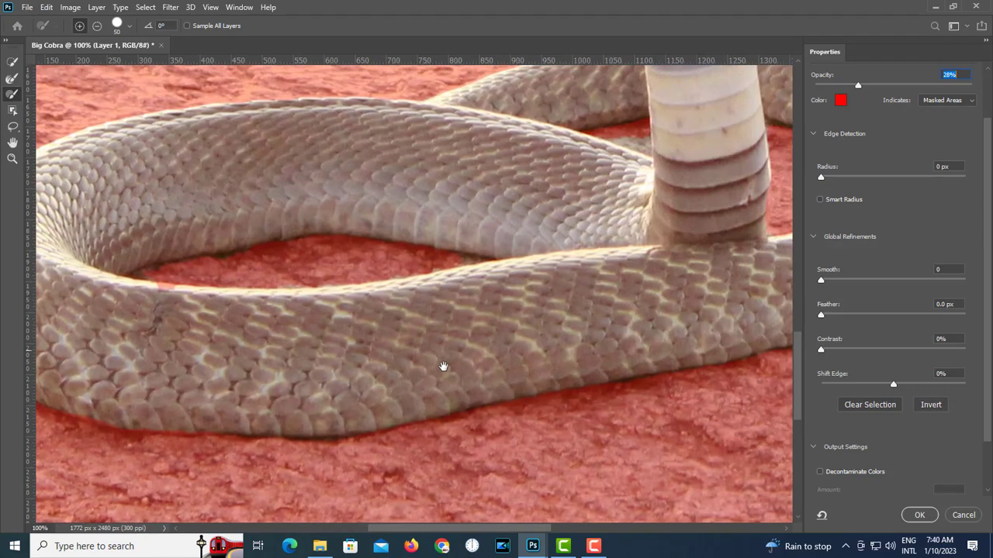
# - Add the remaining masked patch on the front coil's inner left edge with a size 35 brush
pyautogui.scroll(1, 279, 243)
pyautogui.moveTo(112, 272); pyautogui.dragTo(492, 267)
pyautogui.press('[')
pyautogui.press('[')
pyautogui.press('[')
pyautogui.moveTo(435, 357)
pyautogui.mouseDown()
pyautogui.moveTo(463, 356)
pyautogui.moveTo(446, 346)
pyautogui.moveTo(467, 348)
pyautogui.moveTo(446, 341)
pyautogui.mouseUp()
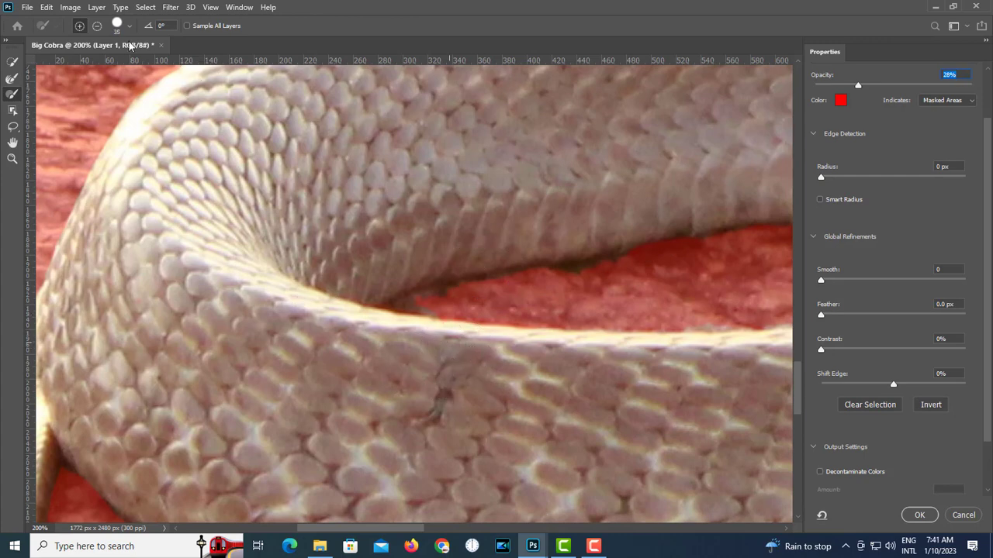
# - Subtract the leftover ground along the edges of the left coil's opening with a size 9 brush
pyautogui.click(97, 27)
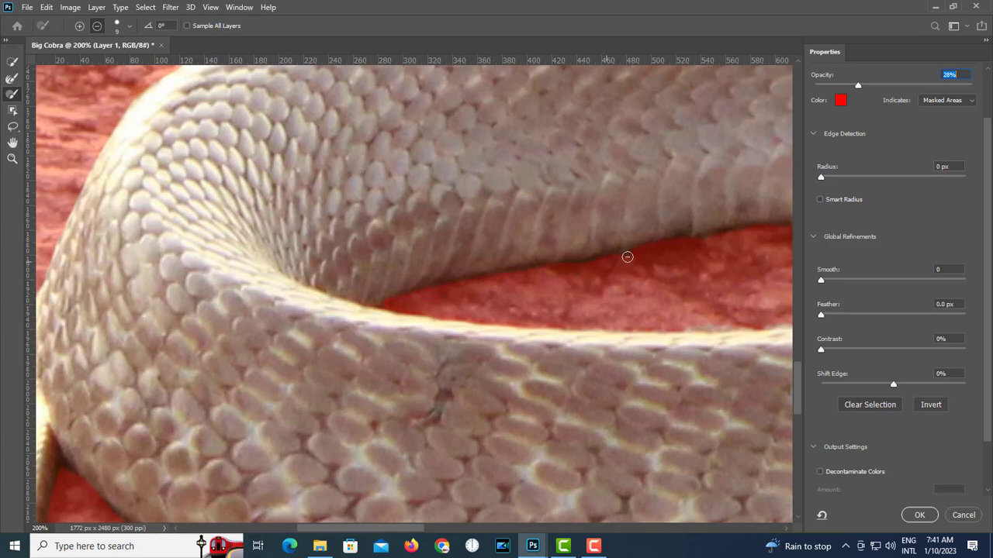
pyautogui.moveTo(712, 250); pyautogui.dragTo(431, 306)
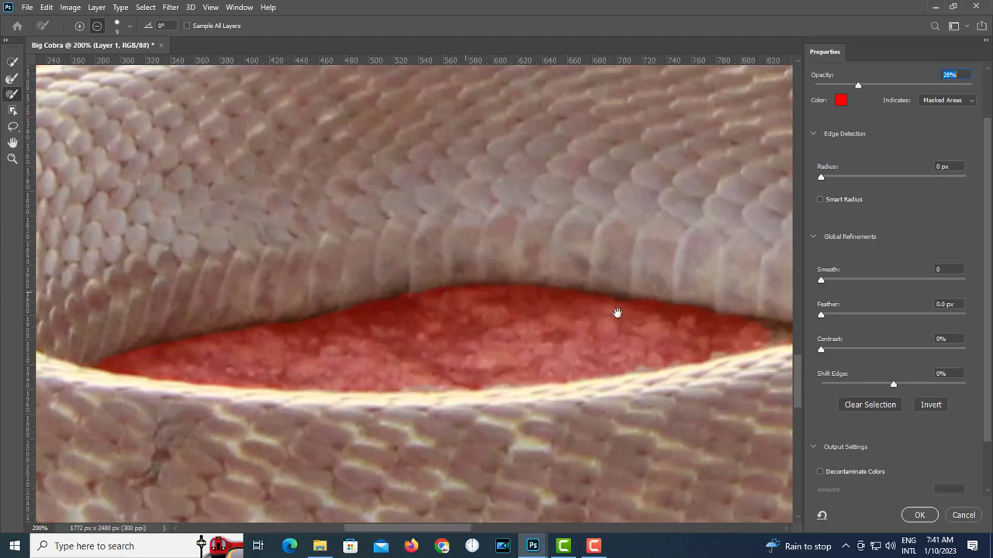
pyautogui.moveTo(617, 313); pyautogui.dragTo(481, 307)
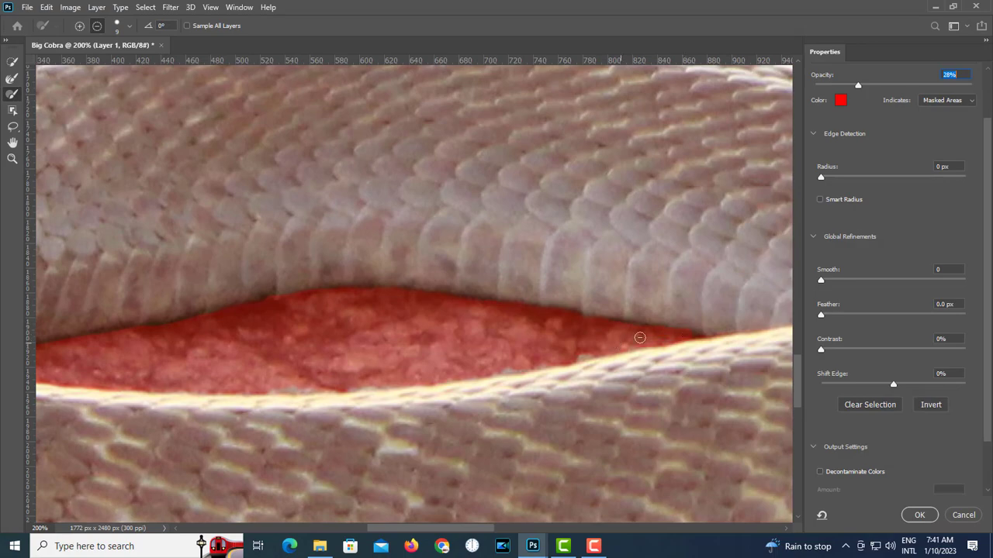
pyautogui.scroll(-10, 264, 388)
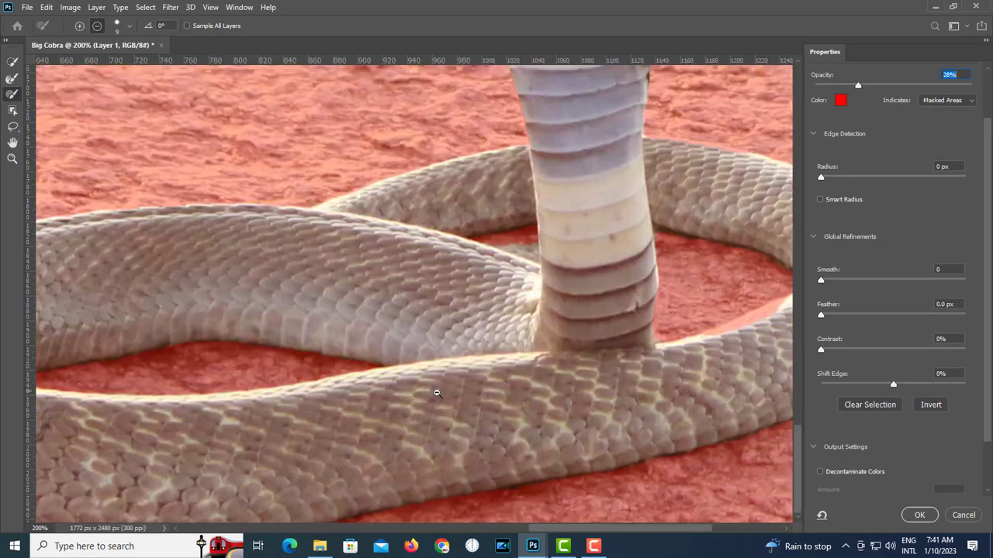
# - Subtract the leftover ground in the small gap between the rear coil and the left side of the neck
pyautogui.scroll(12, 486, 276)
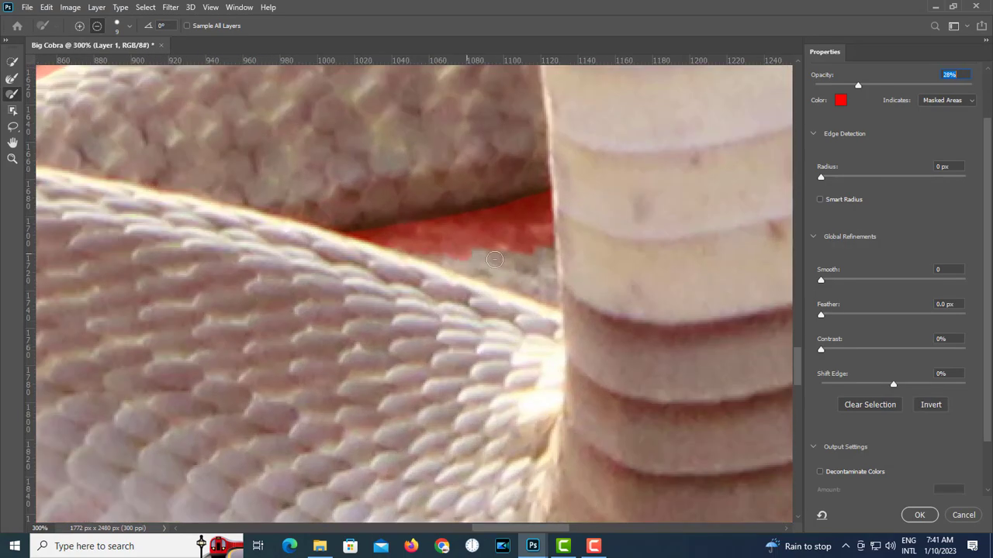
pyautogui.moveTo(495, 260)
pyautogui.mouseDown()
pyautogui.moveTo(428, 250)
pyautogui.moveTo(538, 290)
pyautogui.moveTo(551, 268)
pyautogui.moveTo(534, 243)
pyautogui.mouseUp()
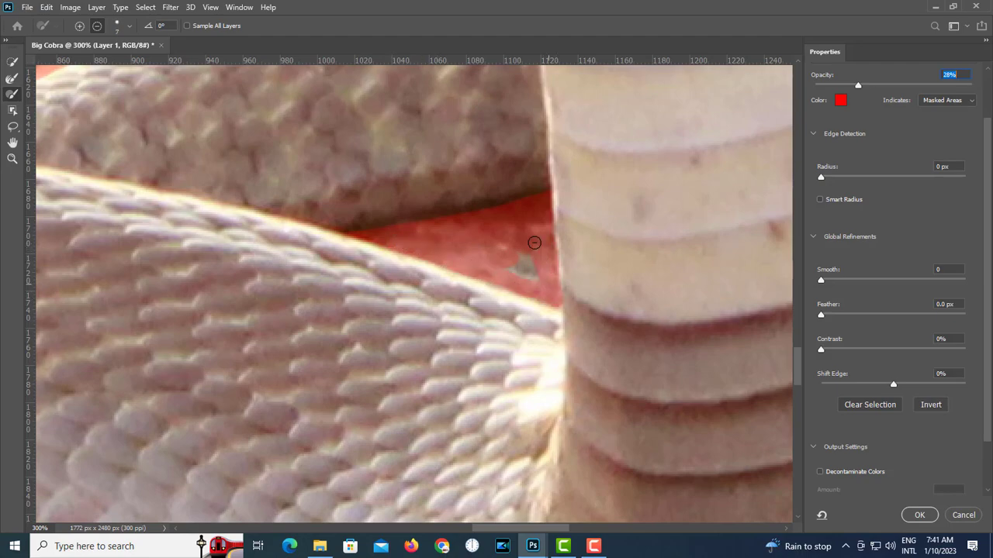
pyautogui.moveTo(615, 317); pyautogui.dragTo(458, 335)
# - Add the masked inner edge of the front coil right of the neck, enlarging the brush to size 10
pyautogui.scroll(-2, 459, 333)
pyautogui.scroll(1, 527, 318)
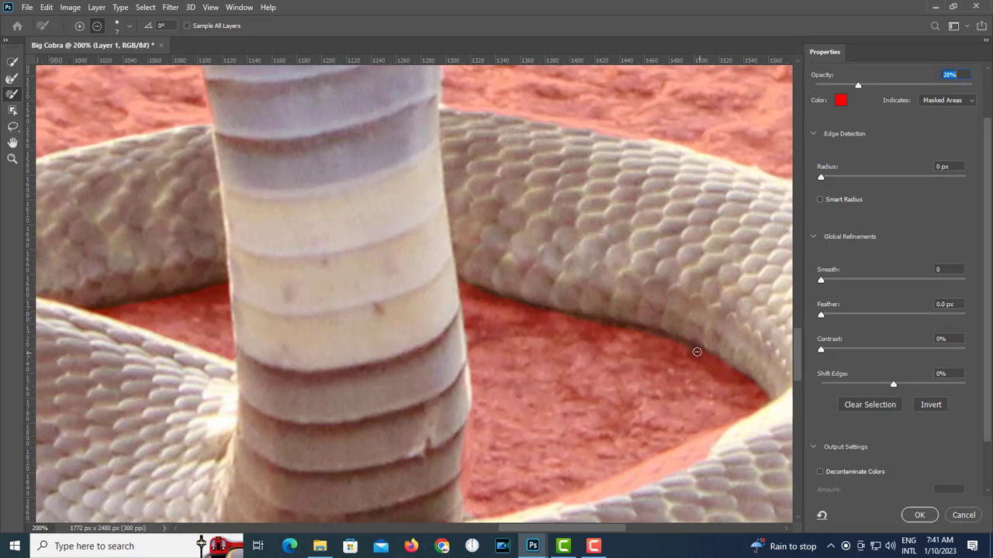
pyautogui.moveTo(636, 445); pyautogui.dragTo(638, 324)
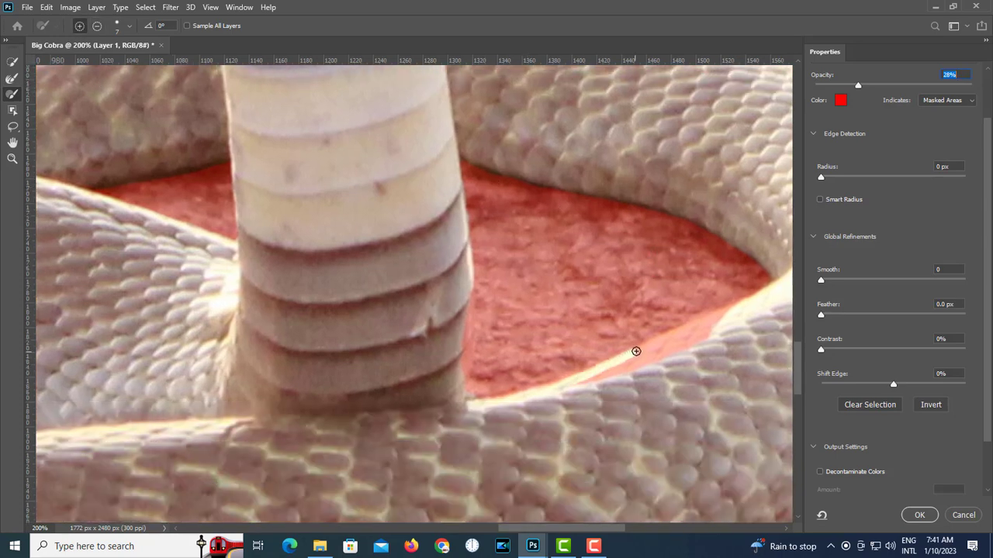
pyautogui.moveTo(690, 328); pyautogui.dragTo(742, 305)
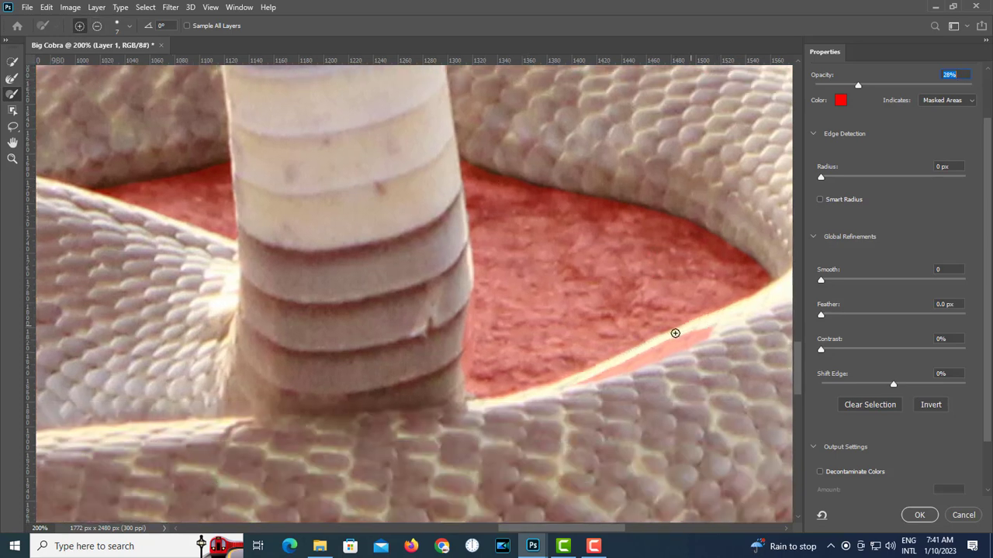
pyautogui.press(']')
pyautogui.press(']')
pyautogui.press(']')
pyautogui.moveTo(674, 332); pyautogui.dragTo(621, 378)
pyautogui.moveTo(662, 349); pyautogui.dragTo(567, 380)
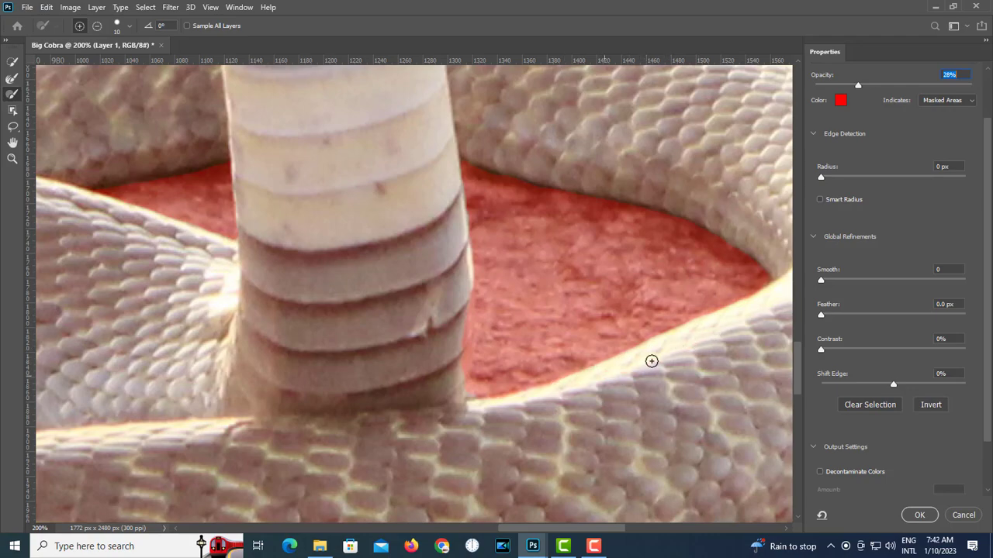
pyautogui.moveTo(669, 369); pyautogui.dragTo(536, 388)
# - Brush the rim along the right side of the cobra's hood into the selection at size 10
pyautogui.scroll(-2, 541, 384)
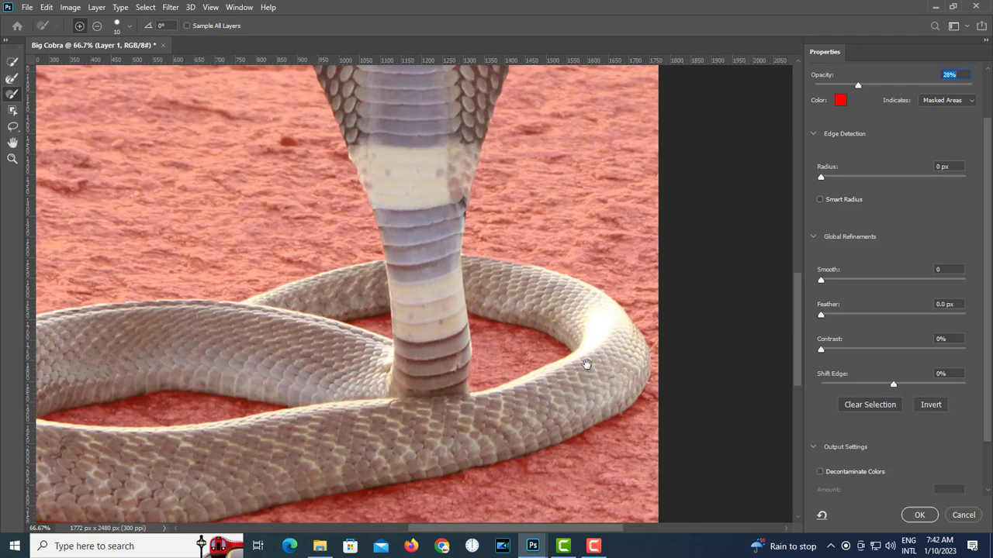
pyautogui.moveTo(587, 365); pyautogui.dragTo(635, 296)
pyautogui.moveTo(556, 339); pyautogui.dragTo(520, 402)
pyautogui.scroll(-1, 512, 394)
pyautogui.moveTo(500, 272); pyautogui.dragTo(479, 409)
pyautogui.scroll(2, 479, 409)
pyautogui.scroll(1, 562, 203)
pyautogui.moveTo(549, 226); pyautogui.dragTo(548, 422)
pyautogui.scroll(1, 566, 395)
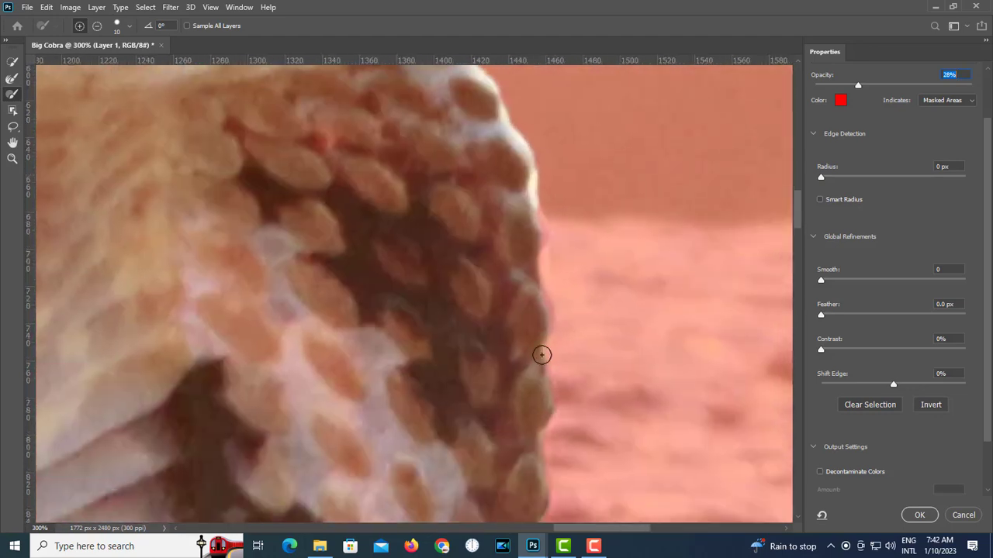
pyautogui.scroll(-3, 544, 392)
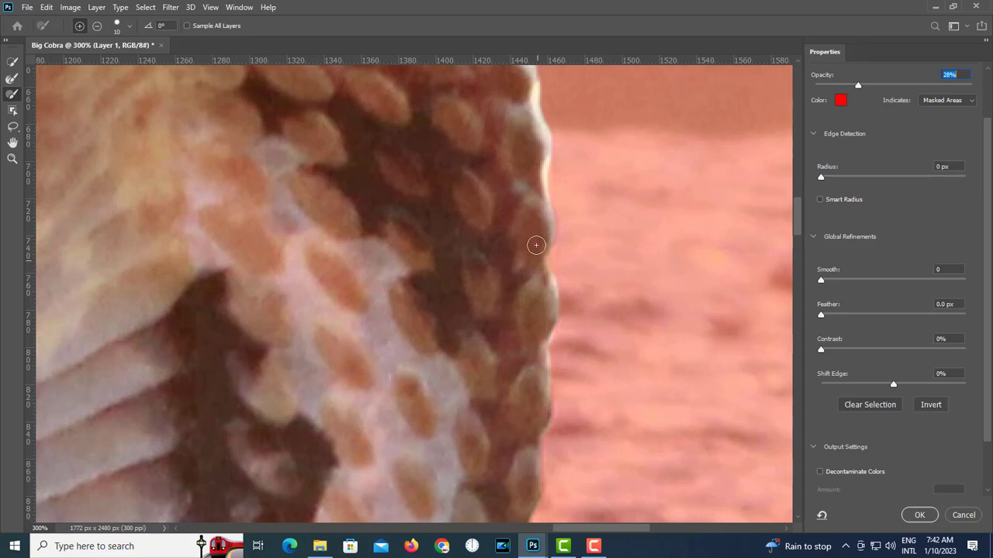
pyautogui.scroll(-5, 543, 248)
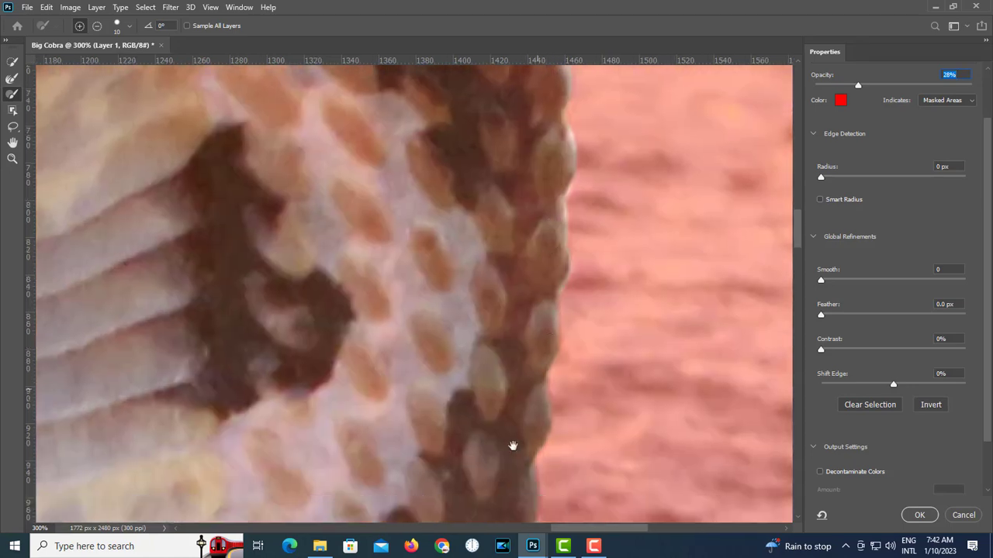
pyautogui.moveTo(512, 446); pyautogui.dragTo(507, 372)
# - Output the refined cobra selection as a layer mask on Layer 1
pyautogui.hotkey('ctrl', '0')
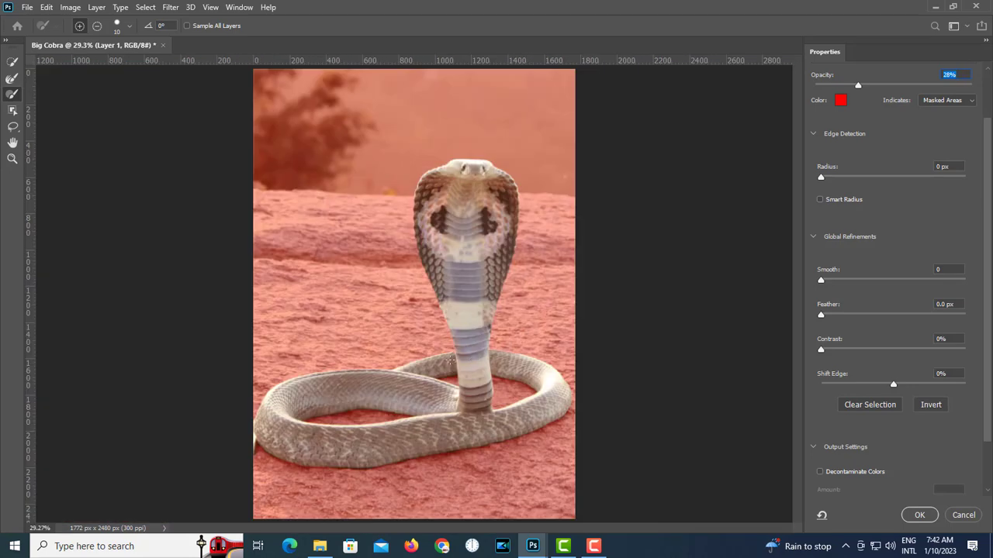
pyautogui.scroll(-3, 921, 380)
pyautogui.click(906, 459)
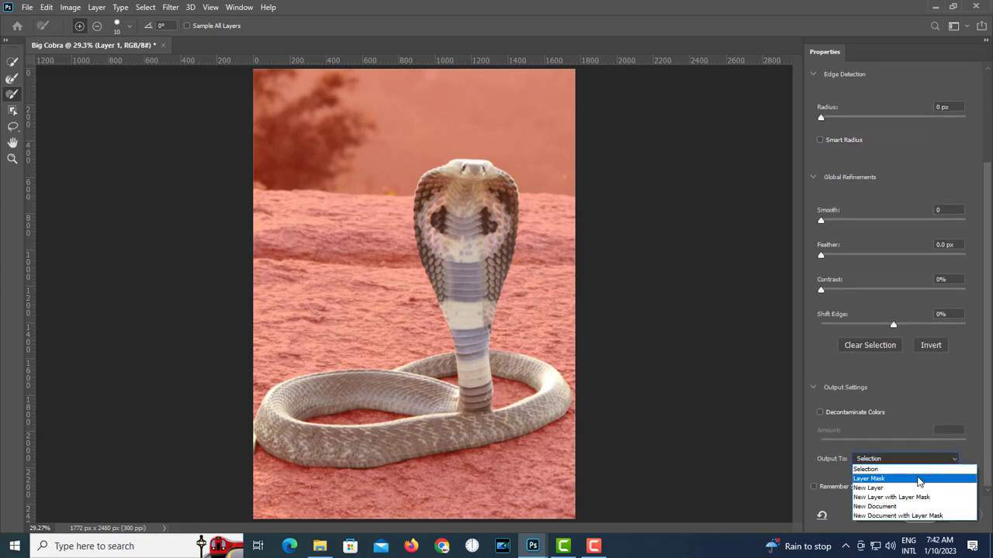
pyautogui.click(873, 480)
pyautogui.click(920, 516)
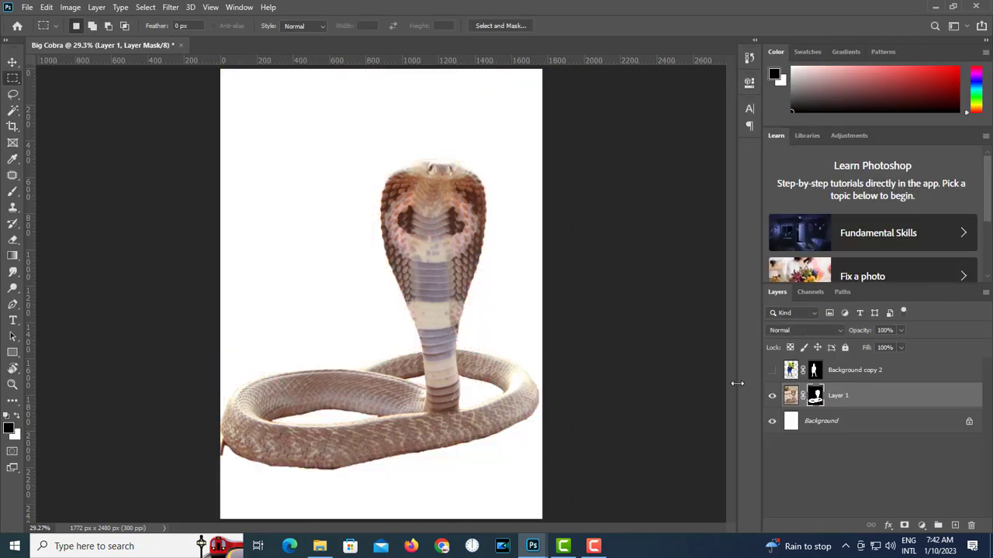
# - Show the boy's layer, Background copy 2, scale him down slightly, and move him left over the cobra's coils
pyautogui.click(772, 370)
pyautogui.click(897, 370)
pyautogui.hotkey('ctrl', 't')
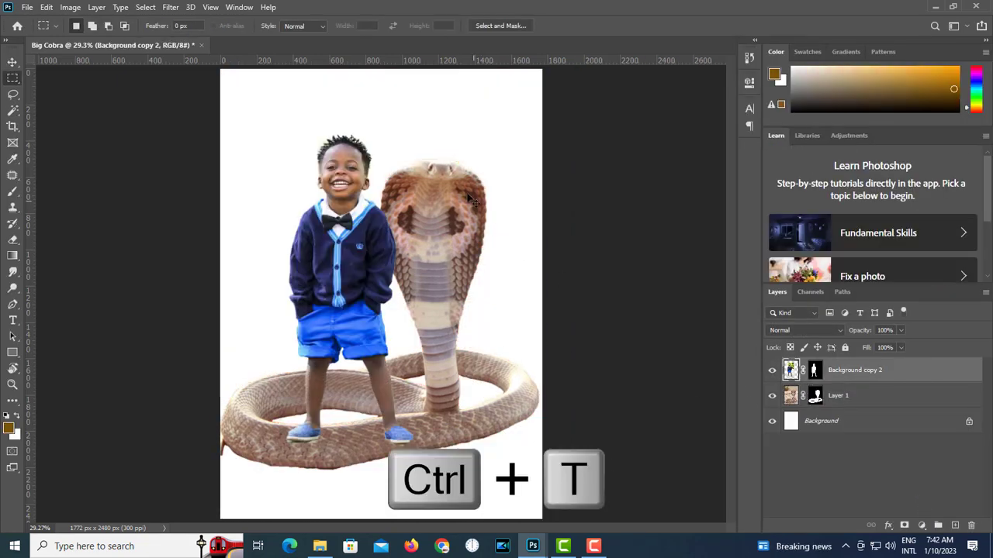
pyautogui.moveTo(444, 119); pyautogui.dragTo(401, 161)
pyautogui.press('Return')
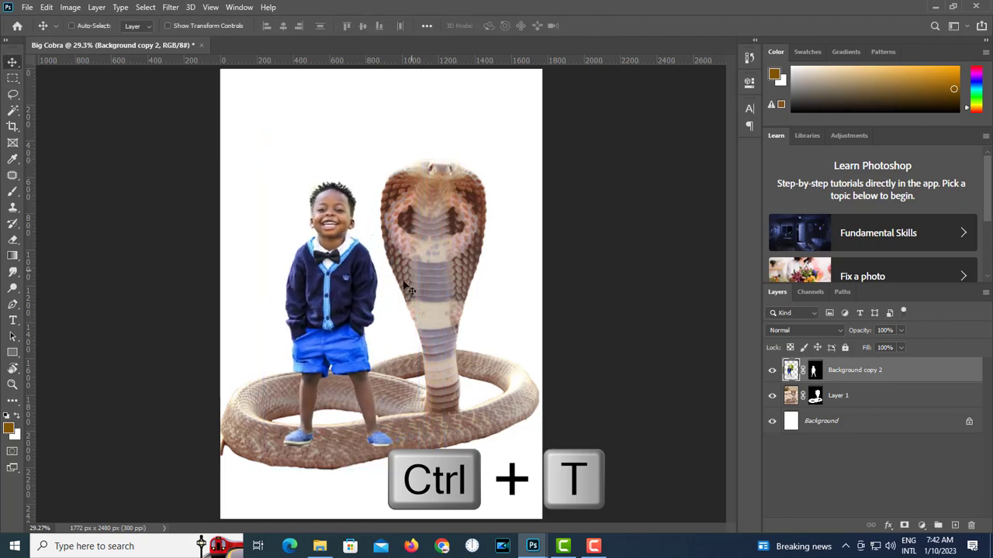
pyautogui.moveTo(368, 425); pyautogui.dragTo(349, 422)
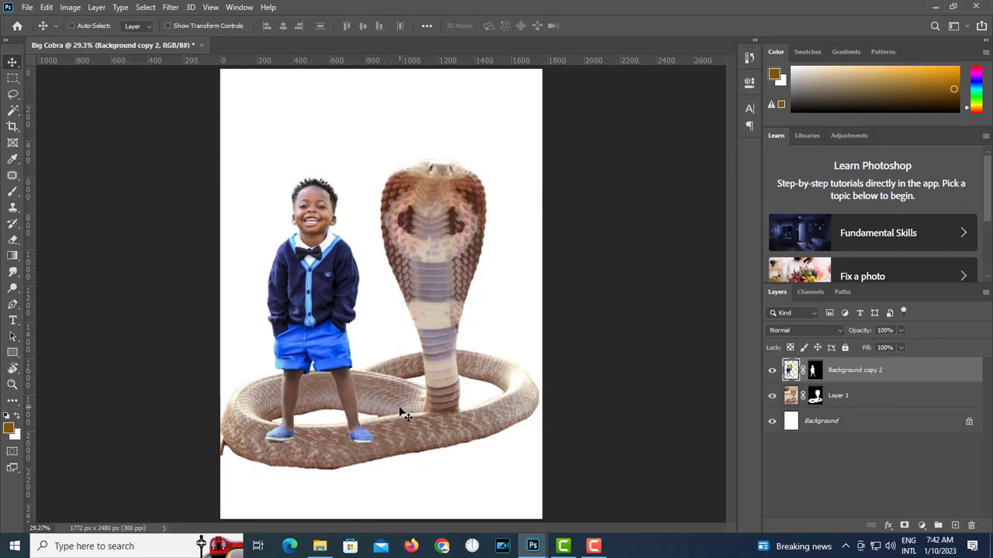
# - Load the cobra's layer mask as a selection, target the boy's layer mask, and set the black brush to 100% opacity
pyautogui.hotkey('ctrl', '+')
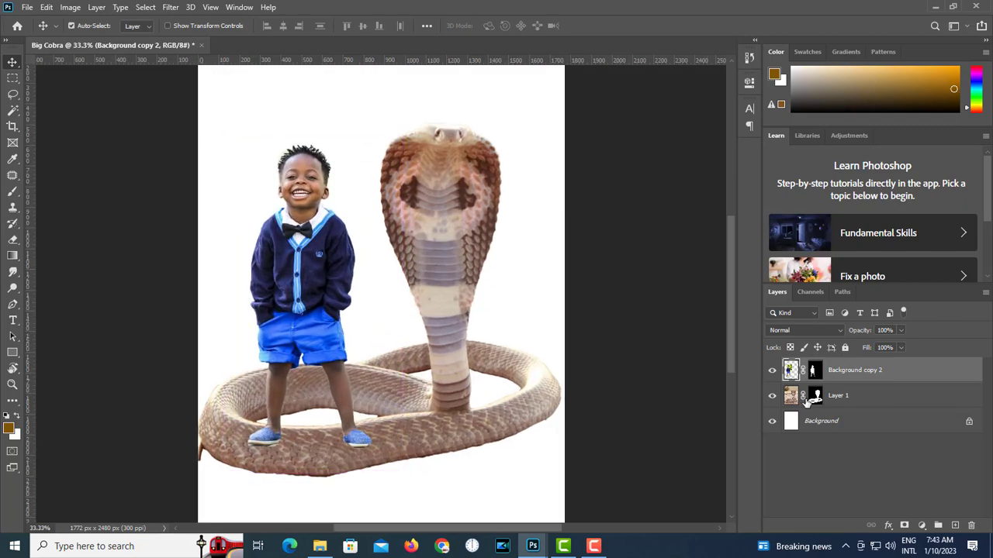
pyautogui.keyDown('ctrl'); pyautogui.click(807, 399); pyautogui.keyUp('ctrl')
pyautogui.hotkey('ctrl', '\\')
pyautogui.hotkey('ctrl', '+')
pyautogui.hotkey('ctrl', '+')
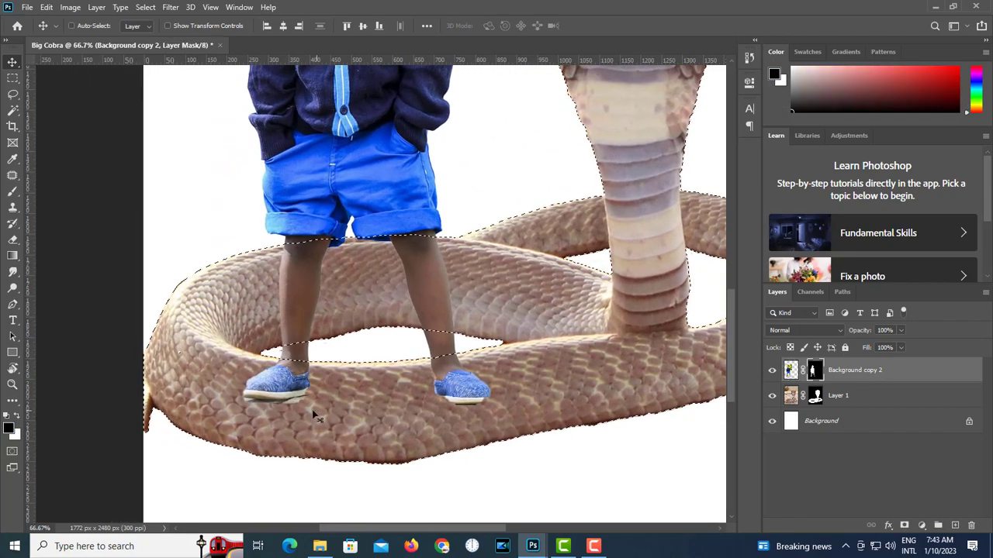
pyautogui.press('b')
pyautogui.click(284, 25)
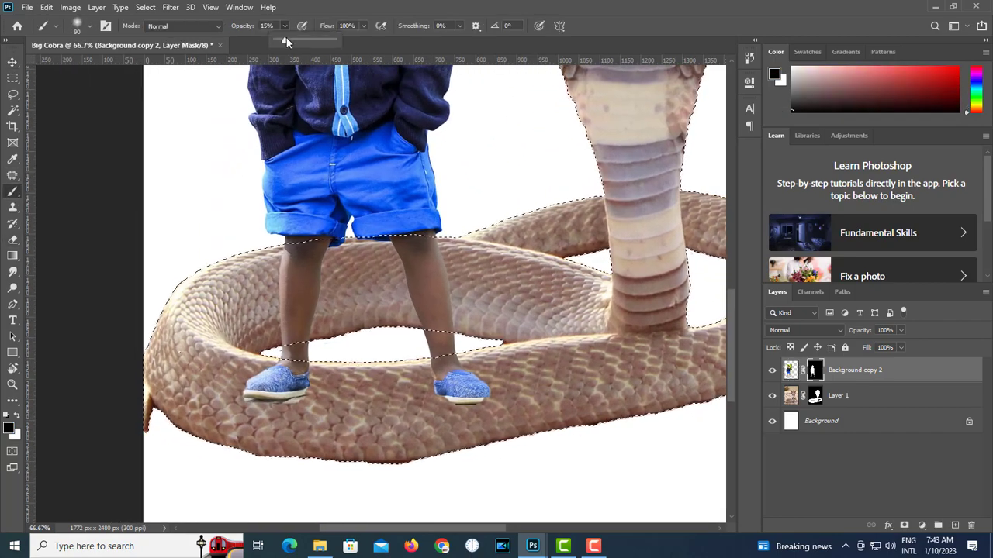
pyautogui.moveTo(287, 41); pyautogui.dragTo(338, 41)
# - Paint out both of the boy's shoes on his mask within the cobra selection, hiding them behind the front coil, and deselect
pyautogui.hotkey('ctrl', '+')
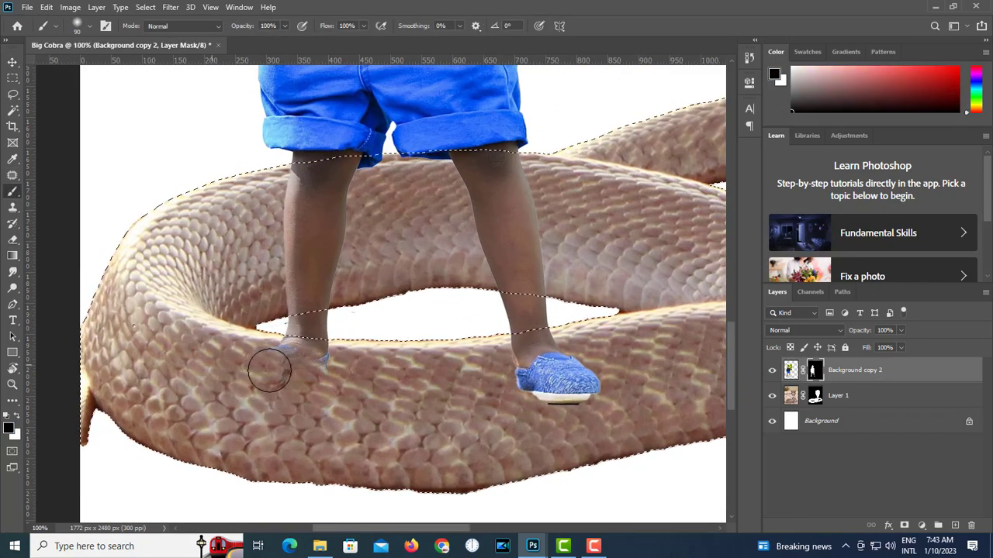
pyautogui.moveTo(269, 371)
pyautogui.mouseDown()
pyautogui.moveTo(306, 360)
pyautogui.moveTo(284, 350)
pyautogui.mouseUp()
pyautogui.moveTo(555, 377)
pyautogui.mouseDown()
pyautogui.moveTo(576, 414)
pyautogui.moveTo(583, 359)
pyautogui.moveTo(545, 347)
pyautogui.mouseUp()
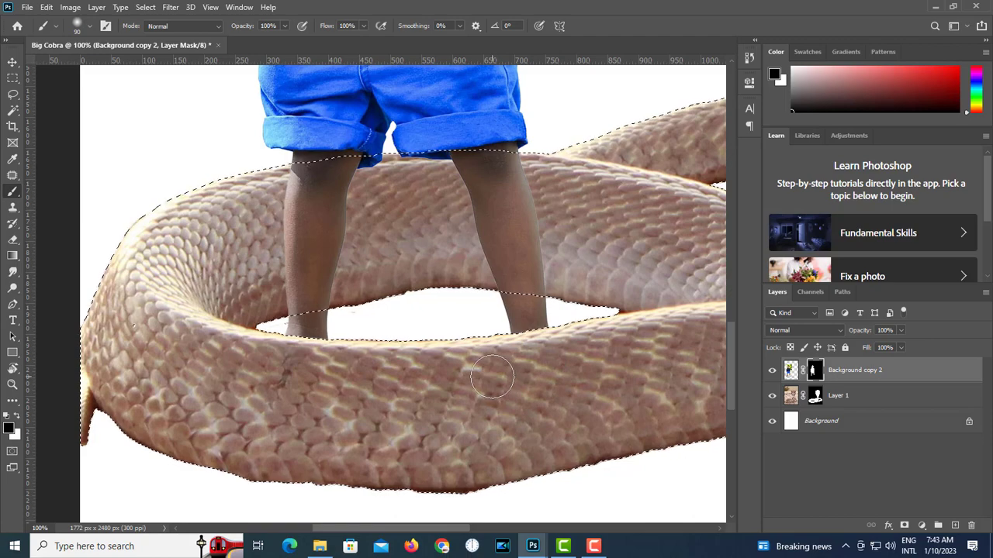
pyautogui.scroll(-5, 591, 371)
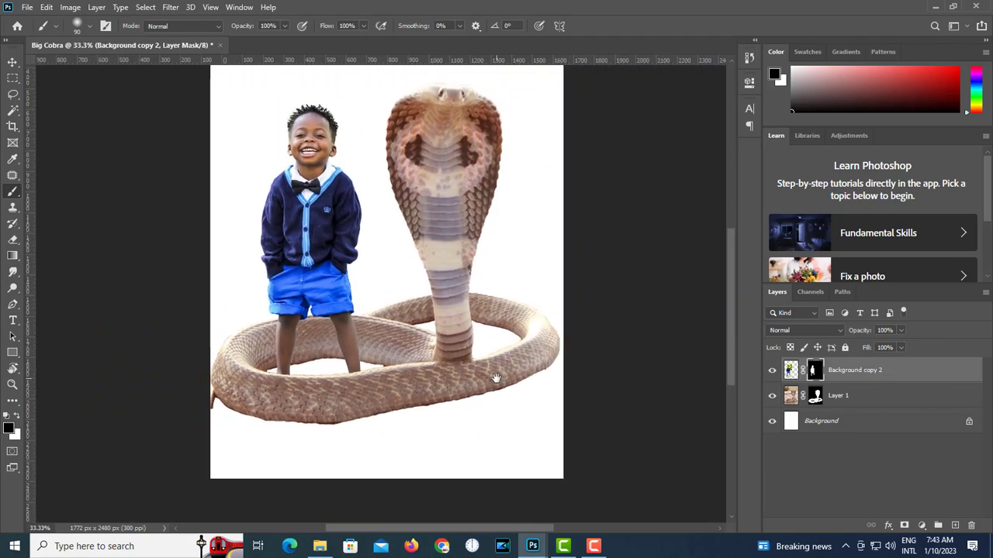
pyautogui.scroll(1, 375, 347)
# - Duplicate Layer 1 and delete the mask from the lower original so its rocky landscape fills the background
pyautogui.click(789, 400)
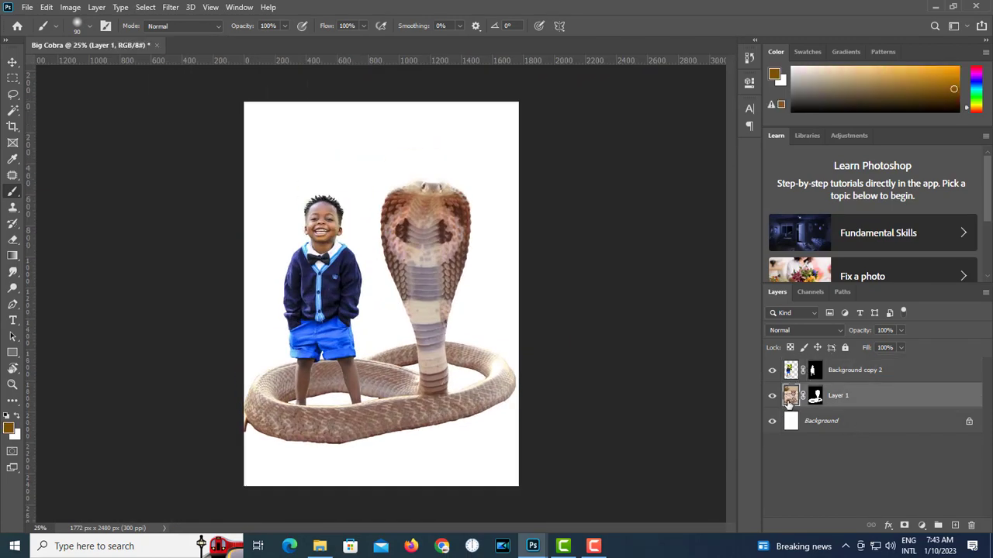
pyautogui.moveTo(789, 400); pyautogui.dragTo(955, 525)
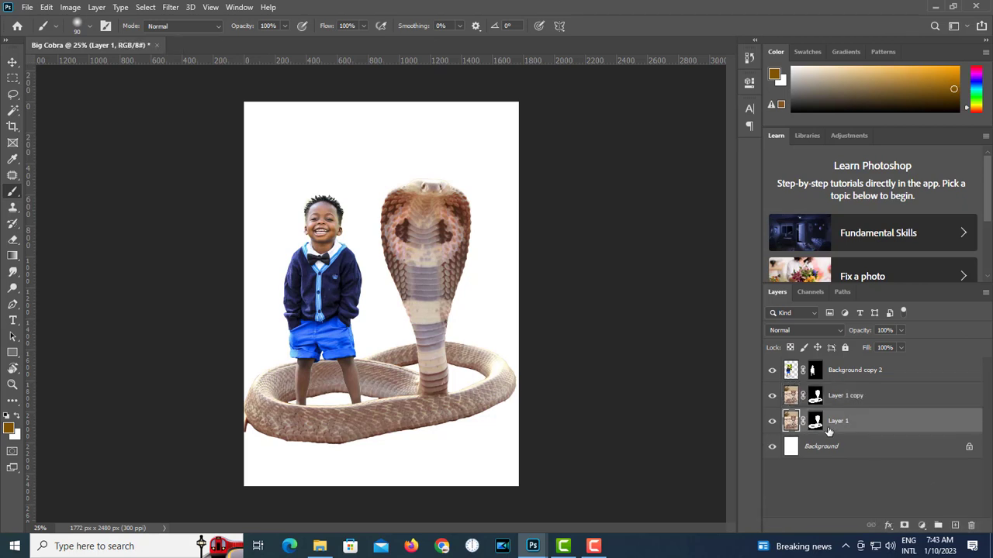
pyautogui.click(816, 419)
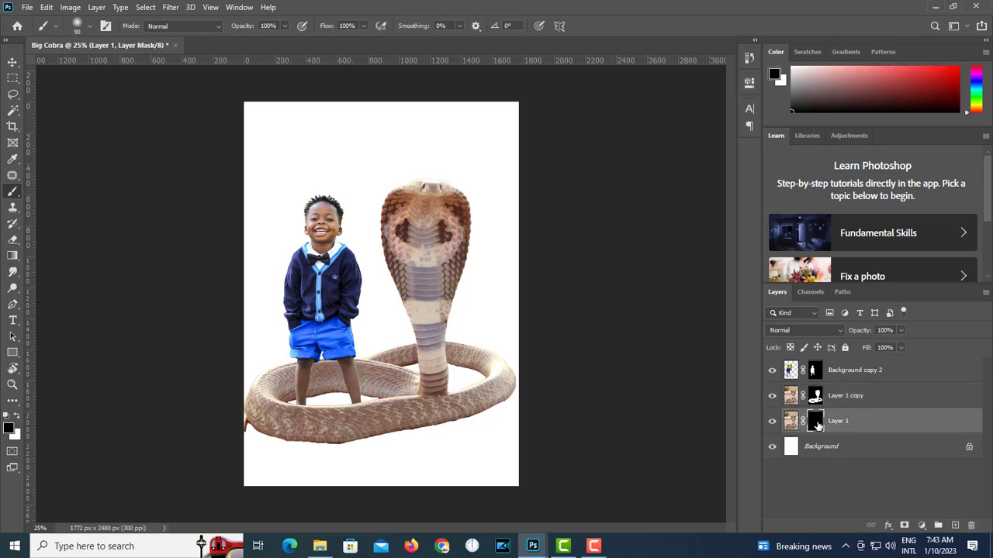
pyautogui.moveTo(817, 425); pyautogui.dragTo(971, 525)
pyautogui.click(540, 206)
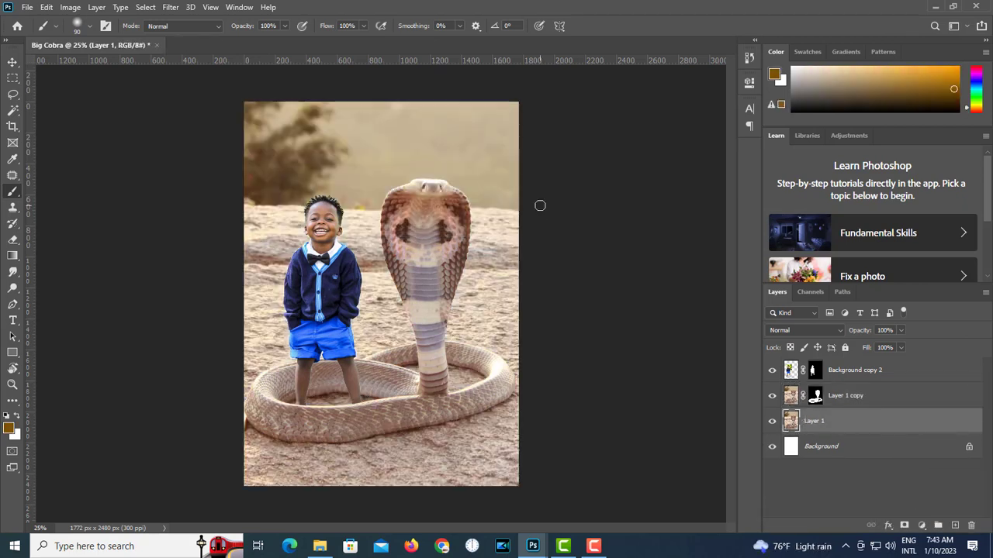
# - Lasso loosely around the boy's head on Background copy 2 and feather the selection
pyautogui.press('v')
pyautogui.scroll(5, 396, 335)
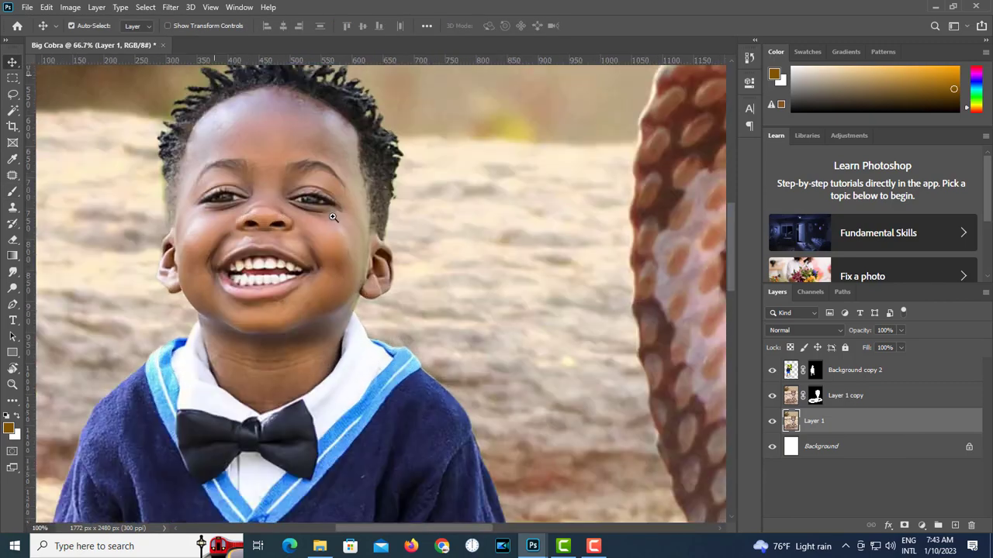
pyautogui.moveTo(334, 217); pyautogui.dragTo(375, 280)
pyautogui.hotkey('ctrl', '-')
pyautogui.hotkey('ctrl', '-')
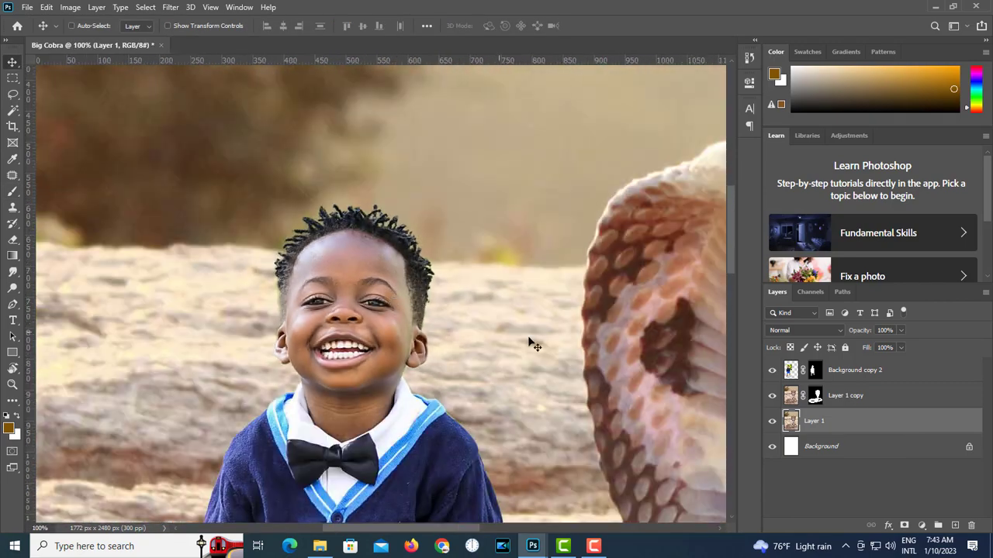
pyautogui.click(797, 374)
pyautogui.press('l')
pyautogui.moveTo(282, 180); pyautogui.dragTo(247, 255)
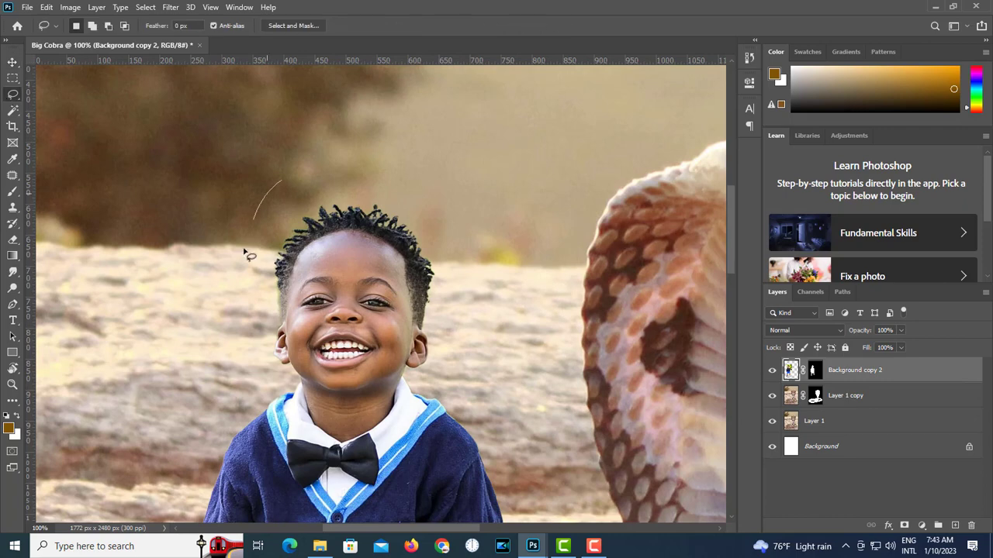
pyautogui.moveTo(314, 447)
pyautogui.mouseDown()
pyautogui.moveTo(237, 139)
pyautogui.moveTo(226, 183)
pyautogui.mouseUp()
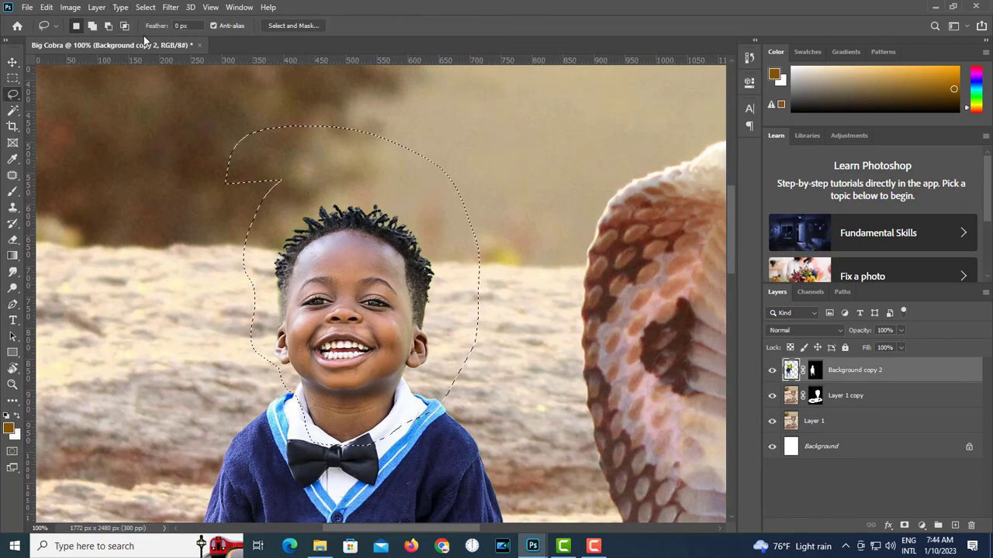
pyautogui.hotkey('shift', 'F6')
pyautogui.press('Return')
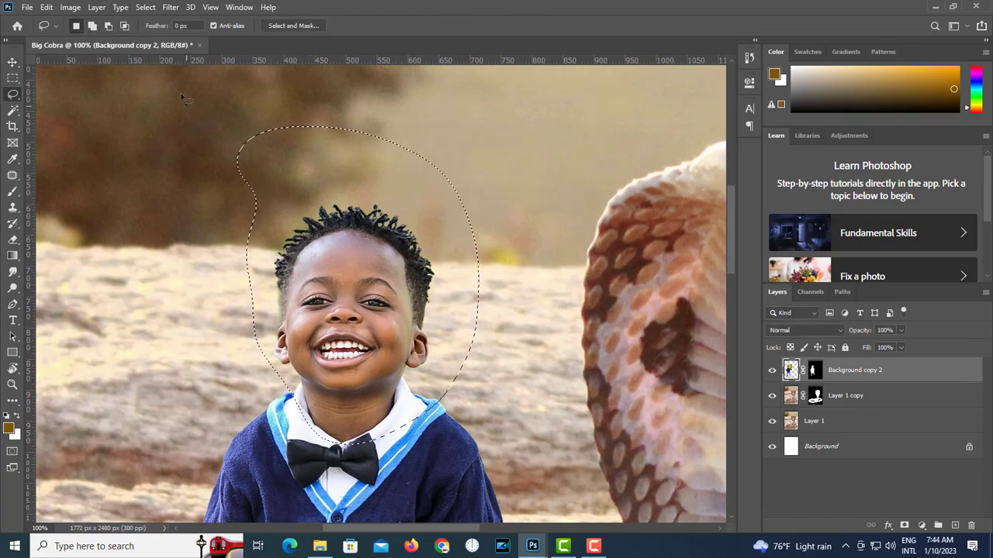
# - Apply Hue/Saturation to the selected head with the Greens hue at -14, and clear the selection
pyautogui.click(70, 7)
pyautogui.moveTo(101, 43)
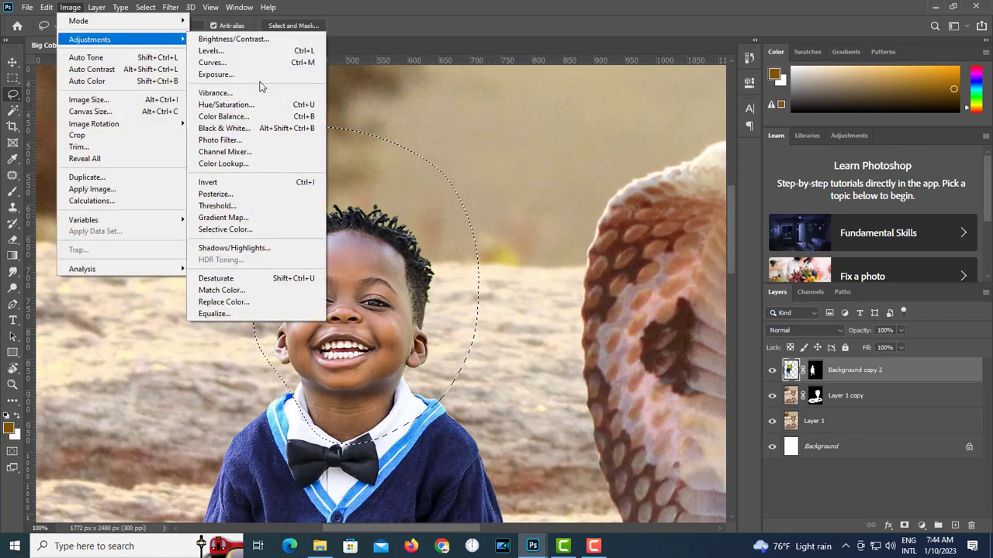
pyautogui.click(270, 111)
pyautogui.click(621, 207)
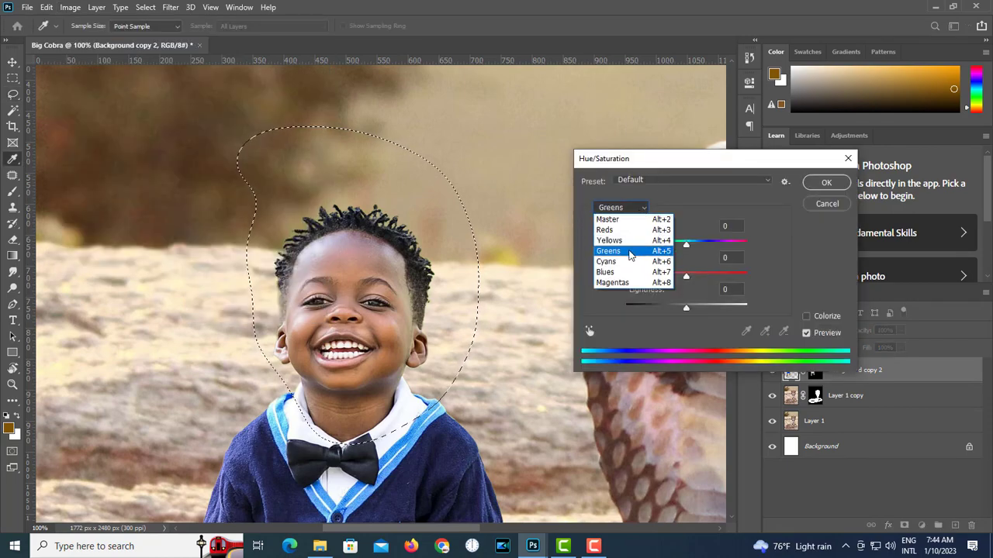
pyautogui.click(652, 254)
pyautogui.moveTo(685, 246); pyautogui.dragTo(631, 246)
pyautogui.scroll(2, 372, 322)
pyautogui.moveTo(754, 247); pyautogui.dragTo(678, 258)
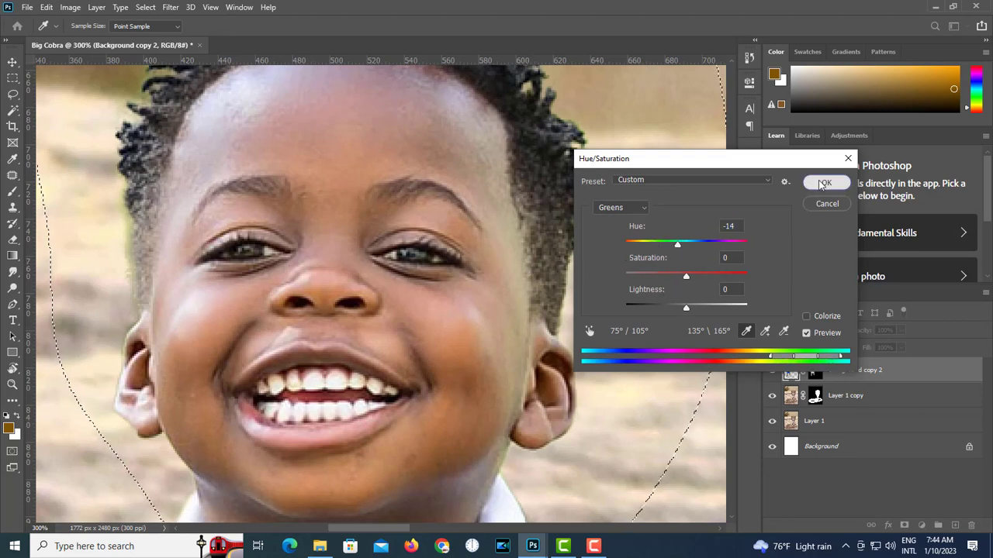
pyautogui.click(826, 182)
pyautogui.hotkey('ctrl', '-')
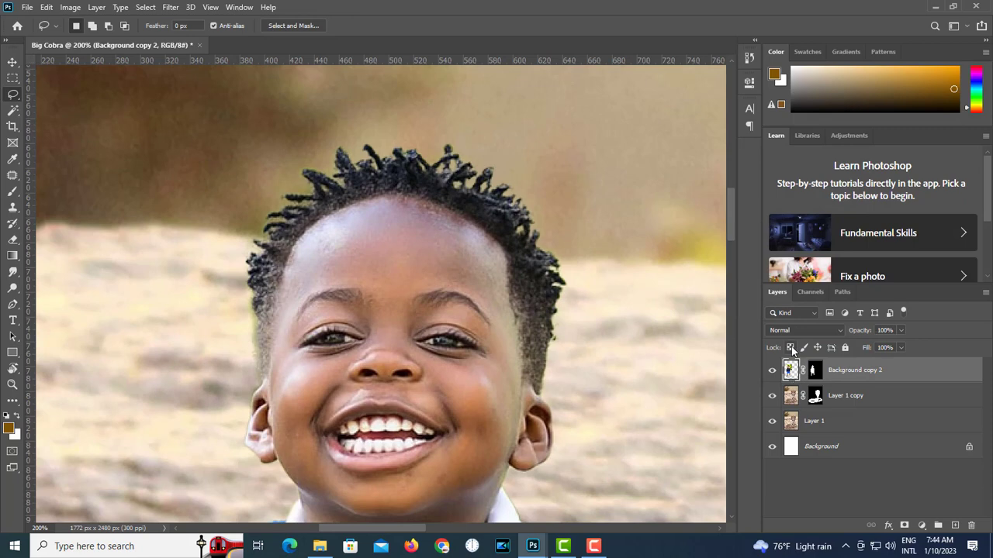
# - Sample the near-black hair colour and set the brush to size 15 at 23% opacity
pyautogui.scroll(1, 247, 346)
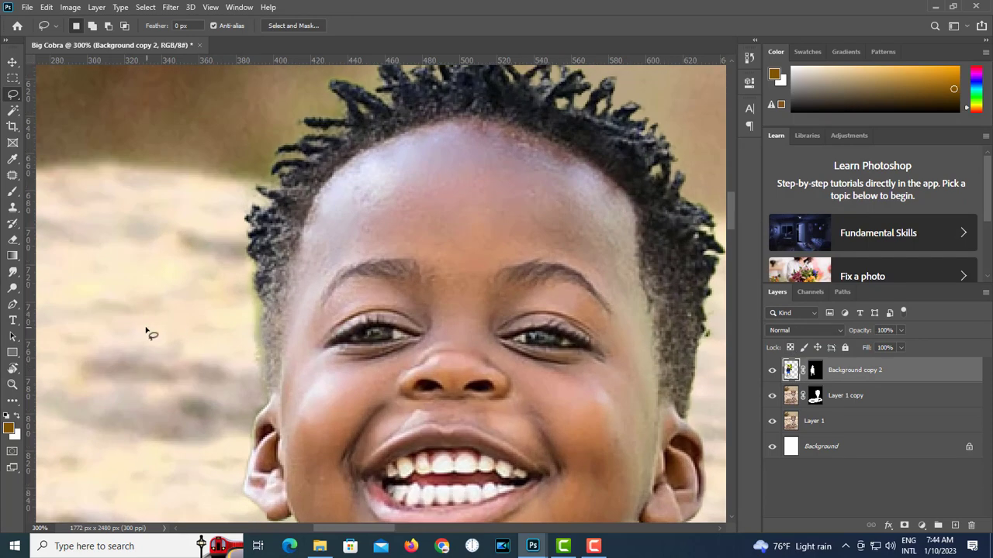
pyautogui.click(13, 159)
pyautogui.click(308, 152)
pyautogui.press('b')
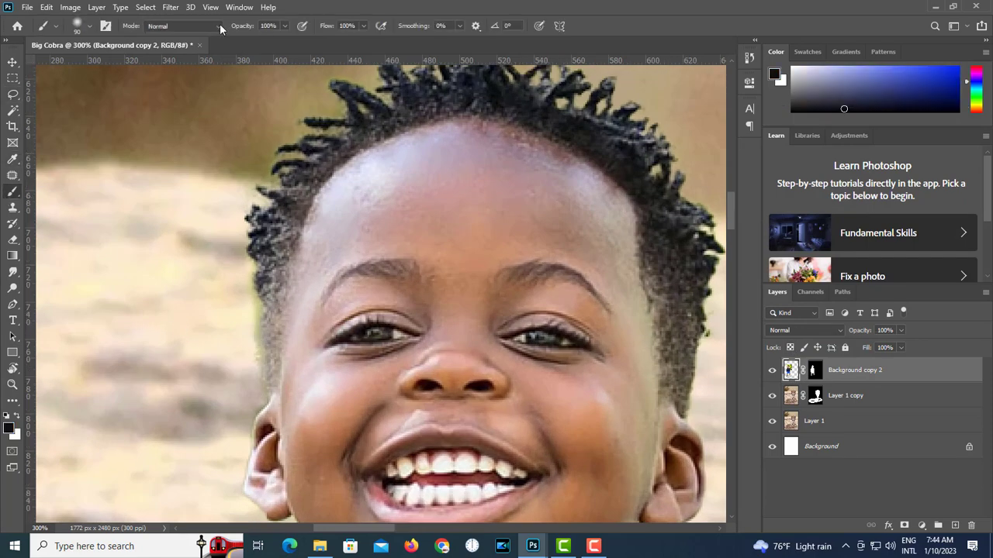
pyautogui.moveTo(237, 43); pyautogui.dragTo(241, 46)
pyautogui.press('[')
pyautogui.press('[')
pyautogui.press('[')
pyautogui.press('[')
pyautogui.press('[')
pyautogui.press('[')
pyautogui.press('[')
# - Paint over the light greenish fringe around the edges of the boy's hair to darken it
pyautogui.moveTo(259, 357)
pyautogui.mouseDown()
pyautogui.moveTo(248, 336)
pyautogui.moveTo(259, 380)
pyautogui.mouseUp()
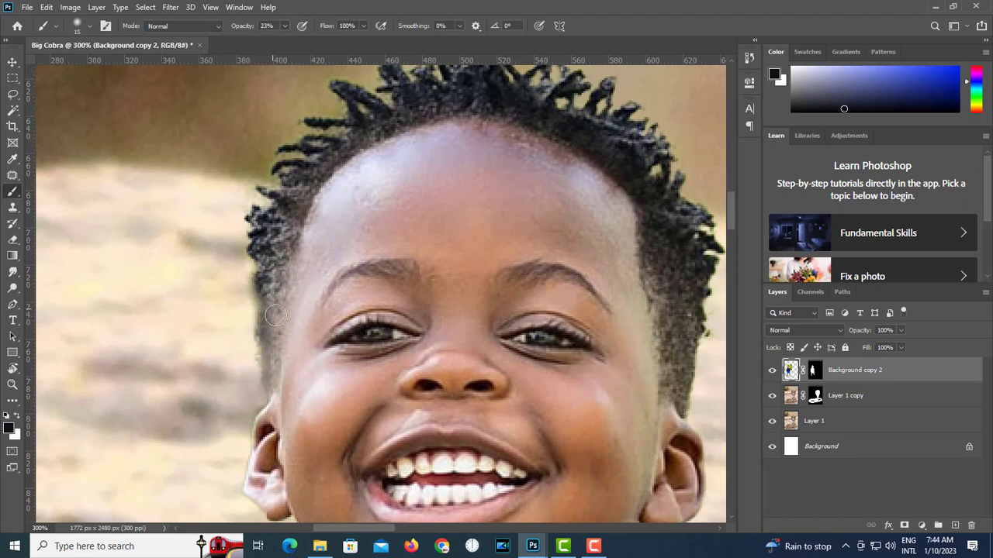
pyautogui.moveTo(275, 315)
pyautogui.mouseDown()
pyautogui.moveTo(268, 346)
pyautogui.moveTo(271, 189)
pyautogui.mouseUp()
pyautogui.moveTo(249, 223); pyautogui.dragTo(264, 195)
pyautogui.moveTo(279, 159)
pyautogui.mouseDown()
pyautogui.moveTo(288, 146)
pyautogui.moveTo(236, 252)
pyautogui.mouseUp()
pyautogui.moveTo(284, 217); pyautogui.dragTo(318, 226)
pyautogui.moveTo(345, 177); pyautogui.dragTo(481, 171)
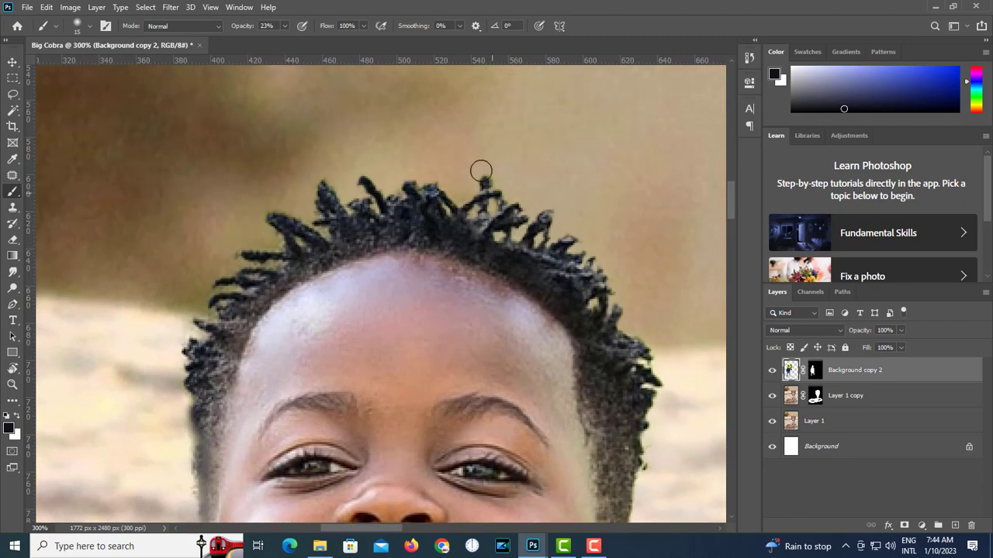
pyautogui.moveTo(549, 208)
pyautogui.mouseDown()
pyautogui.moveTo(641, 345)
pyautogui.moveTo(616, 226)
pyautogui.mouseUp()
pyautogui.moveTo(620, 288); pyautogui.dragTo(614, 330)
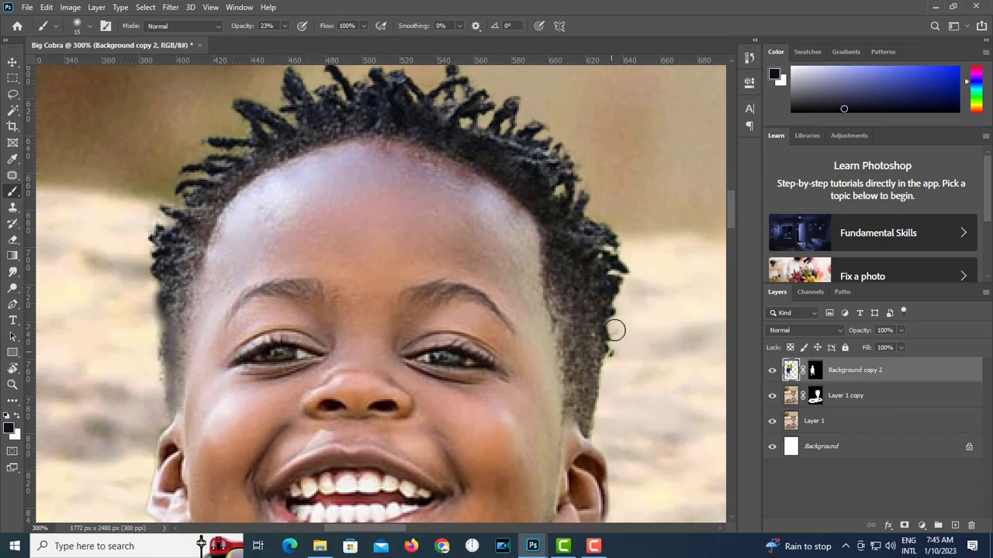
pyautogui.moveTo(591, 410); pyautogui.dragTo(608, 230)
pyautogui.scroll(-2, 505, 326)
pyautogui.moveTo(508, 403); pyautogui.dragTo(480, 132)
pyautogui.moveTo(459, 490); pyautogui.dragTo(433, 287)
pyautogui.moveTo(435, 515); pyautogui.dragTo(421, 335)
pyautogui.scroll(-3, 459, 356)
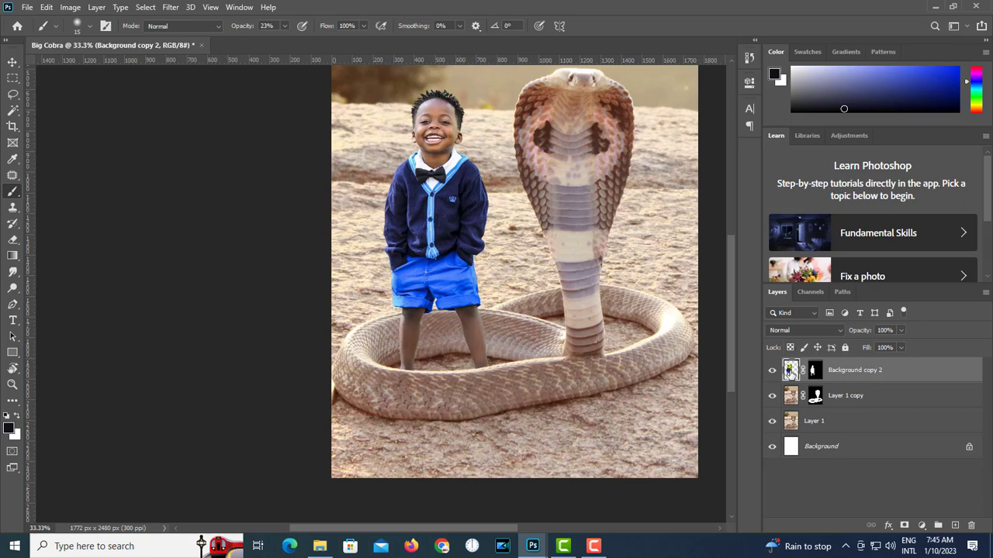
# - Load the boy's layer mask as a selection and add a new empty layer above Background copy 2
pyautogui.keyDown('ctrl'); pyautogui.click(816, 373); pyautogui.keyUp('ctrl')
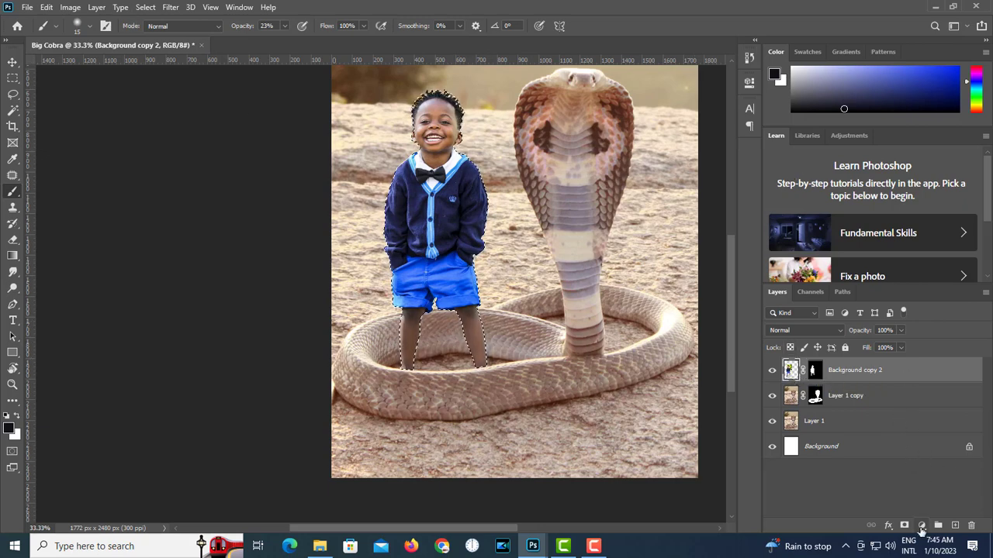
pyautogui.click(888, 525)
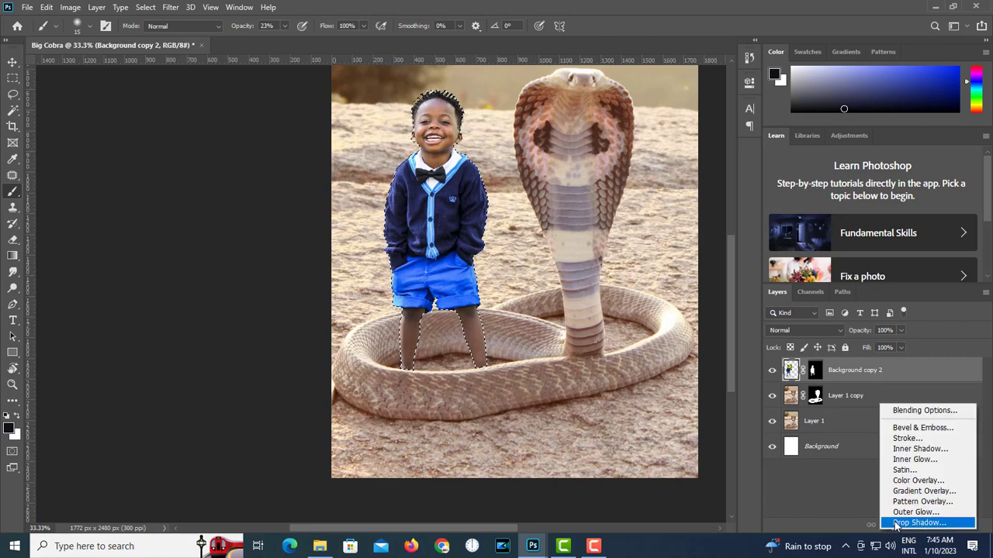
pyautogui.click(814, 502)
pyautogui.click(46, 7)
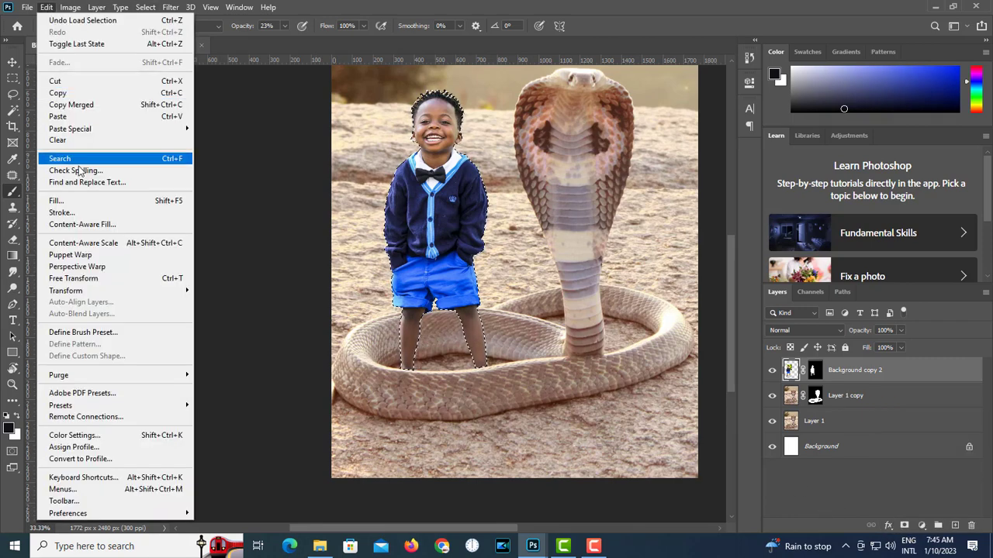
pyautogui.click(911, 407)
pyautogui.click(912, 404)
pyautogui.click(905, 373)
pyautogui.click(955, 526)
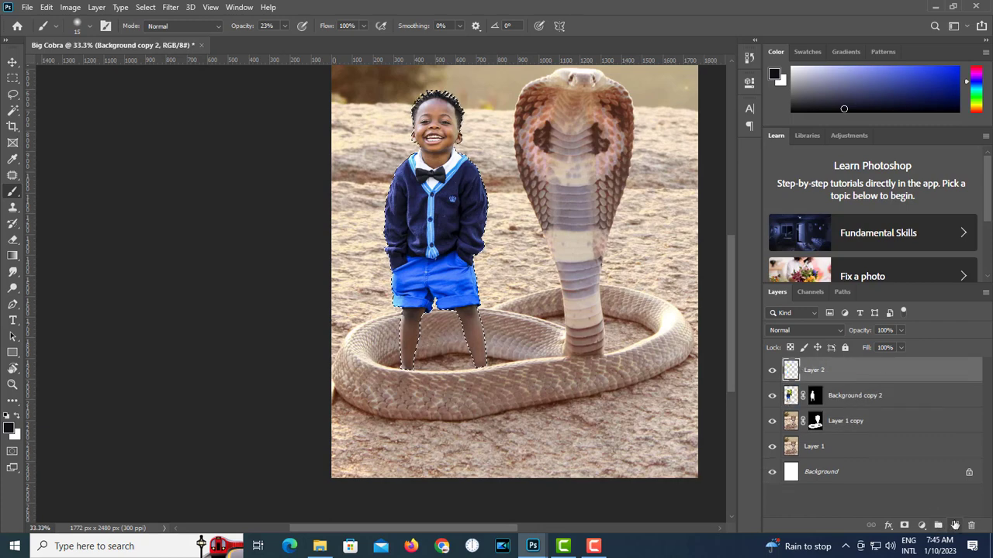
# - Sample an off-white foreground colour from the image and try a 50 px centred stroke around the boy's selection
pyautogui.click(47, 7)
pyautogui.click(92, 213)
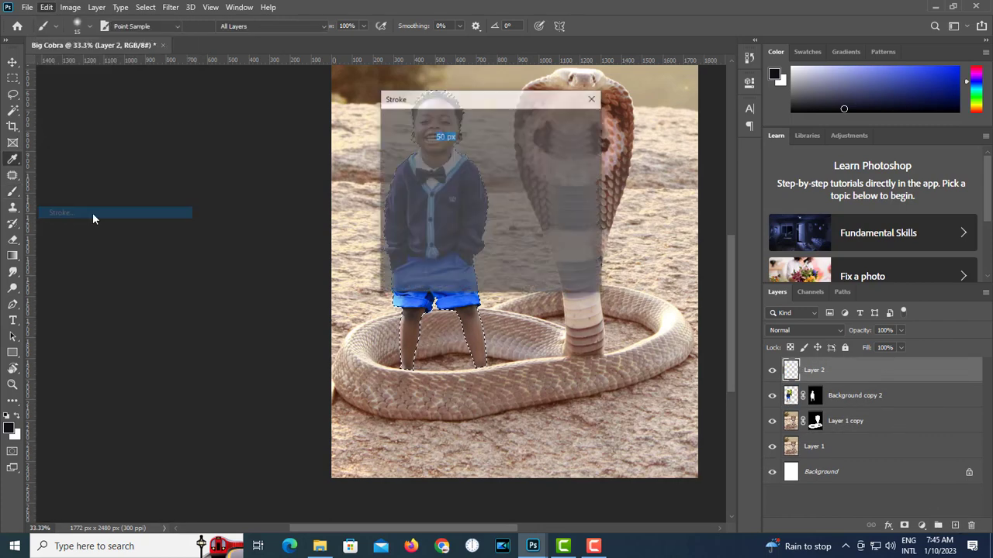
pyautogui.click(351, 335)
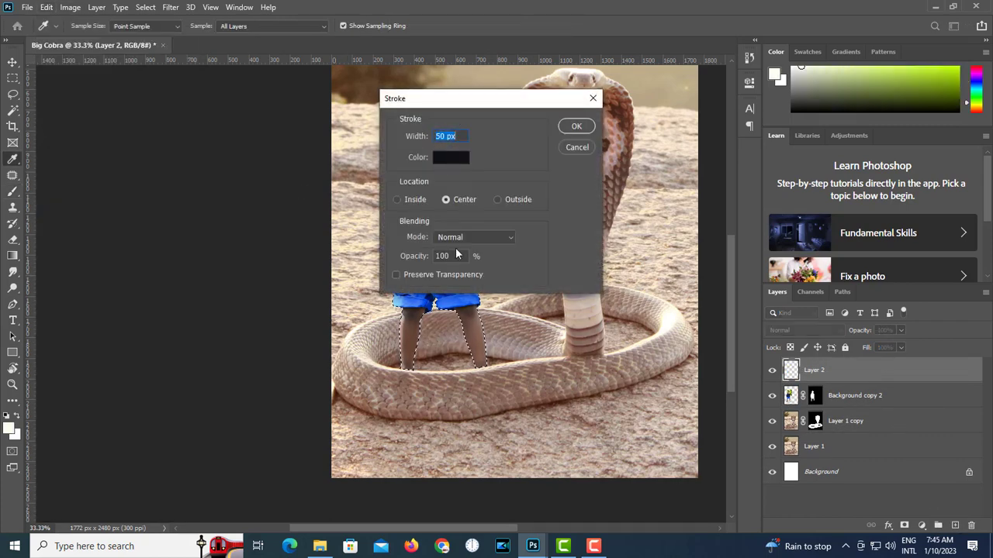
pyautogui.click(576, 126)
# - Stroke the boy's selection on Layer 2 with a 2 px off-white centred line at 100% opacity
pyautogui.click(46, 7)
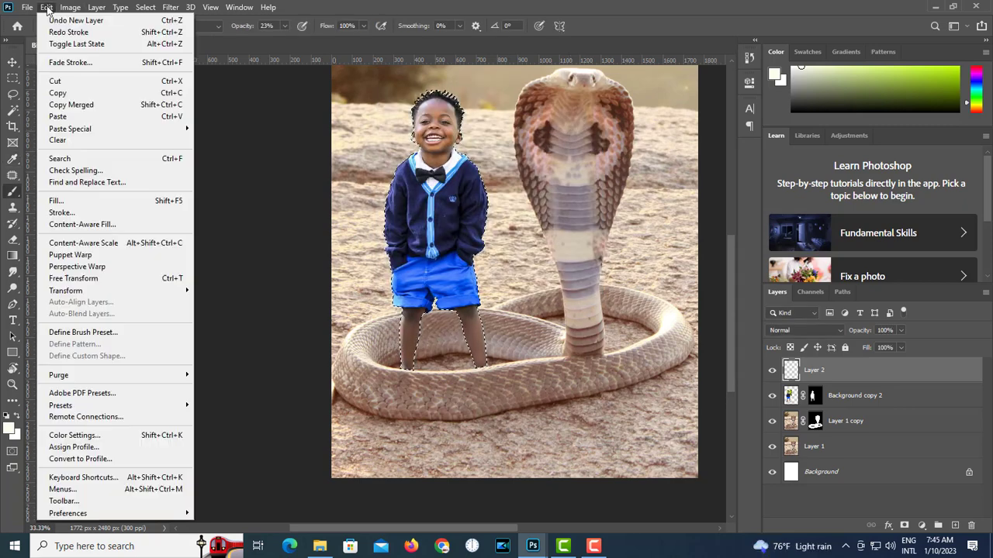
pyautogui.click(62, 212)
pyautogui.write('2')
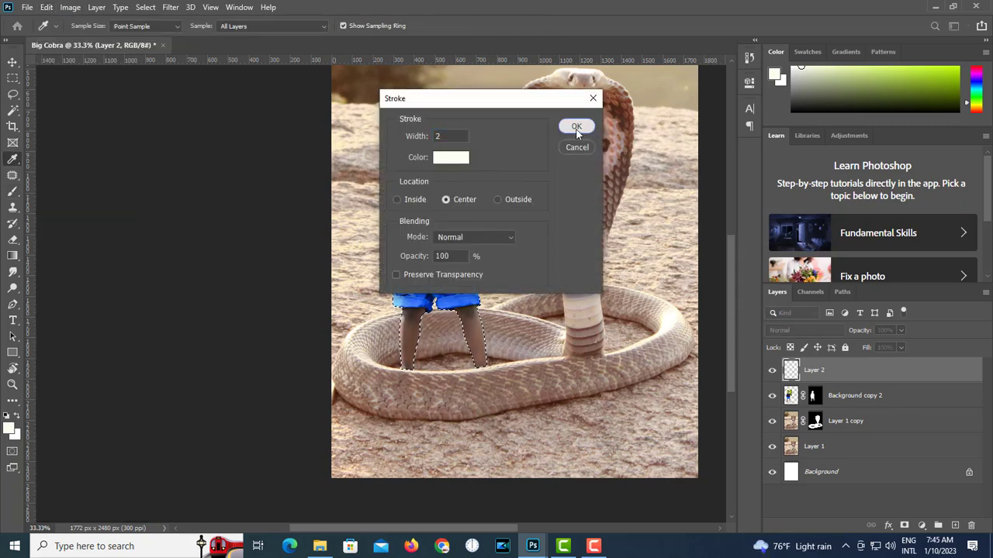
pyautogui.click(576, 133)
# - Examine the stroke along the edges of the boy's shorts and legs up close
pyautogui.keyDown('ctrl'); pyautogui.click(464, 275); pyautogui.keyUp('ctrl')
pyautogui.keyDown('ctrl'); pyautogui.click(465, 275); pyautogui.keyUp('ctrl')
pyautogui.keyDown('ctrl'); pyautogui.click(465, 275); pyautogui.keyUp('ctrl')
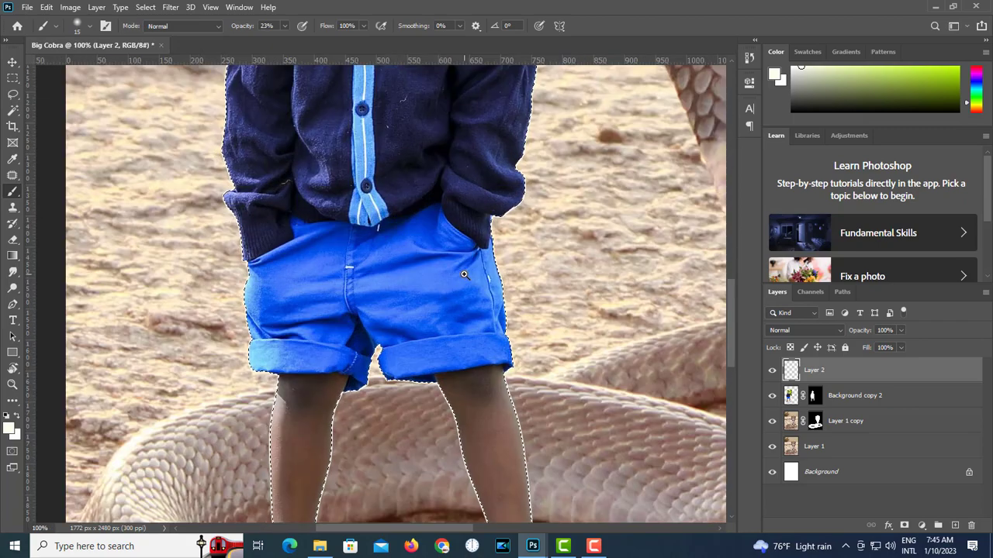
pyautogui.keyDown('ctrl'); pyautogui.click(464, 275); pyautogui.keyUp('ctrl')
pyautogui.keyDown('ctrl'); pyautogui.click(465, 274); pyautogui.keyUp('ctrl')
pyautogui.keyDown('ctrl'); pyautogui.click(465, 275); pyautogui.keyUp('ctrl')
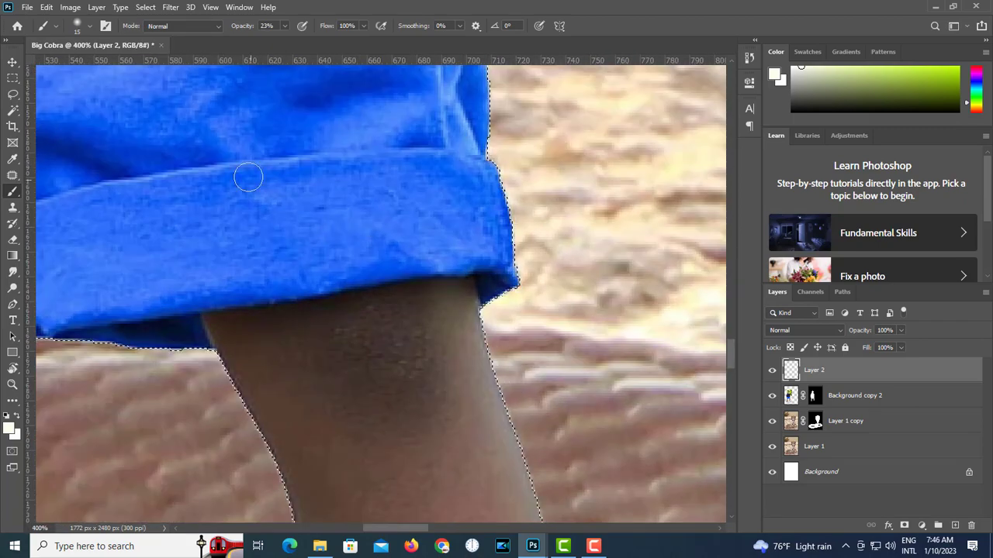
# - Try a 2 px off-white inside stroke around the boy's selection on Layer 2, and undo it
pyautogui.click(46, 7)
pyautogui.click(78, 212)
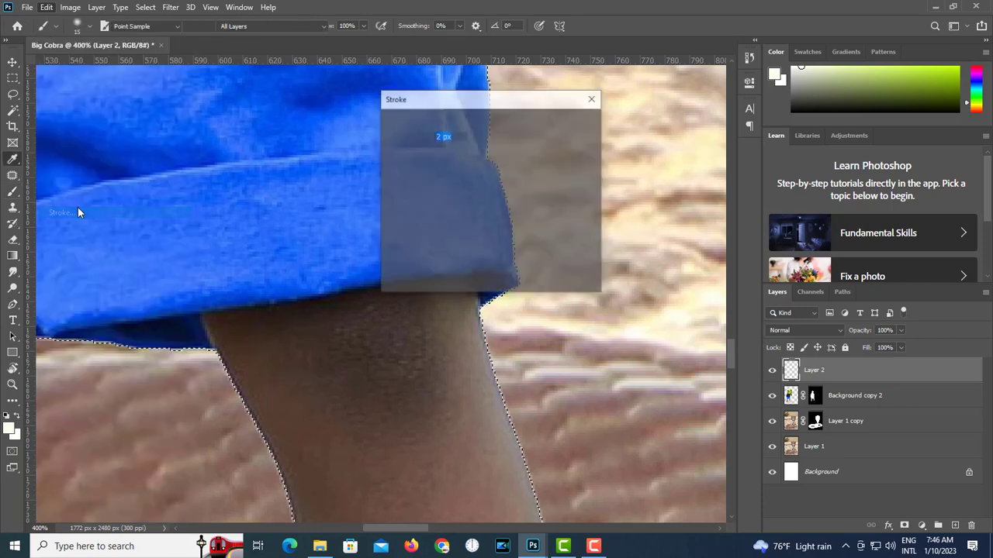
pyautogui.click(577, 126)
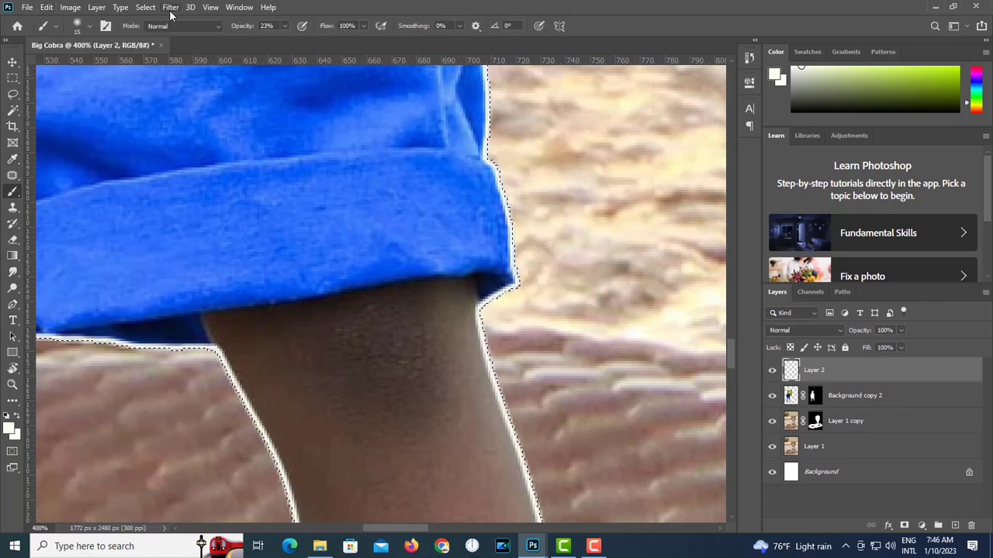
pyautogui.hotkey('ctrl', 'z')
# - Stroke the boy's selection on Layer 2 with a 1 px off-white line placed inside, in Normal mode at 100% opacity
pyautogui.click(46, 7)
pyautogui.click(77, 212)
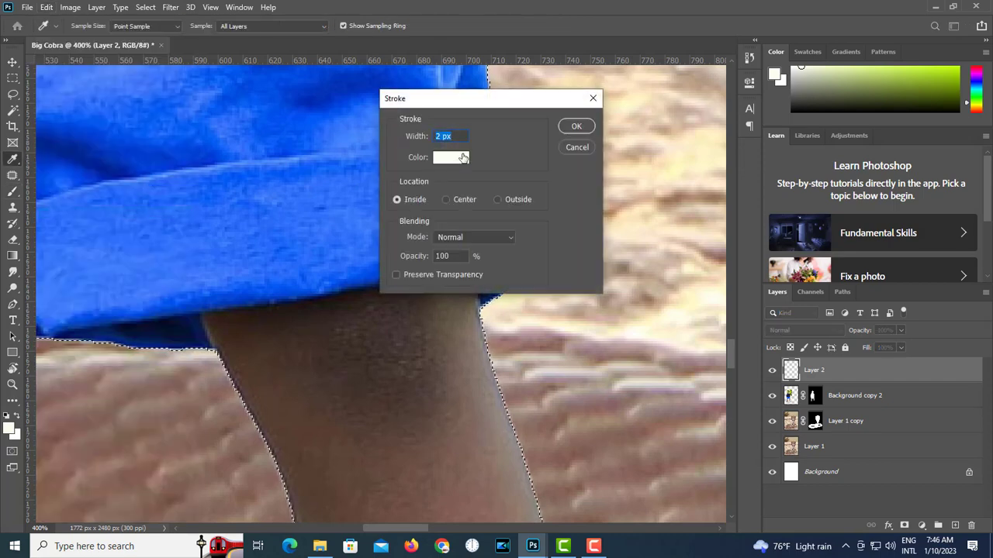
pyautogui.write('1')
pyautogui.click(577, 127)
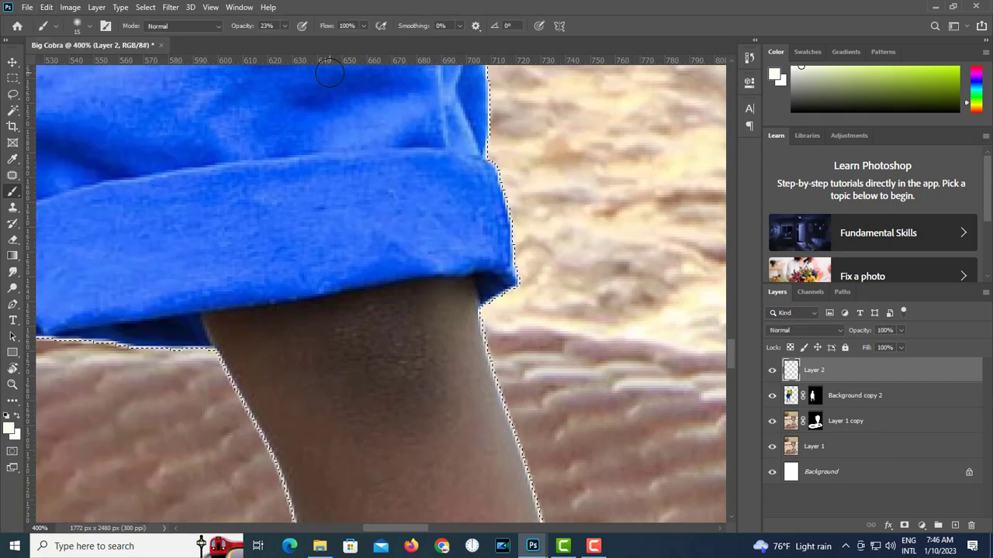
# - Soften the stroke on Layer 2 with a 2.6-pixel Gaussian Blur
pyautogui.click(171, 7)
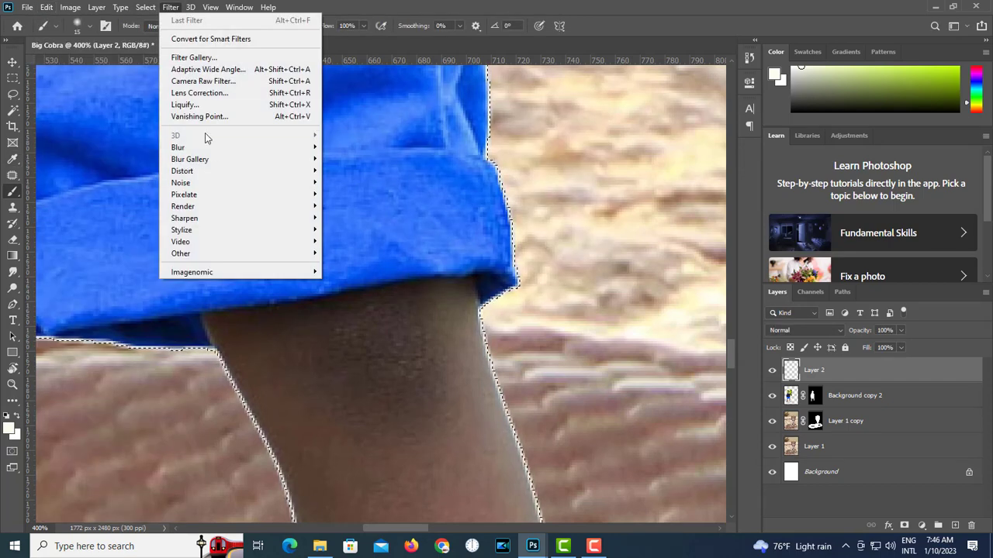
pyautogui.moveTo(213, 153)
pyautogui.click(354, 194)
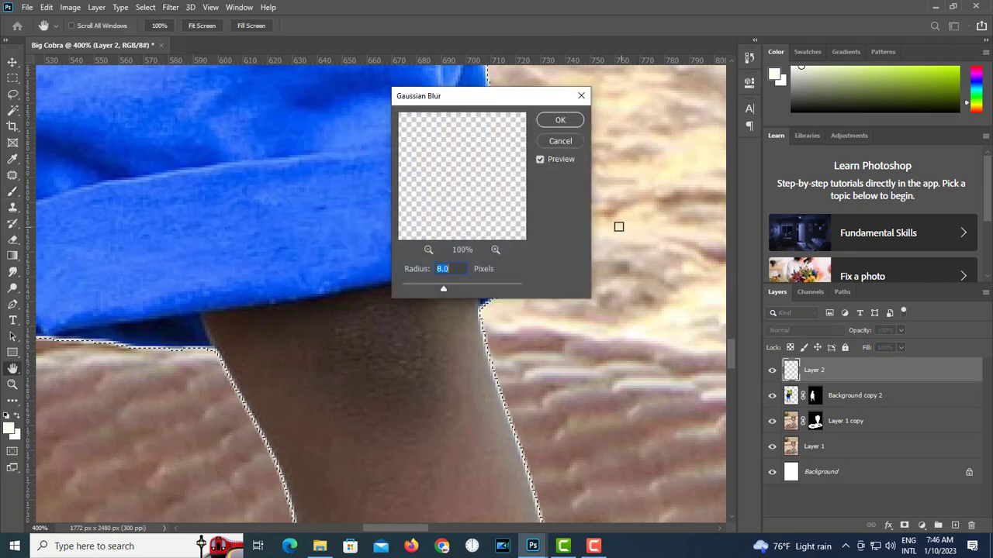
pyautogui.moveTo(421, 293); pyautogui.dragTo(414, 292)
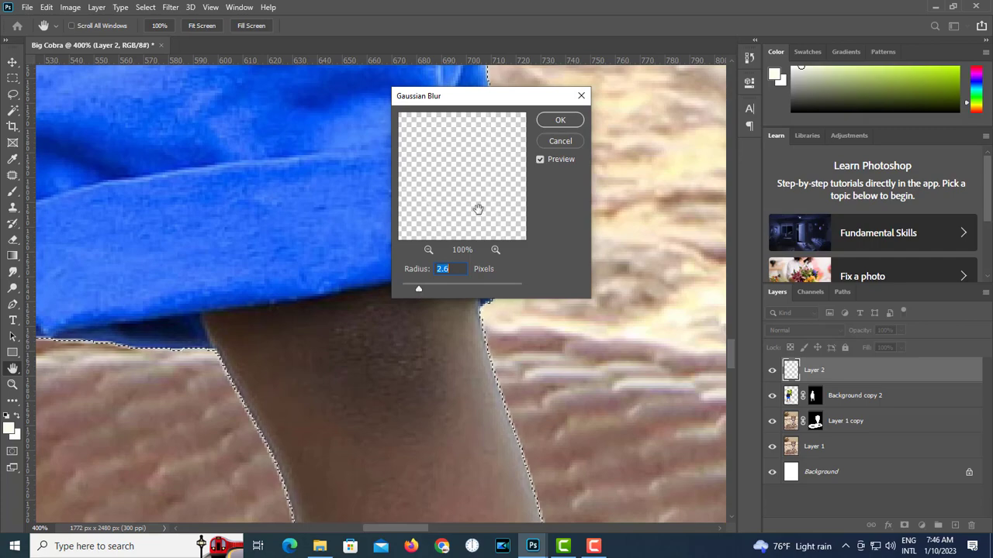
pyautogui.click(555, 121)
# - Deselect the boy, view the whole image, and set Layer 2 to 49% opacity with the Overlay blend mode
pyautogui.press('b')
pyautogui.hotkey('ctrl', '0')
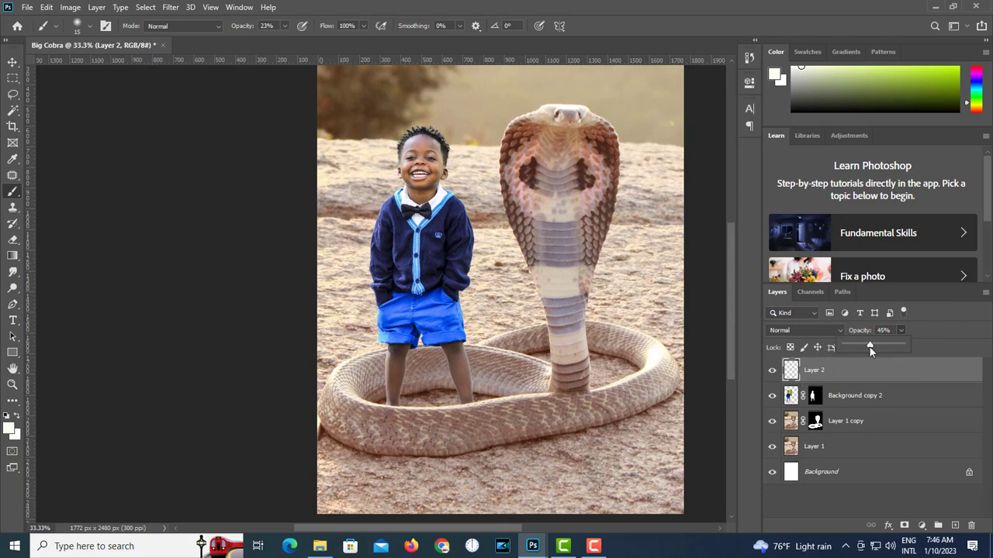
pyautogui.click(803, 331)
pyautogui.click(799, 378)
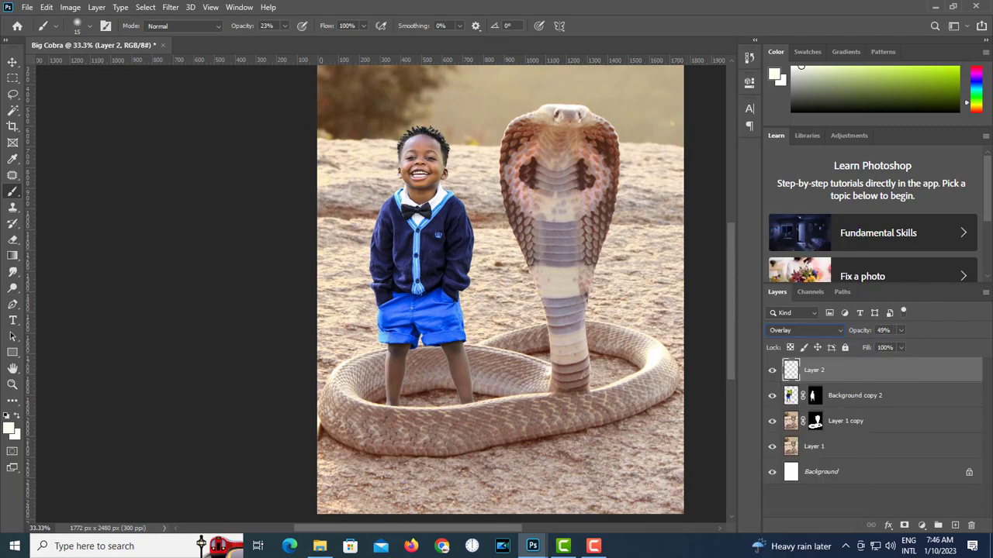
# - Raise the contrast of the boy's image on the Background copy 2 layer with the Brightness/Contrast adjustment
pyautogui.moveTo(493, 339); pyautogui.dragTo(481, 369)
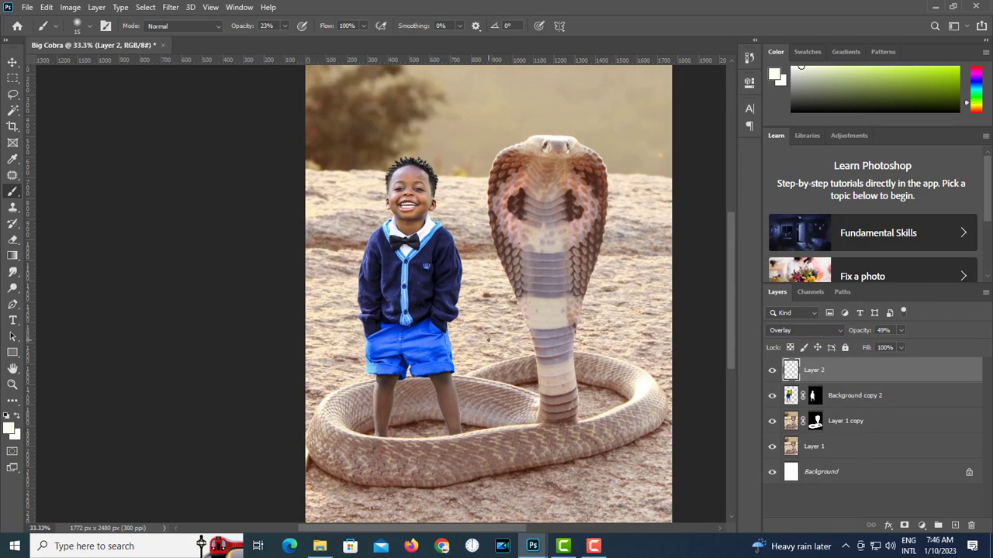
pyautogui.click(791, 397)
pyautogui.hotkey('alt', 'i')
pyautogui.press('a')
pyautogui.press('Return')
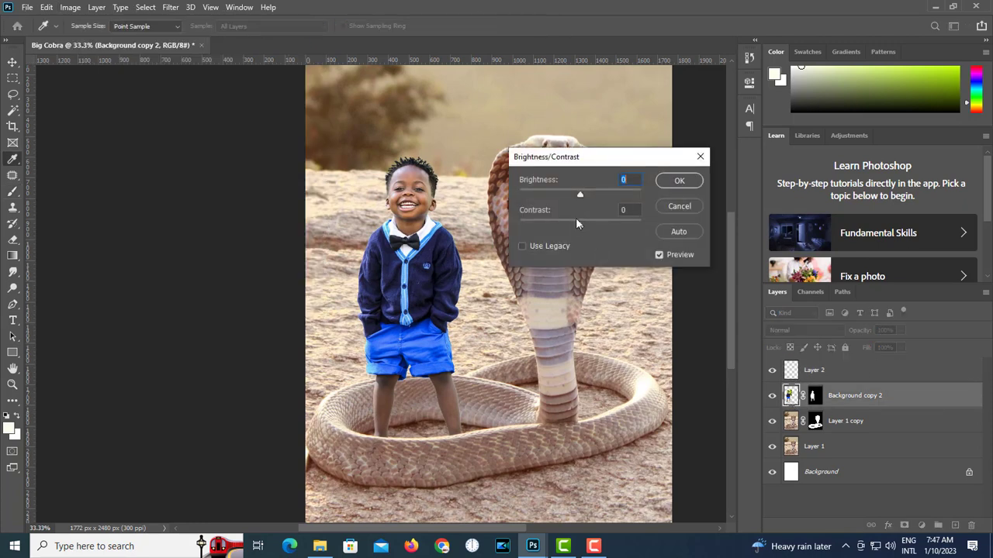
pyautogui.moveTo(578, 221); pyautogui.dragTo(593, 241)
pyautogui.press('Return')
pyautogui.press('b')
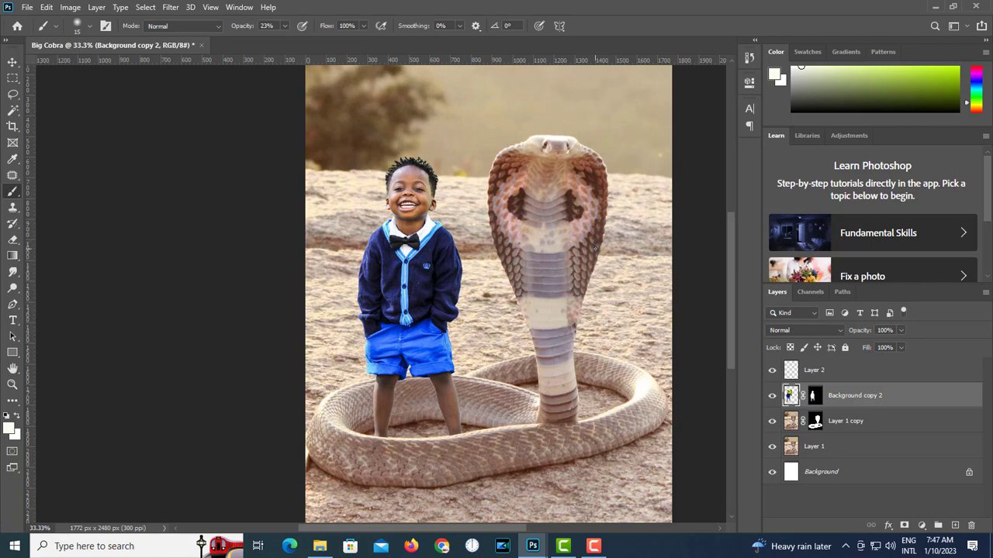
# - Start a Match Color adjustment on the Background copy 2 layer with Untitled-1.jpg as its source
pyautogui.click(71, 7)
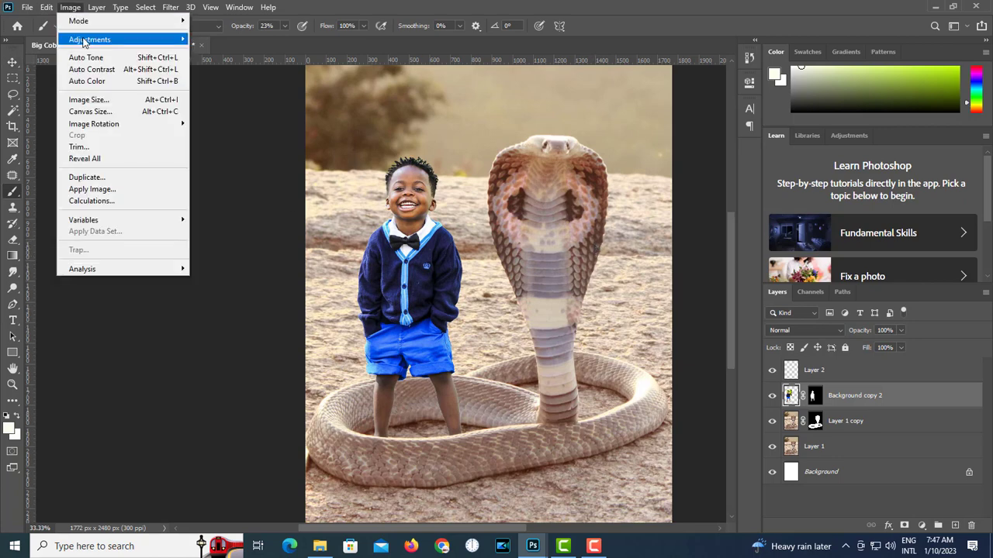
pyautogui.moveTo(87, 41)
pyautogui.click(248, 289)
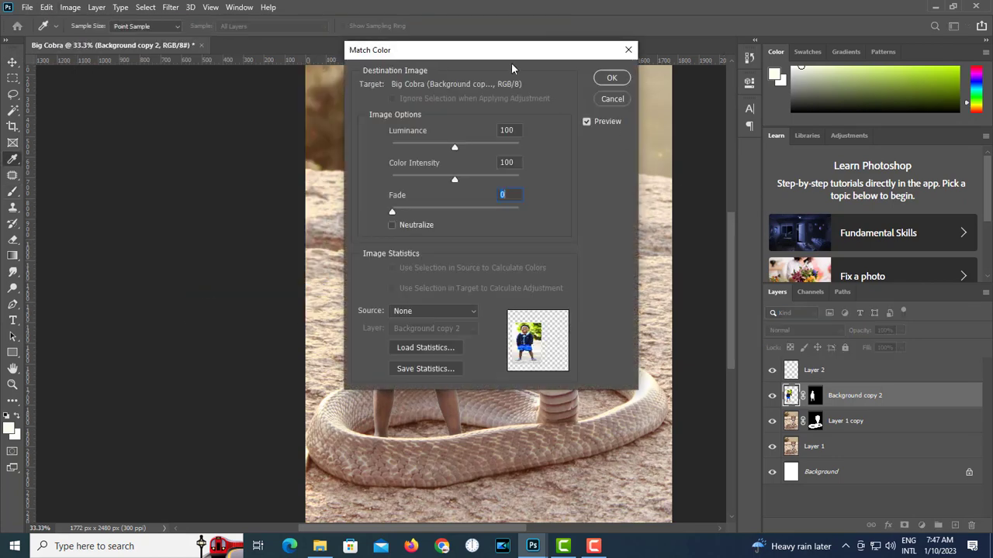
pyautogui.moveTo(545, 56); pyautogui.dragTo(733, 57)
pyautogui.click(709, 313)
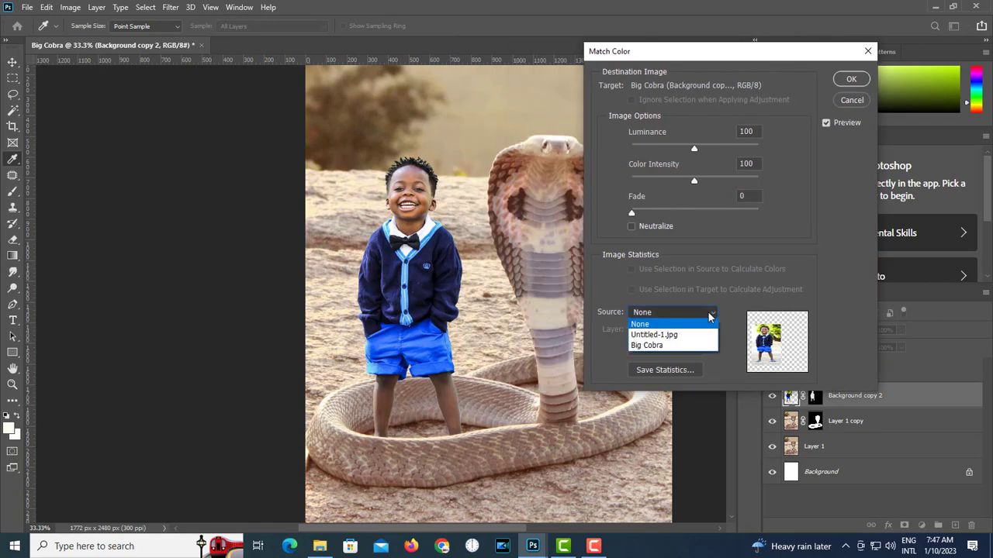
pyautogui.click(695, 335)
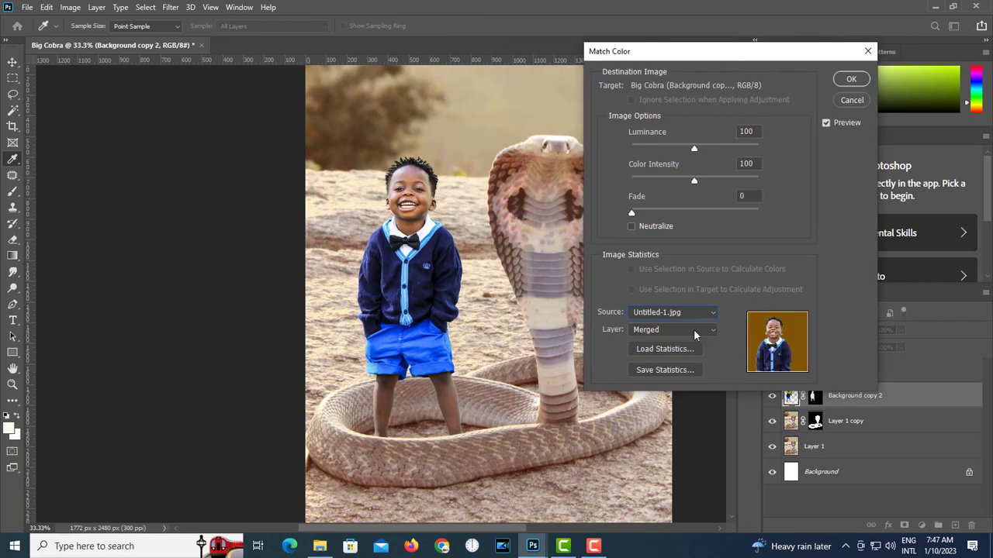
# - Preview the colour match using Untitled-1.jpg's Background copy 2, Background copy and Background layers as the source layer
pyautogui.click(704, 331)
pyautogui.click(666, 362)
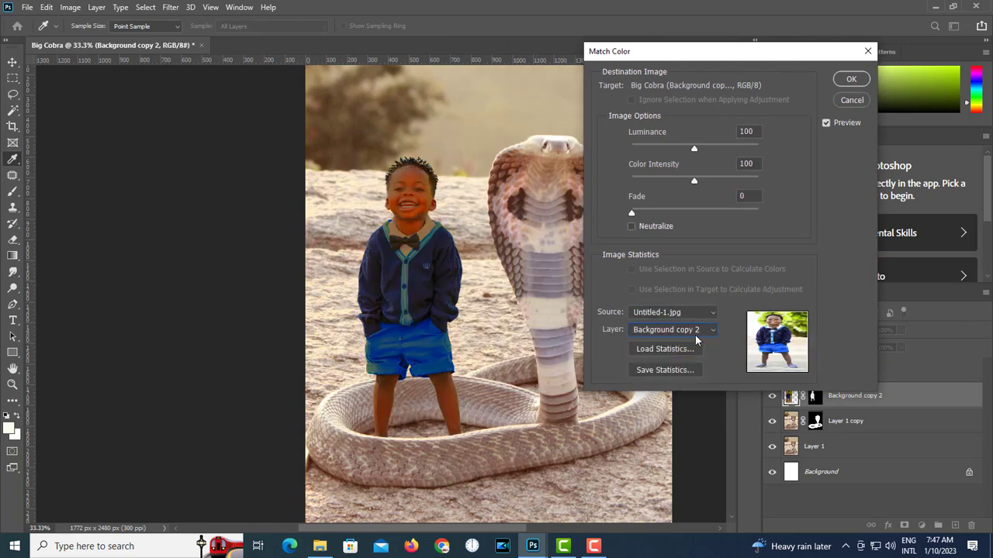
pyautogui.click(702, 331)
pyautogui.click(689, 373)
pyautogui.click(687, 330)
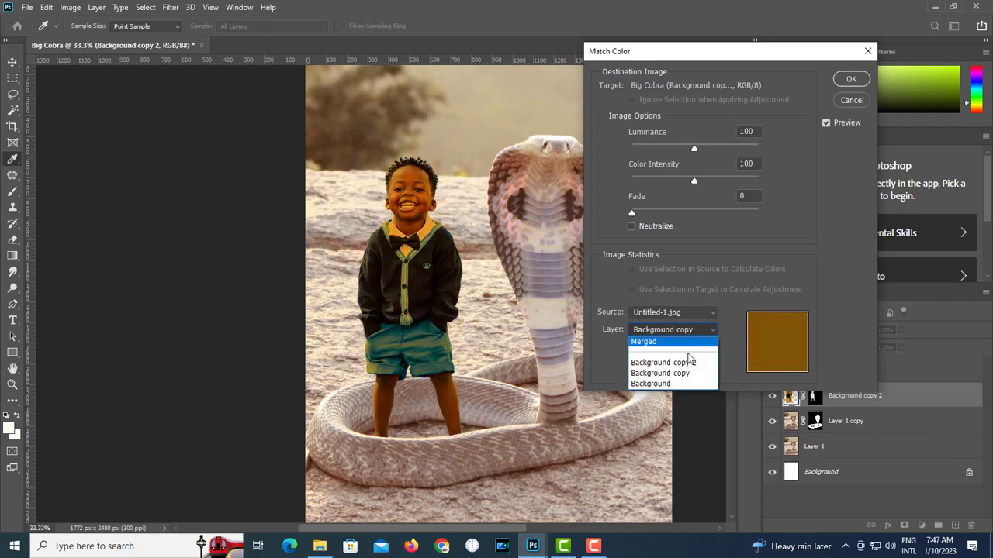
pyautogui.click(685, 383)
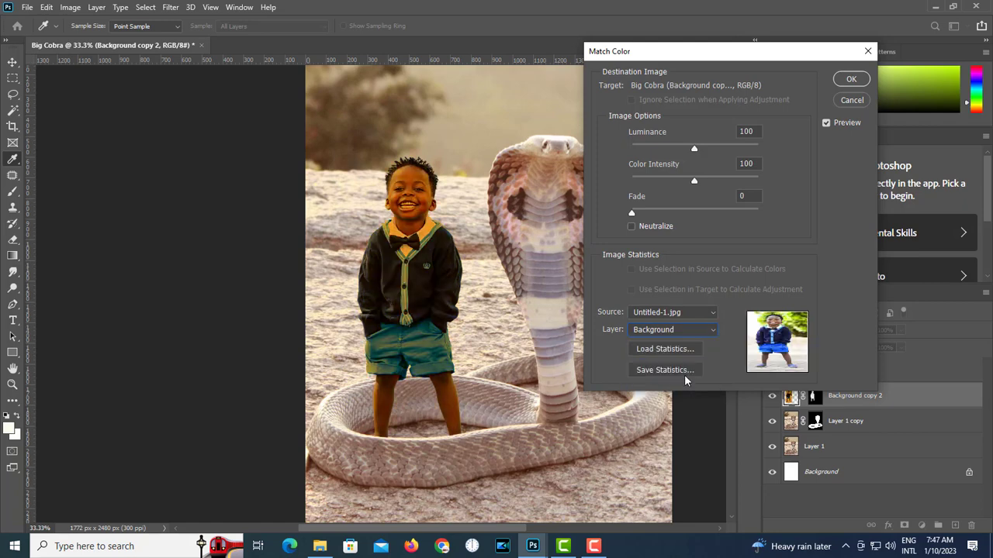
pyautogui.click(697, 329)
pyautogui.click(701, 328)
# - Switch the Match Color source to None and back to Untitled-1.jpg
pyautogui.click(698, 313)
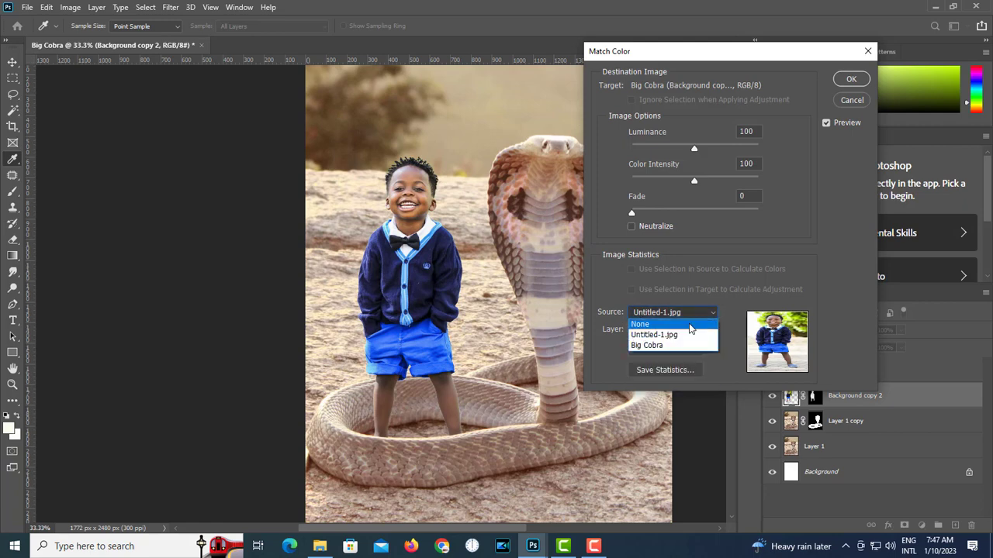
pyautogui.click(689, 324)
pyautogui.click(689, 315)
pyautogui.click(690, 332)
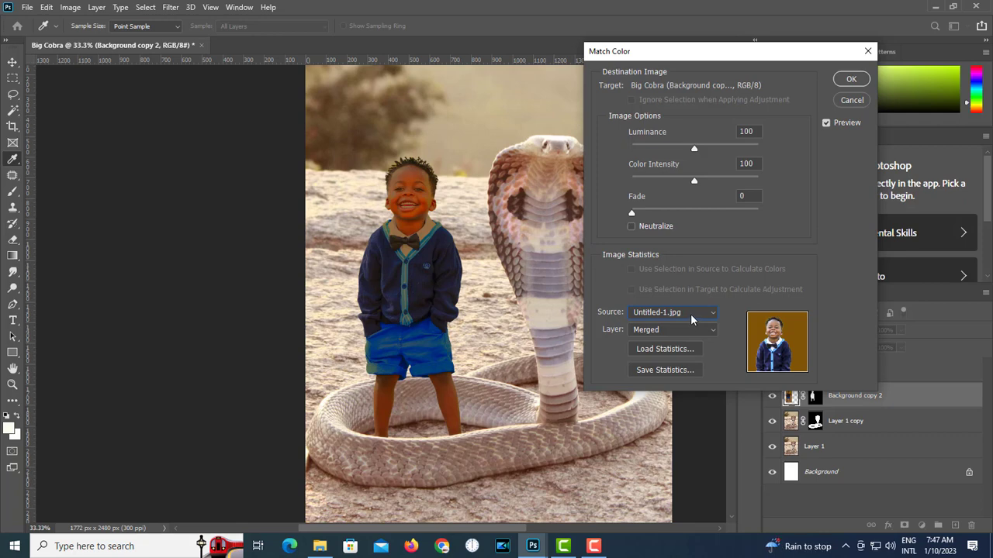
pyautogui.click(692, 315)
pyautogui.click(691, 315)
# - Compare the source layers of Untitled-1.jpg again in Match Color and return the choice to Merged
pyautogui.click(697, 330)
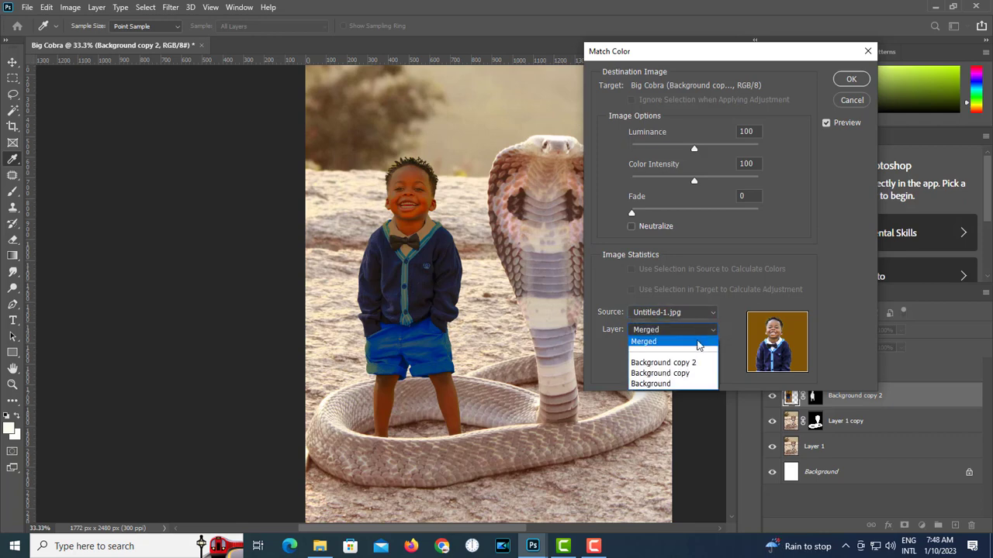
pyautogui.click(695, 364)
pyautogui.click(694, 331)
pyautogui.click(691, 373)
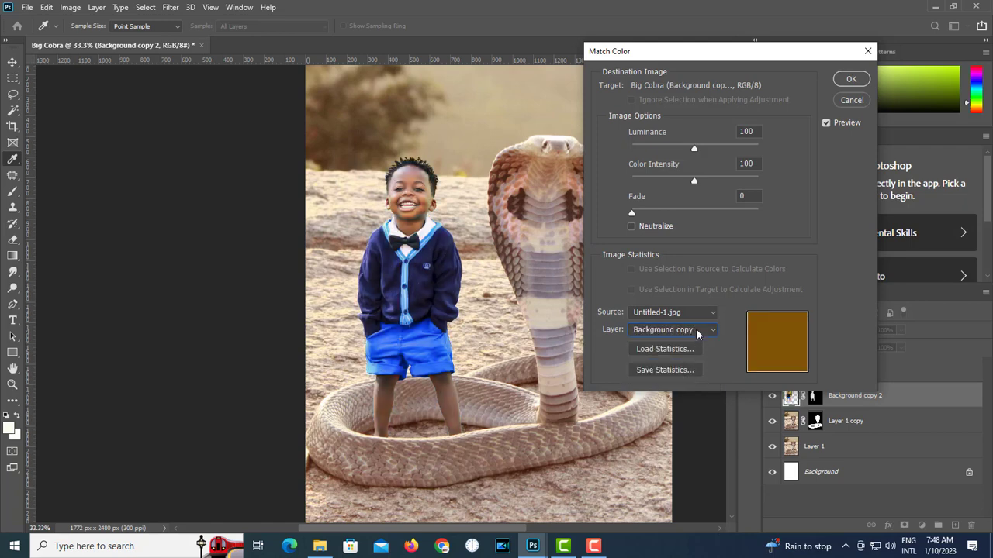
pyautogui.click(697, 334)
pyautogui.click(687, 384)
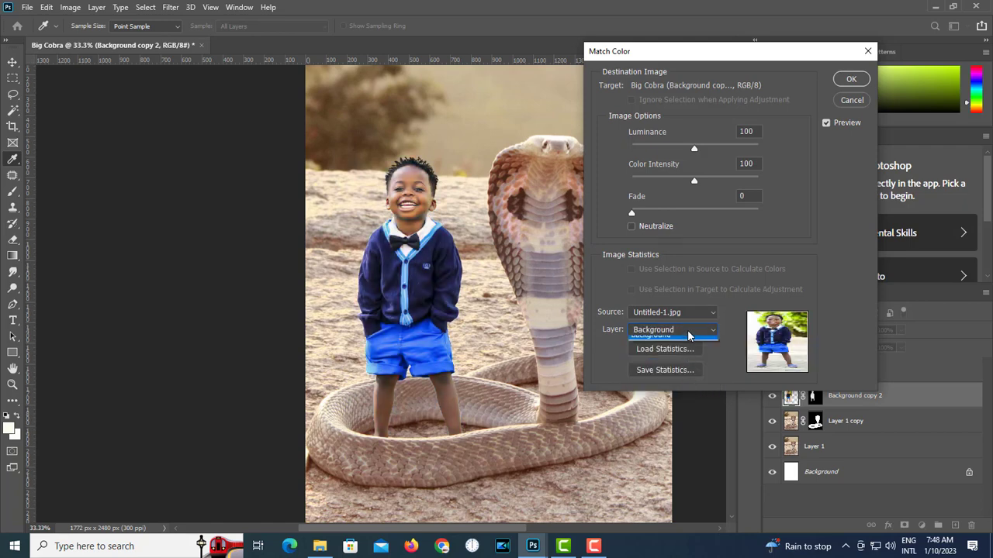
pyautogui.click(687, 330)
pyautogui.click(684, 341)
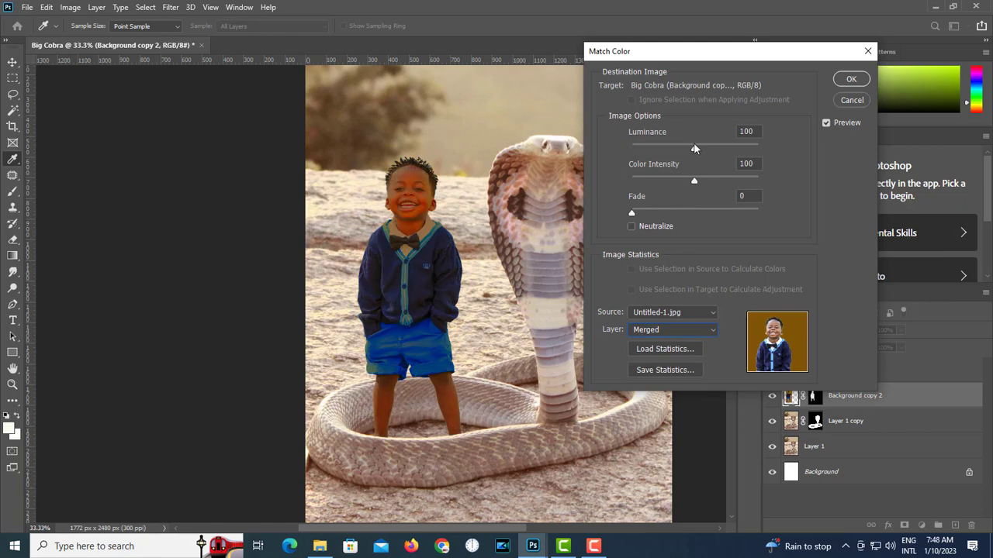
# - Try Match Color with luminance 200, colour intensity 7 and a stronger fade, and cancel the adjustment
pyautogui.moveTo(693, 182); pyautogui.dragTo(635, 181)
pyautogui.moveTo(650, 149); pyautogui.dragTo(768, 166)
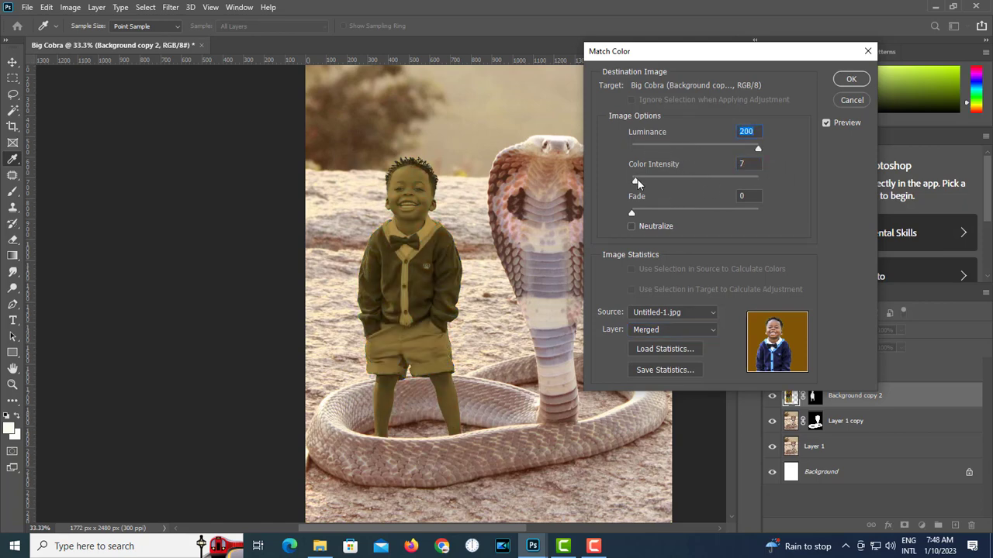
pyautogui.moveTo(627, 212); pyautogui.dragTo(733, 211)
pyautogui.click(847, 100)
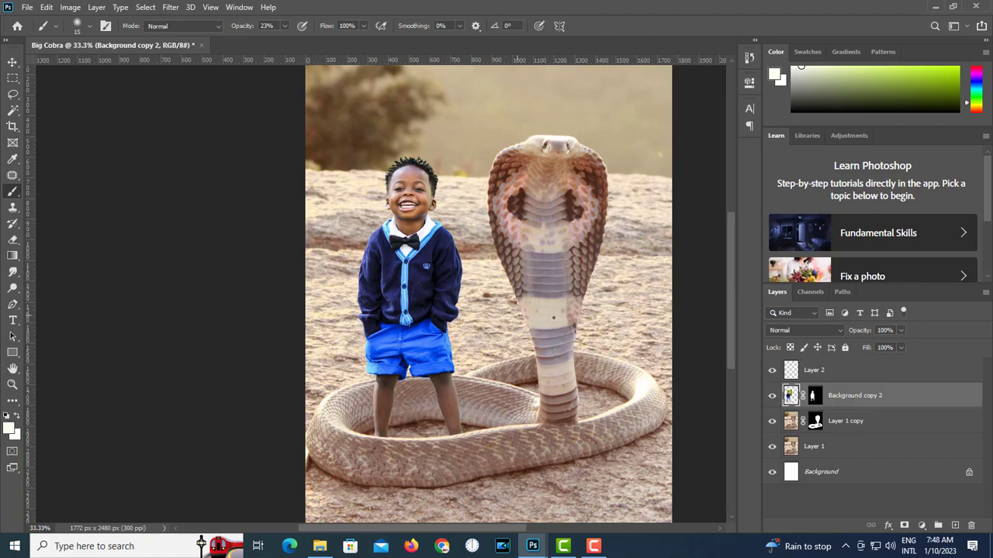
# - Add a Photo Filter adjustment layer directly above Background copy 2
pyautogui.click(889, 526)
pyautogui.click(891, 528)
pyautogui.click(921, 526)
pyautogui.click(944, 439)
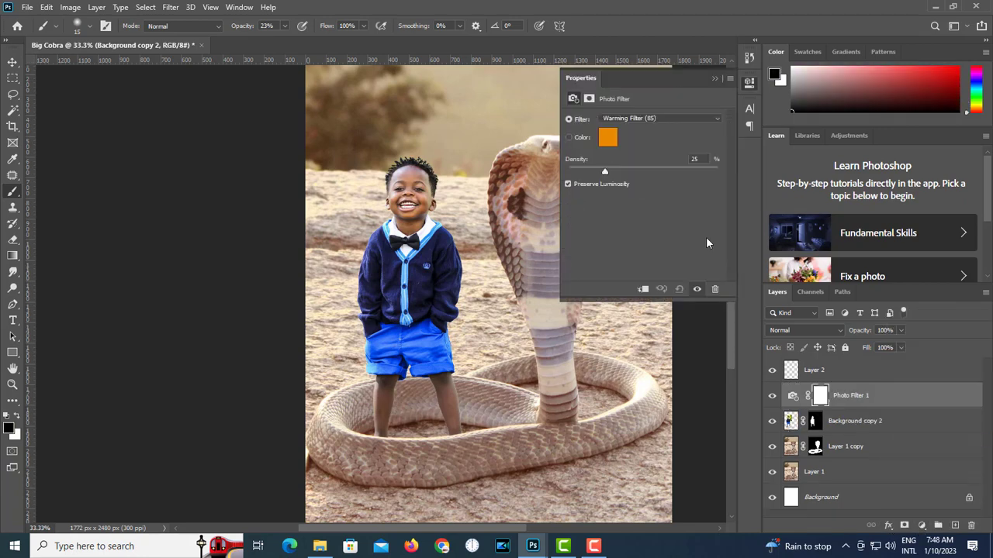
# - Set the photo filter's colour to the sandy tan d7a967 and raise its density to about 86%
pyautogui.click(607, 137)
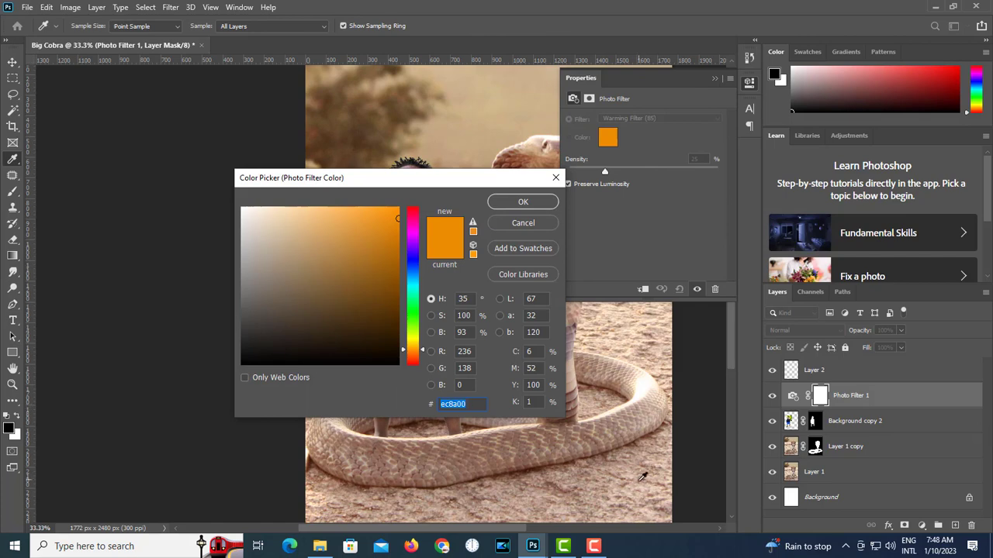
pyautogui.write('ffffff')
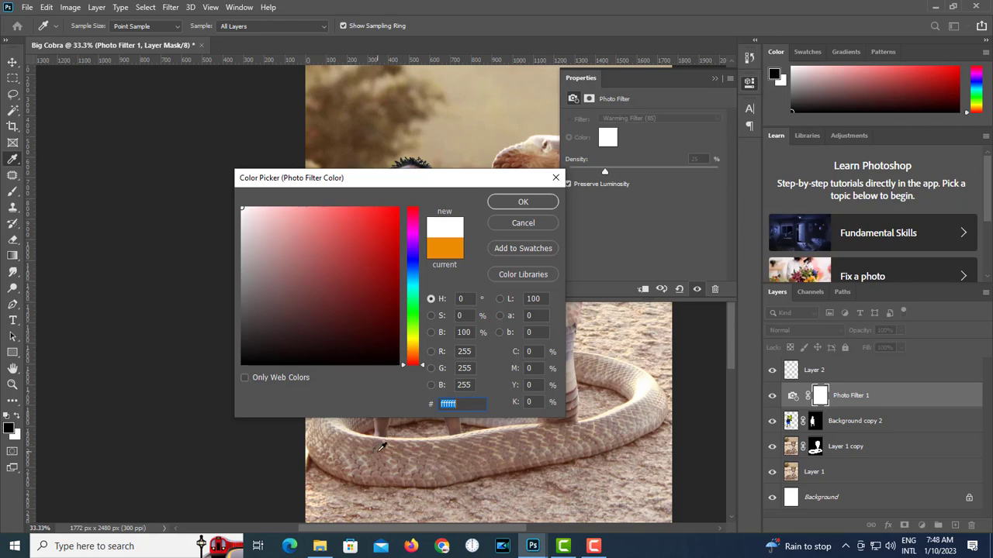
pyautogui.moveTo(412, 340); pyautogui.dragTo(415, 350)
pyautogui.click(343, 213)
pyautogui.click(323, 231)
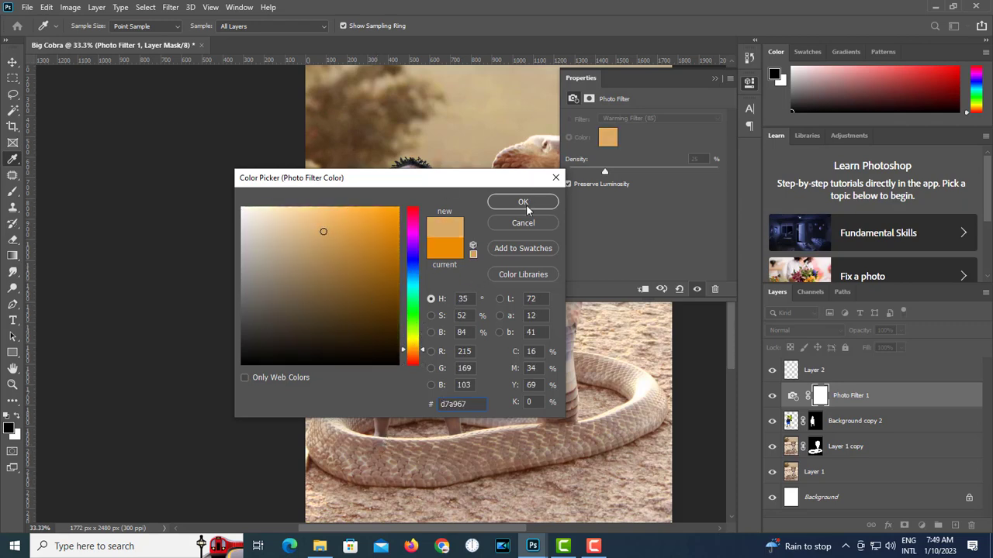
pyautogui.click(525, 203)
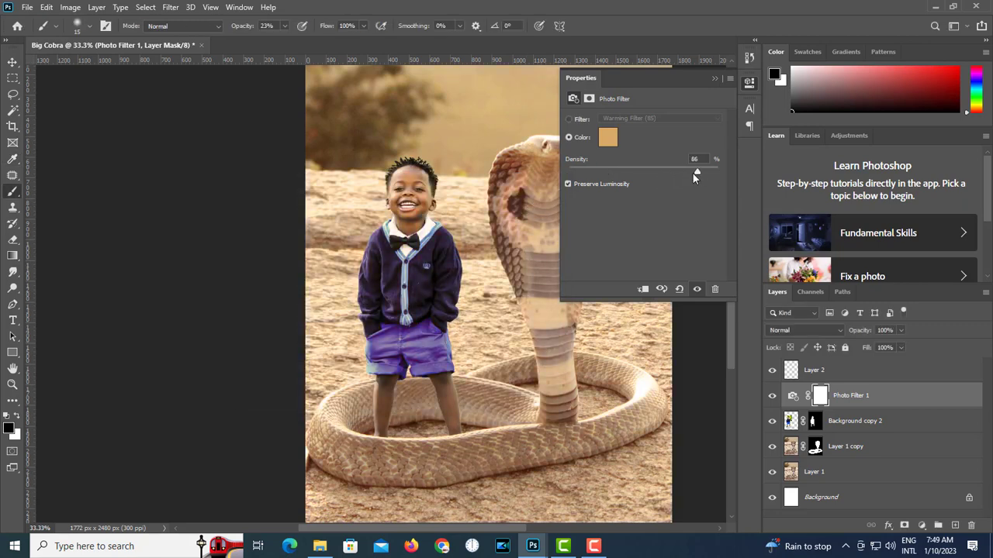
pyautogui.moveTo(698, 174); pyautogui.dragTo(701, 171)
# - Clip the Photo Filter 1 layer to Background copy 2 and lower its density to 24%
pyautogui.rightClick(840, 398)
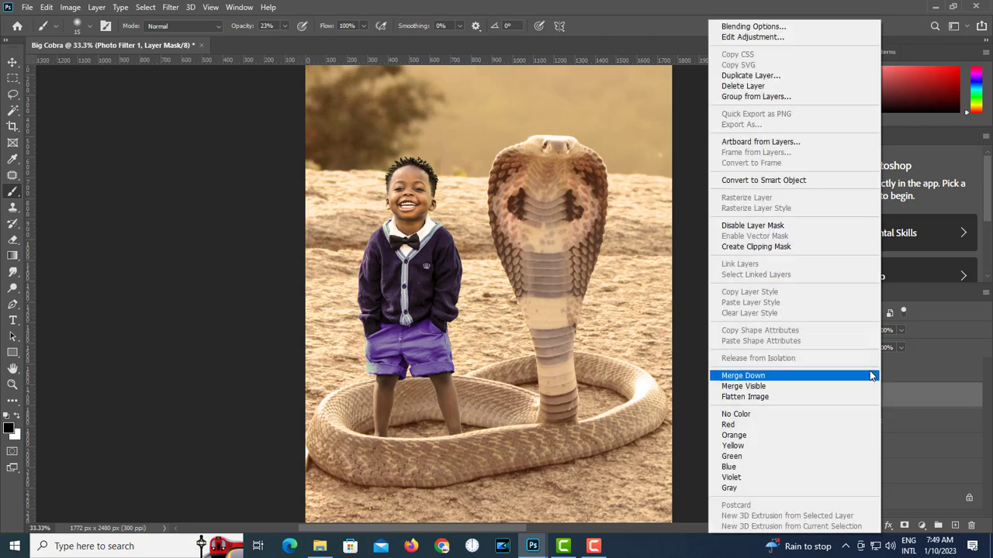
pyautogui.click(802, 245)
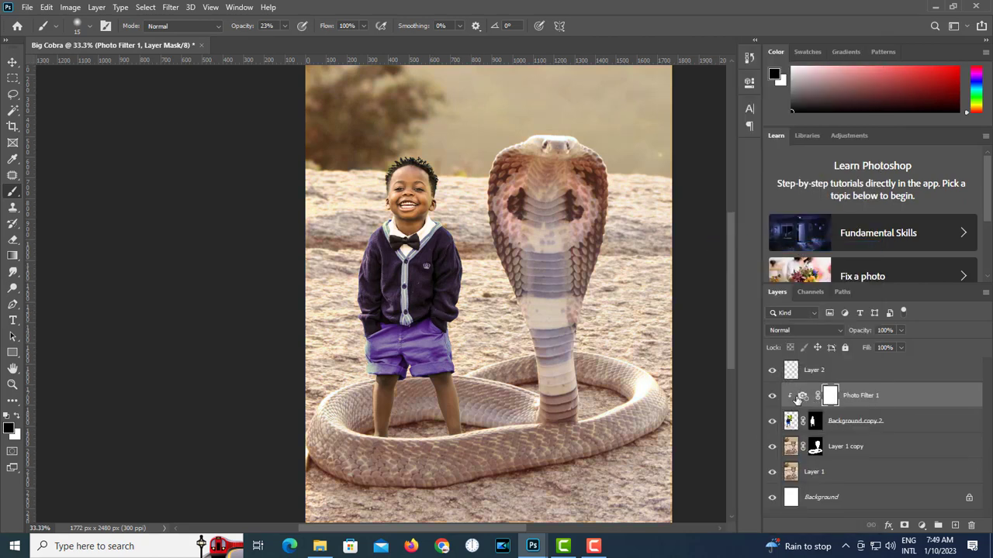
pyautogui.doubleClick(802, 397)
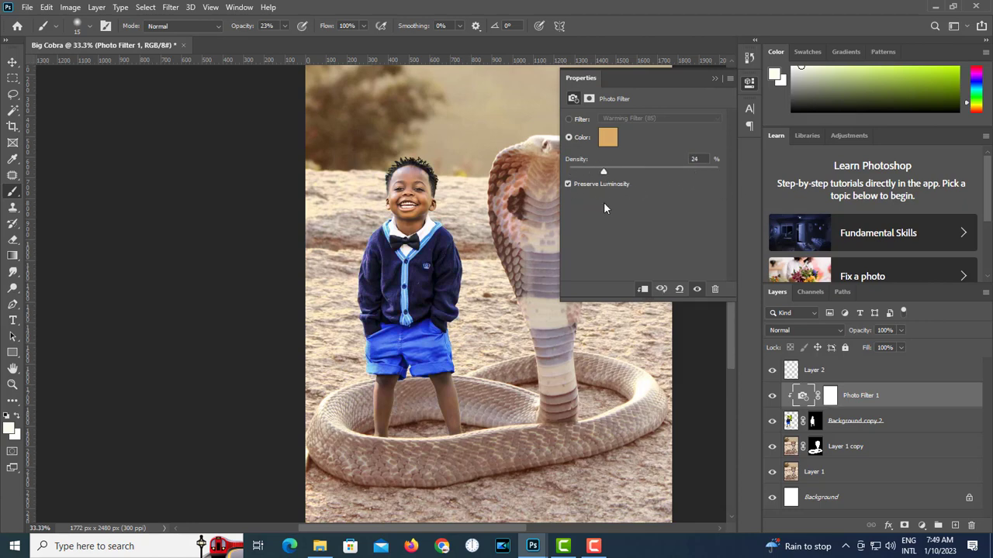
pyautogui.click(714, 79)
# - With Layer 1 active, load the cobra mask of Layer 1 copy as a selection and expand it by 5 pixels
pyautogui.moveTo(498, 461); pyautogui.dragTo(492, 423)
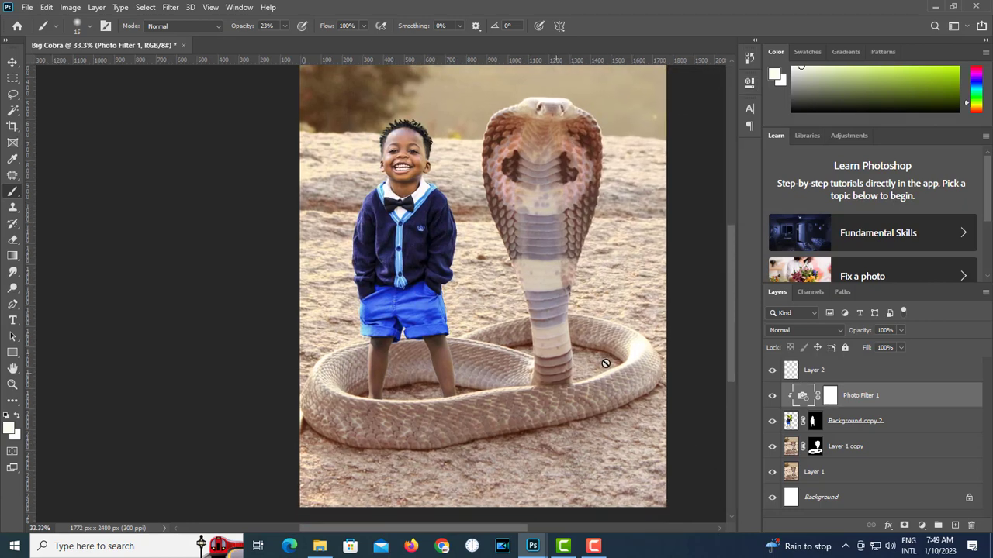
pyautogui.click(810, 478)
pyautogui.keyDown('ctrl'); pyautogui.click(816, 452); pyautogui.keyUp('ctrl')
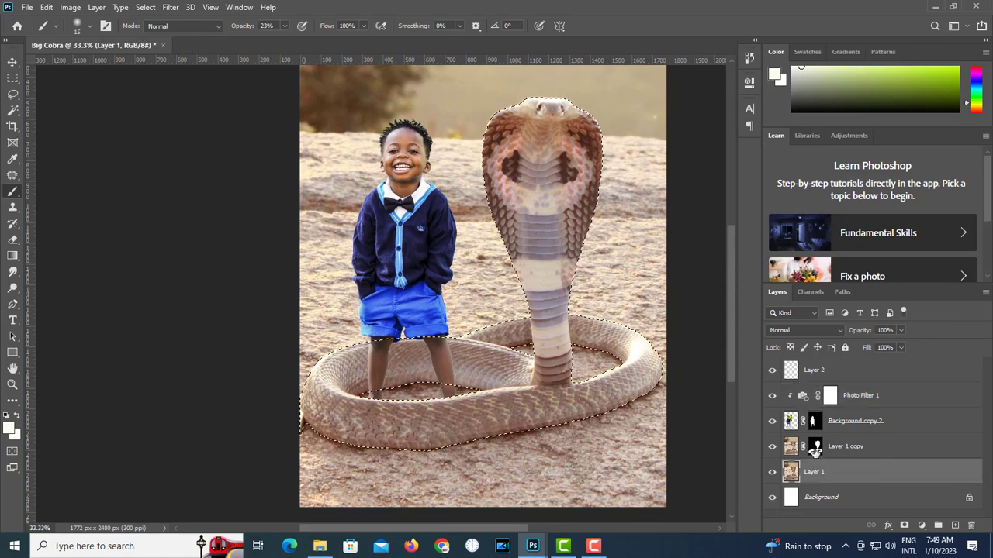
pyautogui.click(145, 7)
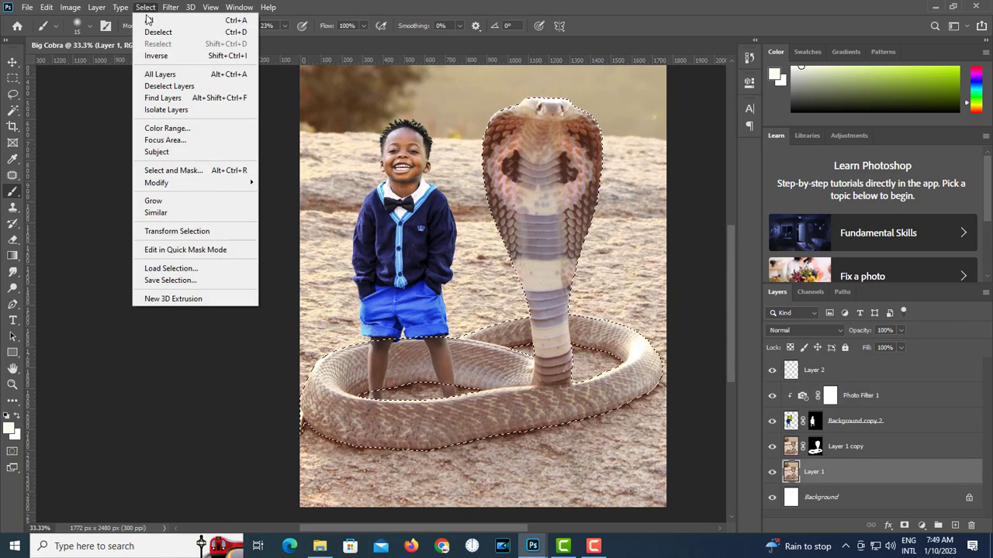
pyautogui.moveTo(171, 182)
pyautogui.click(276, 206)
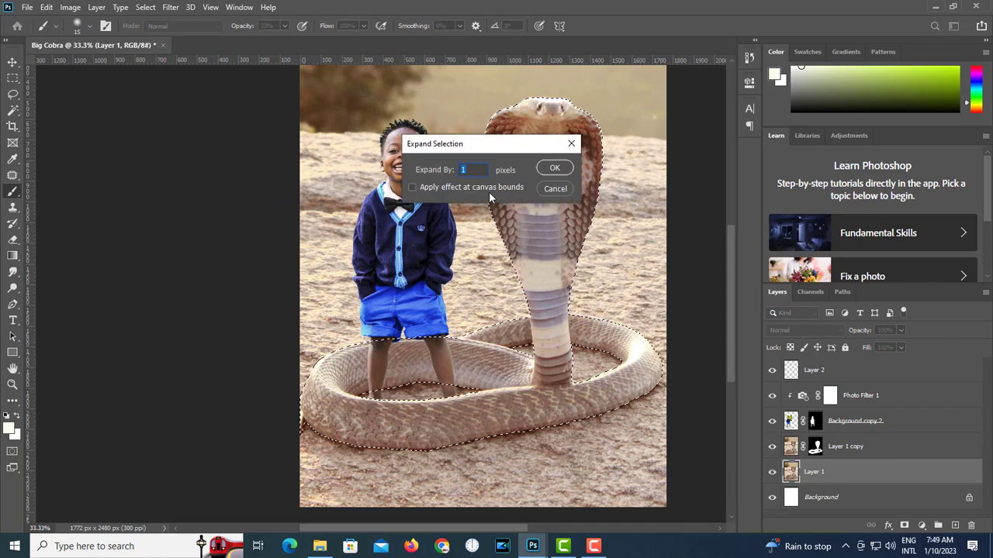
pyautogui.write('5')
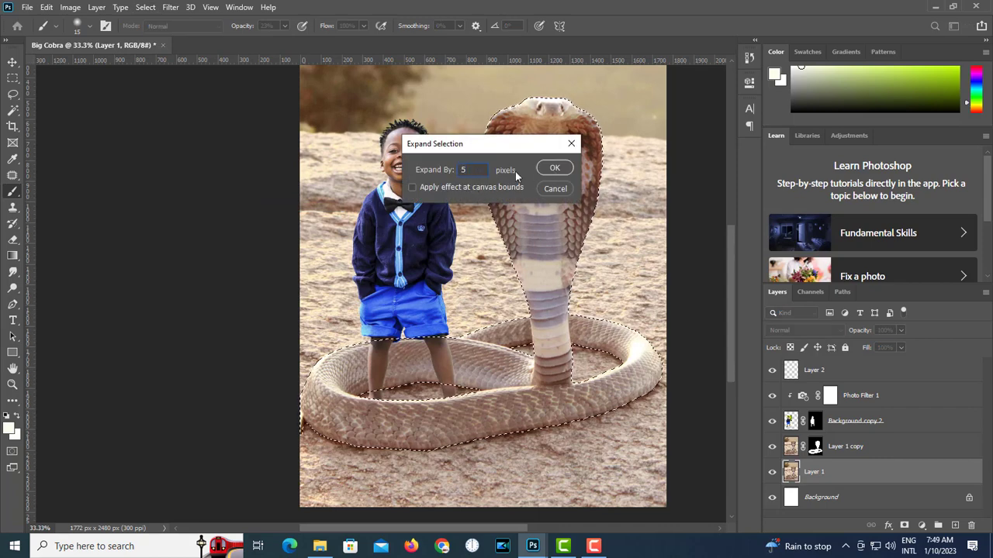
pyautogui.click(554, 168)
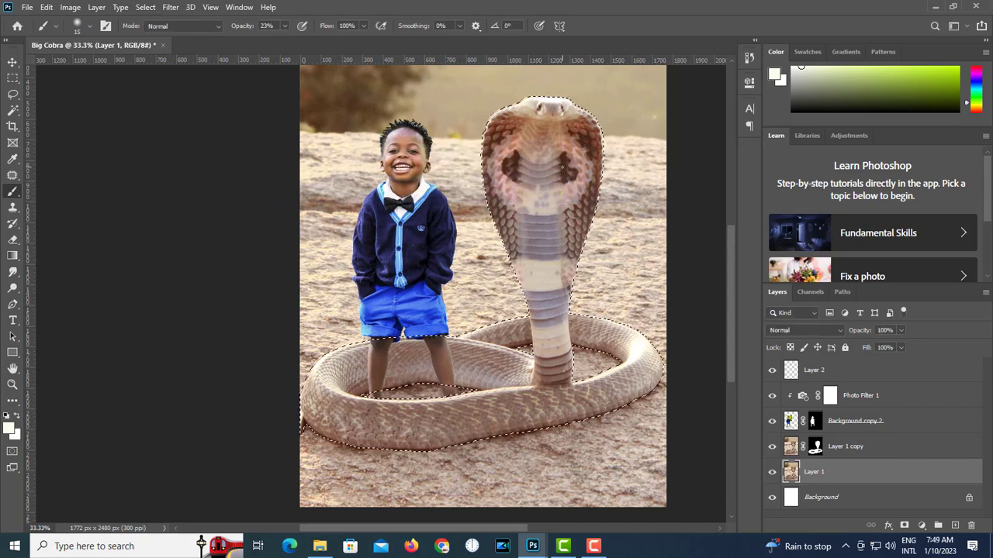
# - Expand the cobra selection by another 10 pixels
pyautogui.click(145, 7)
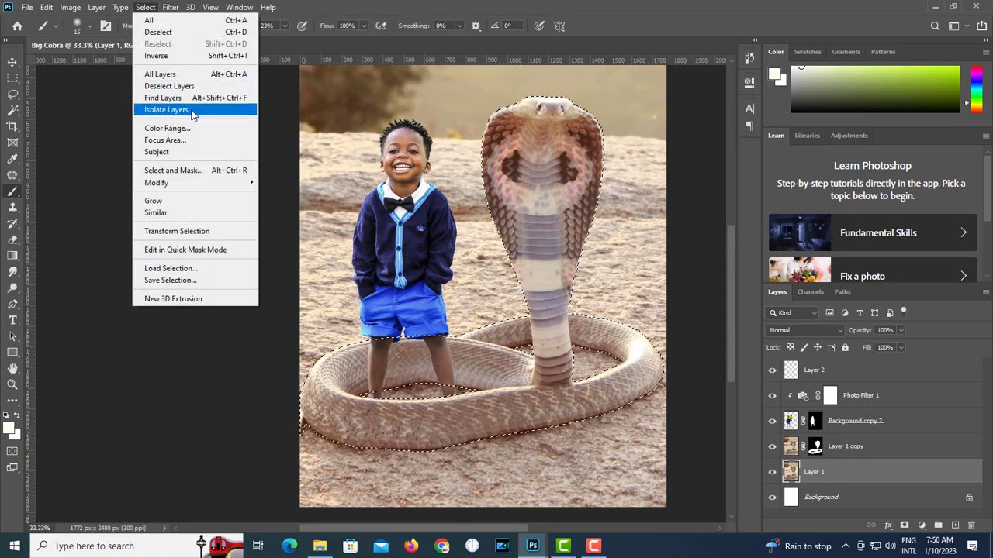
pyautogui.moveTo(232, 184)
pyautogui.click(279, 206)
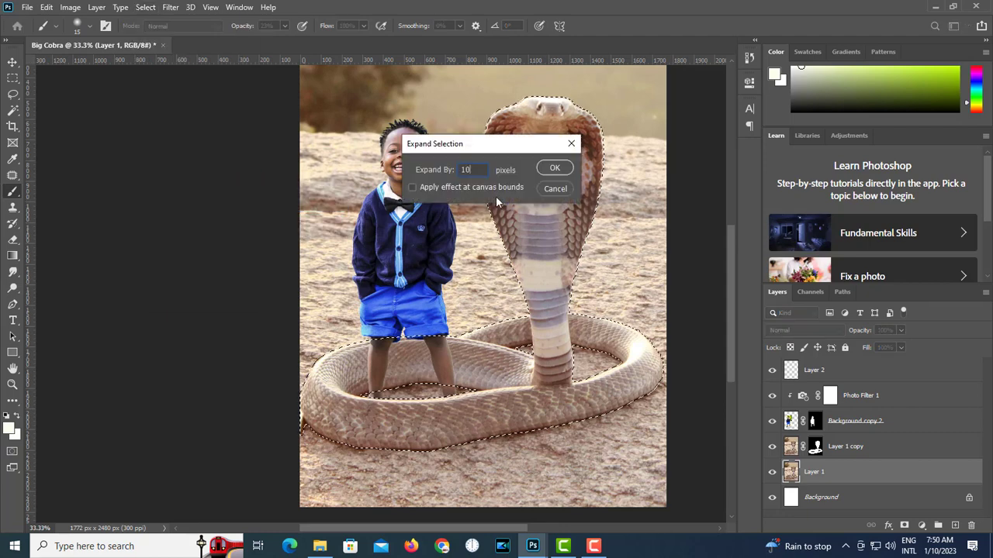
pyautogui.click(549, 167)
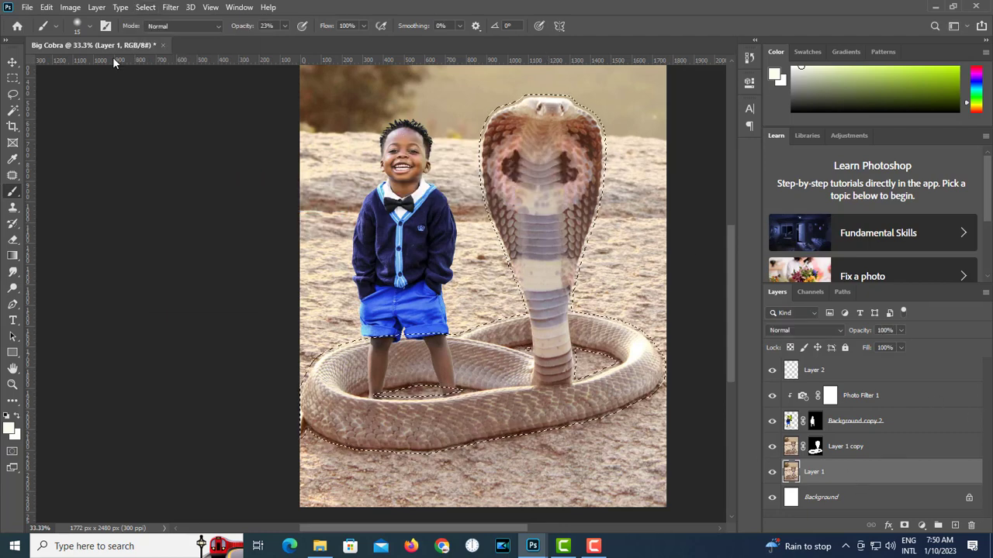
# - Content-aware fill the cobra selection from Layer 1 onto a new layer, deselect, and delete the new fill layer
pyautogui.click(47, 7)
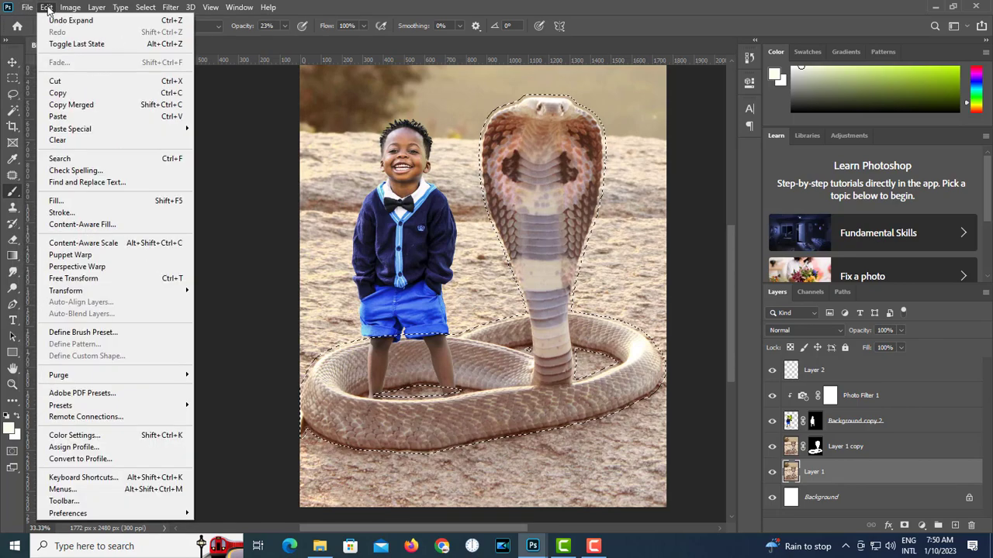
pyautogui.click(115, 225)
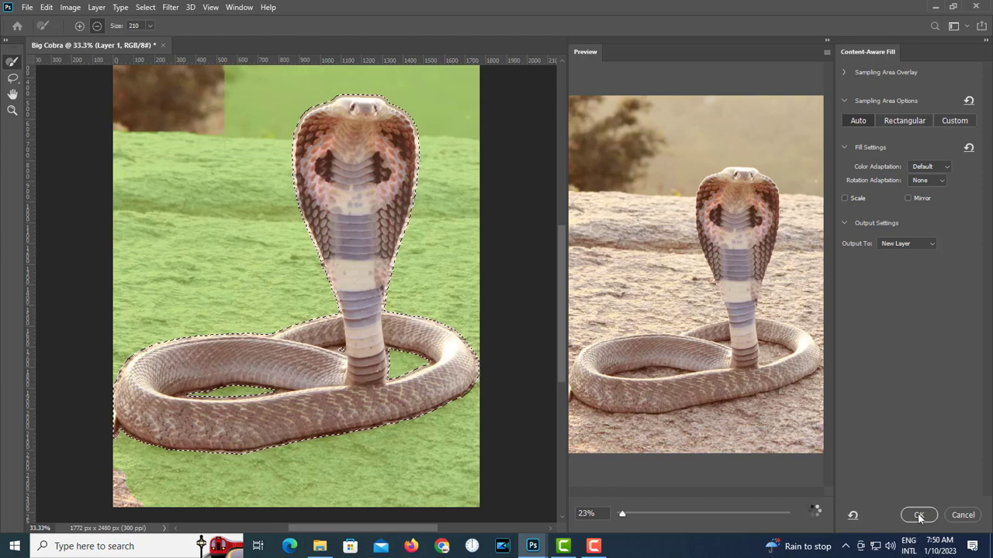
pyautogui.click(919, 516)
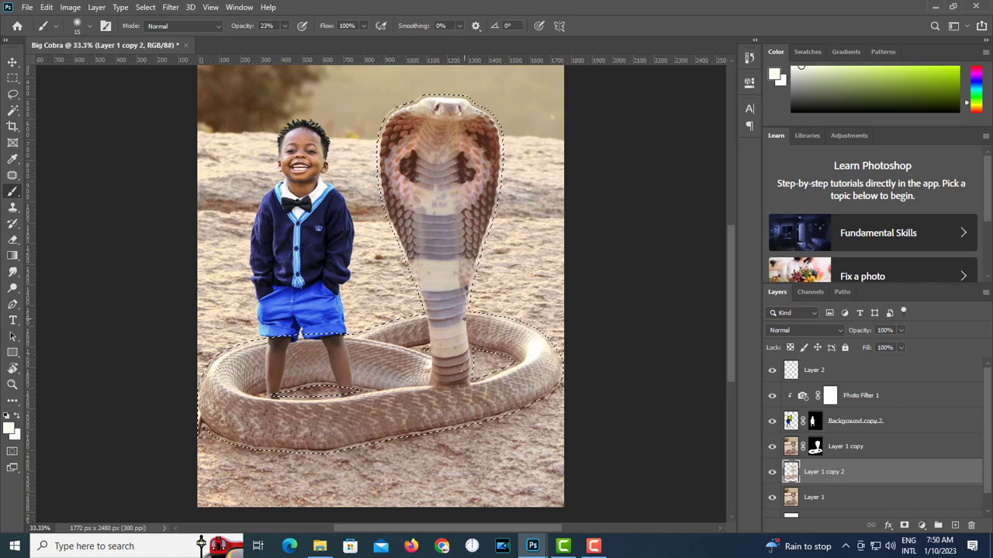
pyautogui.hotkey('ctrl', 'd')
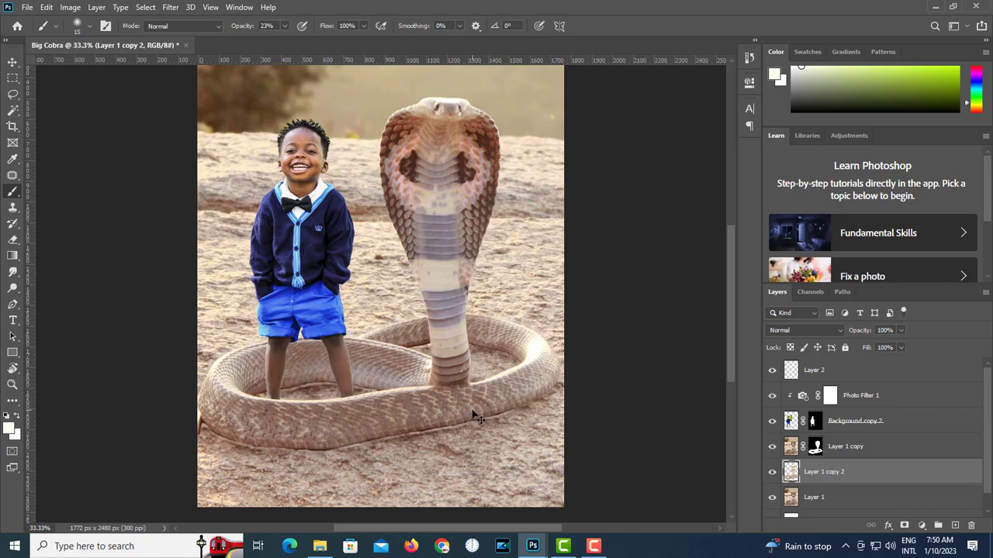
pyautogui.press('Delete')
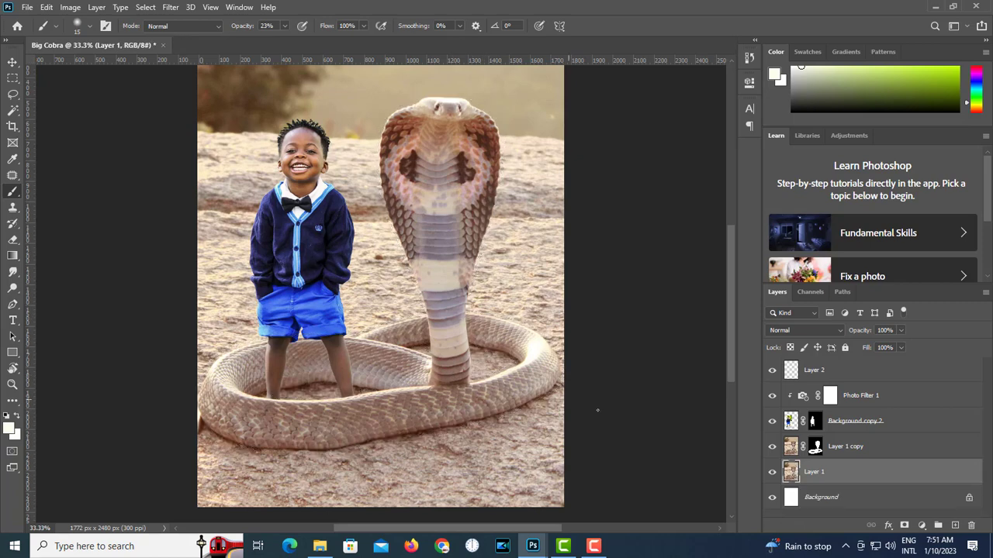
# - Duplicate Layer 1, load the cobra mask as a selection on the copy, and expand the selection outward
pyautogui.hotkey('ctrl', 'z')
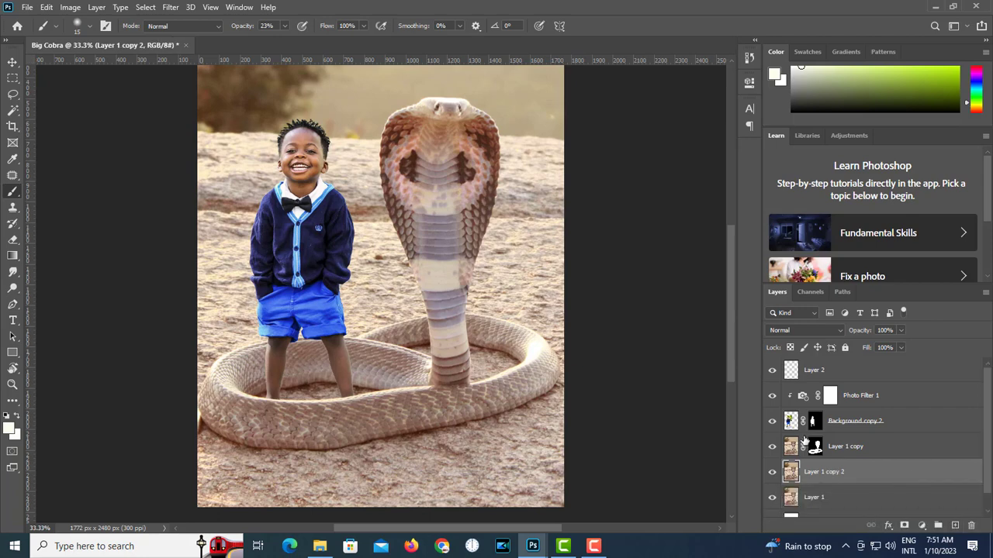
pyautogui.hotkey('ctrl', 'z')
pyautogui.click(145, 7)
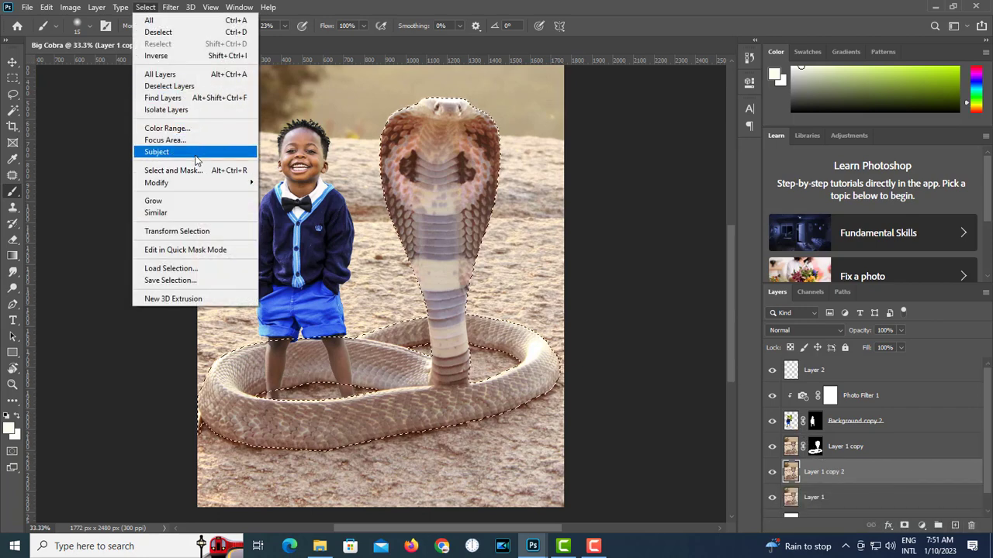
pyautogui.moveTo(252, 189)
pyautogui.click(282, 205)
pyautogui.click(555, 166)
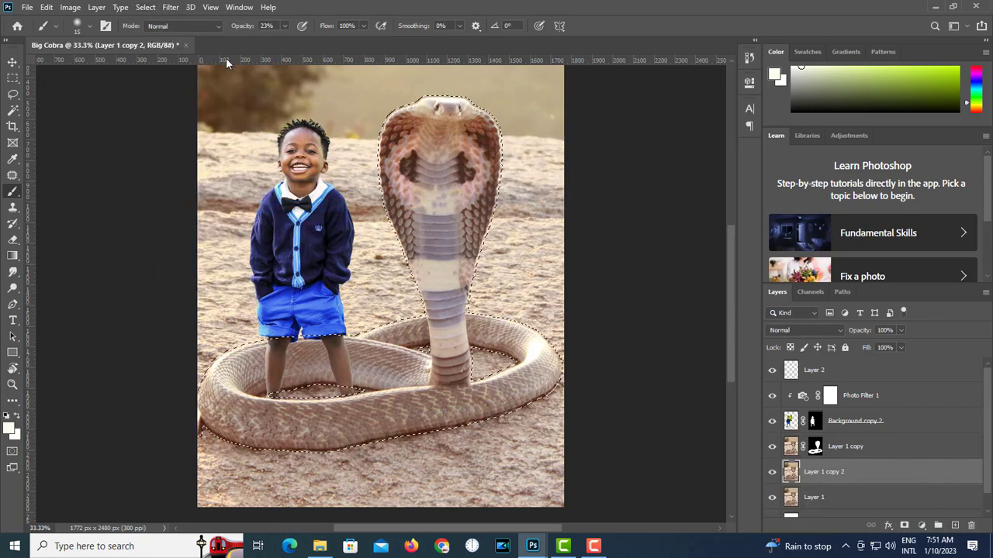
# - Content-aware fill the cobra selection onto a new layer and merge it with the duplicate, Layer 1 copy 2
pyautogui.click(47, 7)
pyautogui.click(100, 226)
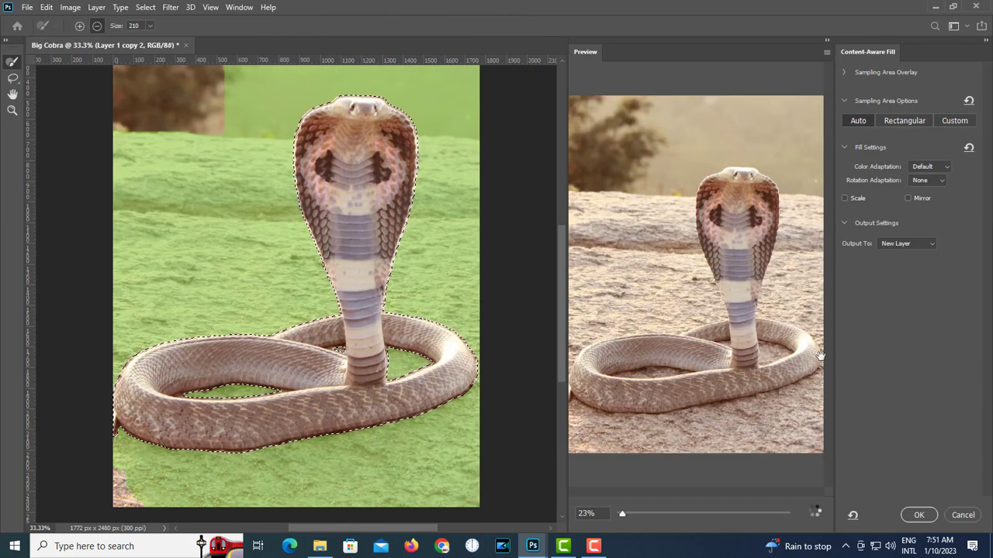
pyautogui.click(919, 514)
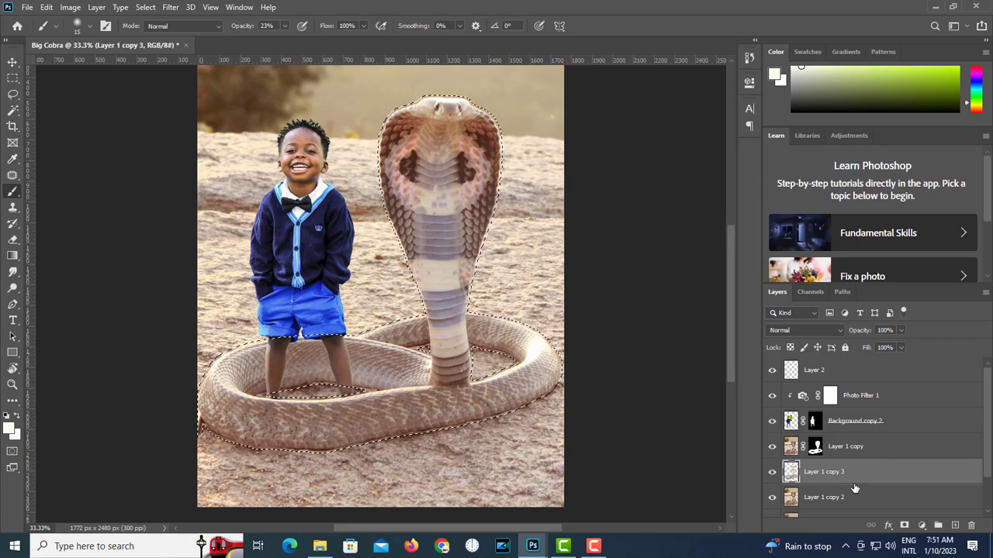
pyautogui.keyDown('shift'); pyautogui.click(851, 498); pyautogui.keyUp('shift')
pyautogui.rightClick(877, 498)
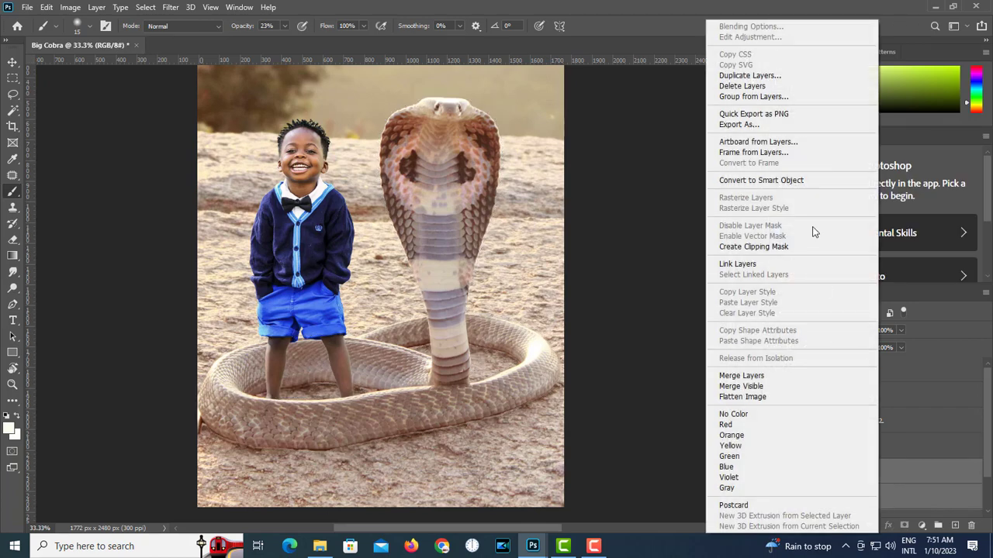
pyautogui.click(786, 381)
# - Add a layer mask to Layer 1 copy 3, lasso the foreground ground around the coils, fill it with black and deselect
pyautogui.moveTo(490, 420); pyautogui.dragTo(483, 387)
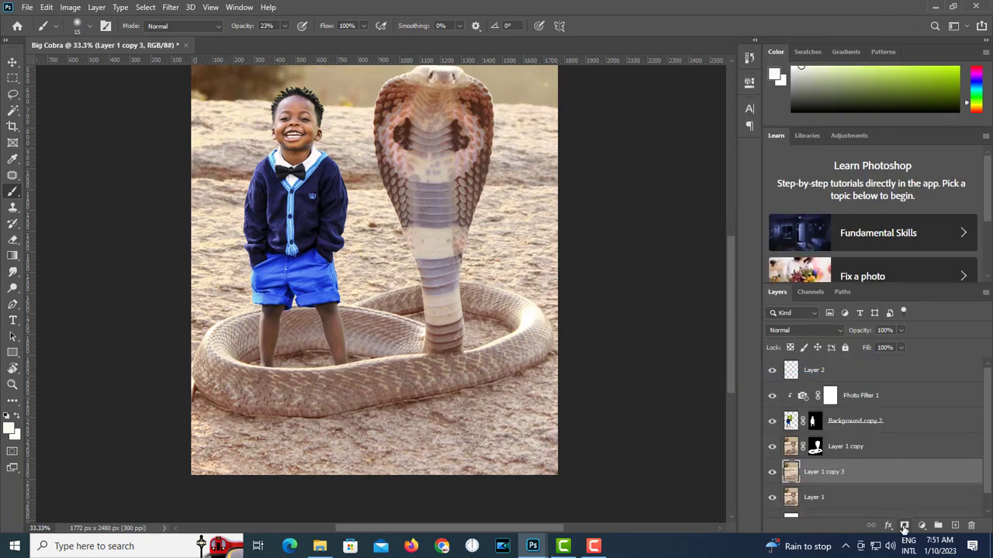
pyautogui.click(904, 526)
pyautogui.click(12, 94)
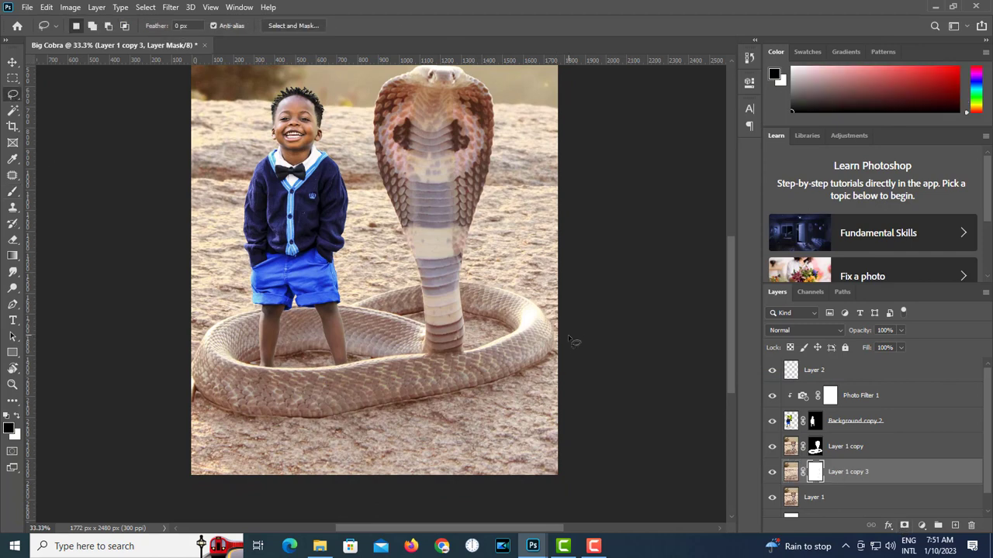
pyautogui.moveTo(478, 308); pyautogui.dragTo(386, 313)
pyautogui.moveTo(185, 411); pyautogui.dragTo(603, 520)
pyautogui.moveTo(572, 359); pyautogui.dragTo(544, 339)
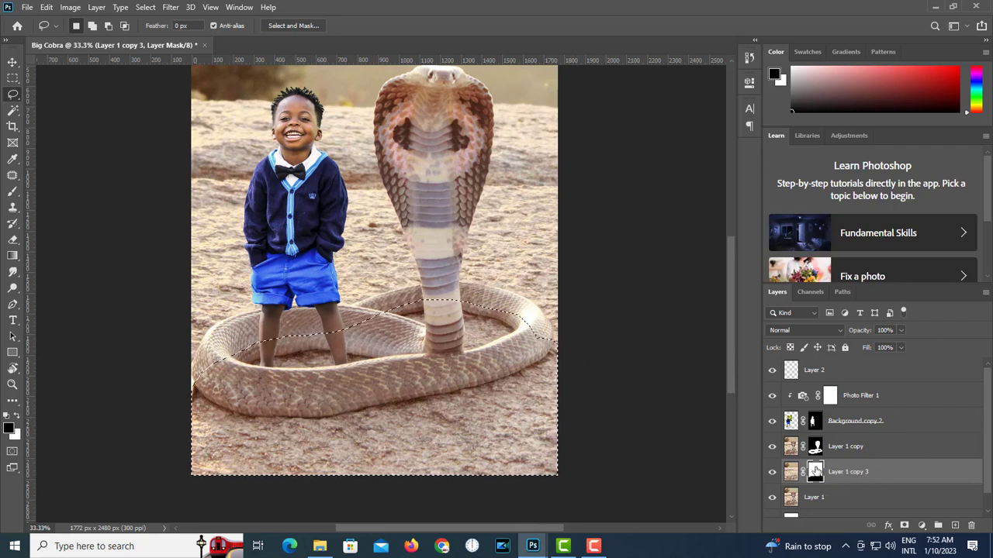
pyautogui.hotkey('ctrl', 'd')
# - Apply a Gaussian Blur with a 9.6-pixel radius to the image of Layer 1 copy 3
pyautogui.click(792, 472)
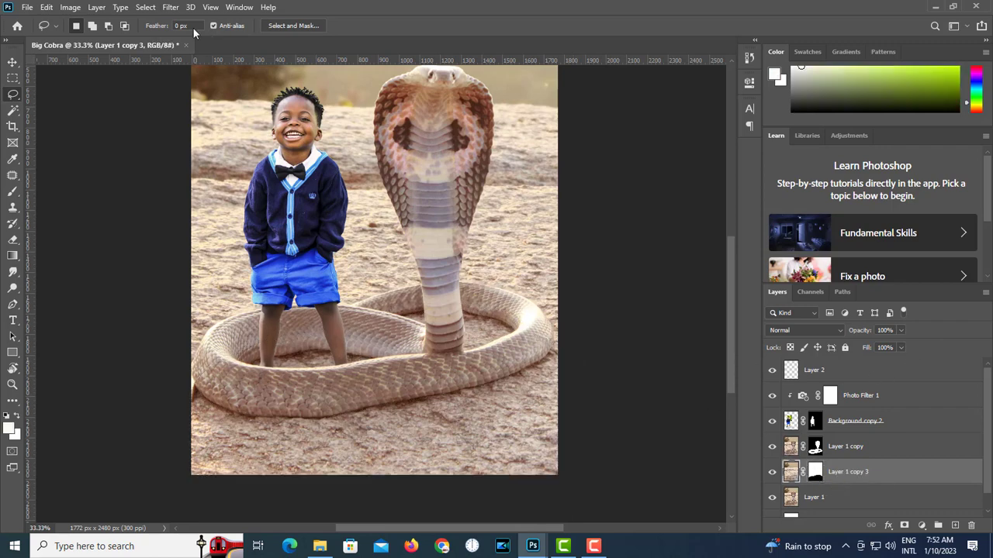
pyautogui.click(170, 7)
pyautogui.moveTo(233, 149)
pyautogui.click(354, 194)
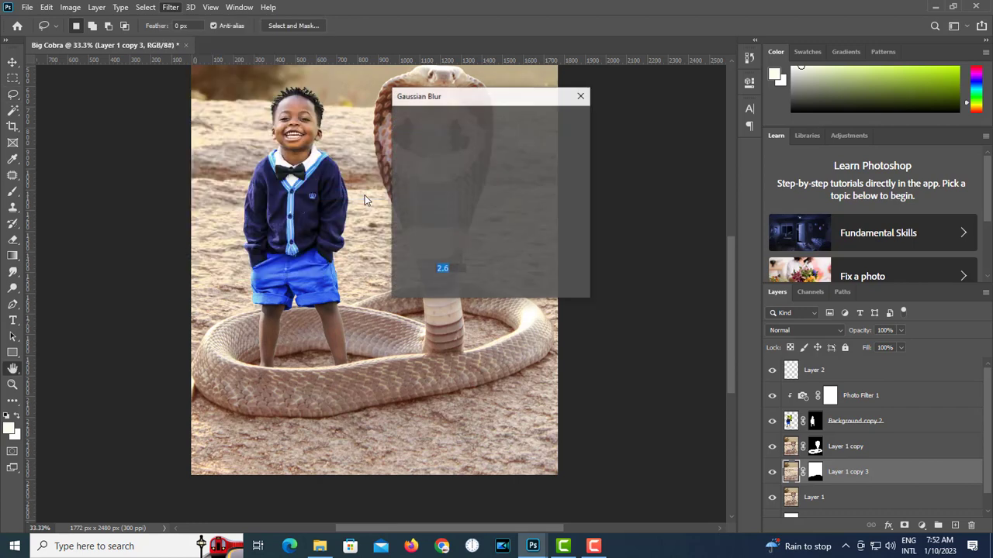
pyautogui.moveTo(448, 286)
pyautogui.mouseDown()
pyautogui.moveTo(455, 292)
pyautogui.moveTo(445, 289)
pyautogui.mouseUp()
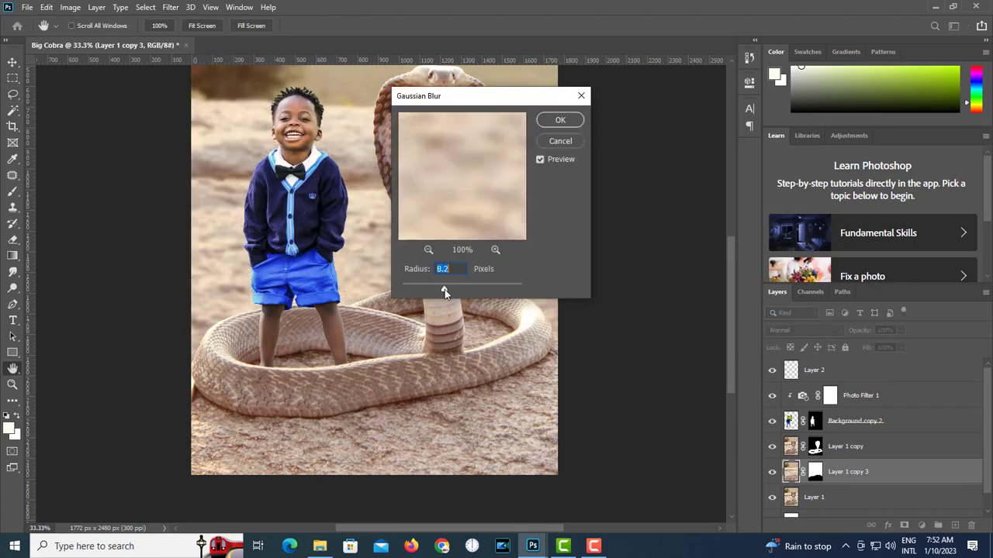
pyautogui.moveTo(442, 98); pyautogui.dragTo(636, 144)
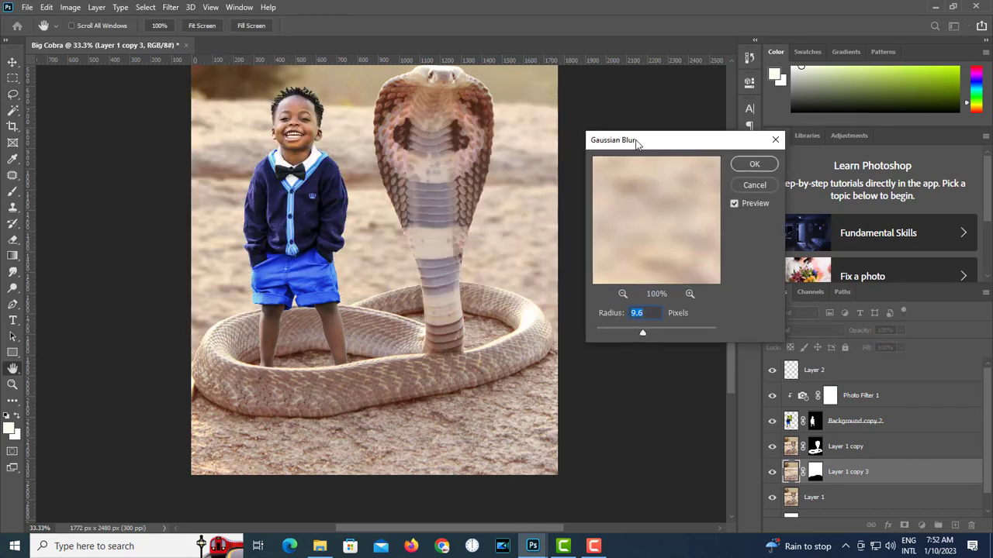
pyautogui.click(754, 165)
# - Add a gradient fill layer directly above Layer 2
pyautogui.press('l')
pyautogui.hotkey('ctrl', '-')
pyautogui.hotkey('ctrl', '-')
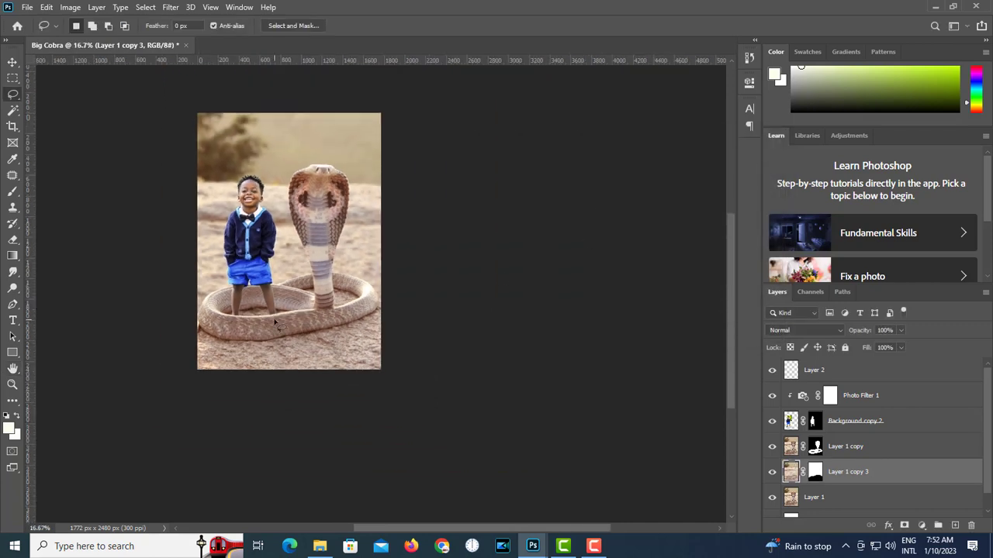
pyautogui.click(879, 376)
pyautogui.click(923, 526)
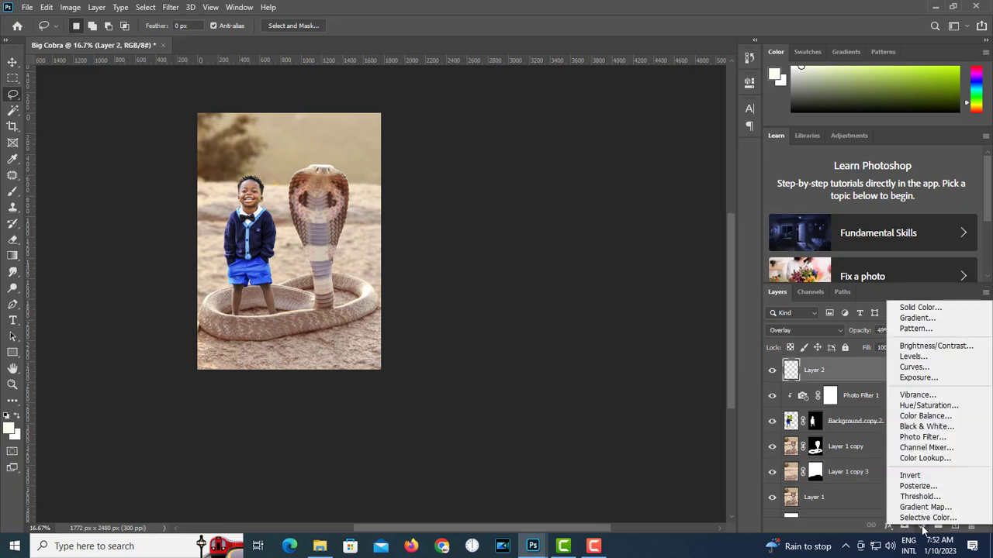
pyautogui.click(917, 318)
# - Set the gradient's starting colour stop to black 000000, keeping the fade to transparent, and accept the edited gradient
pyautogui.click(485, 137)
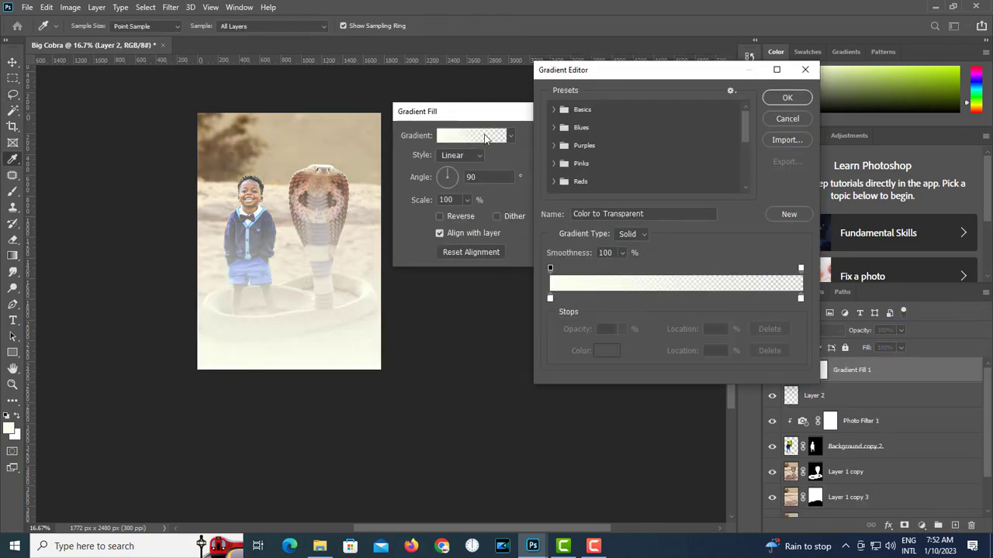
pyautogui.click(551, 297)
pyautogui.click(607, 351)
pyautogui.write('000000')
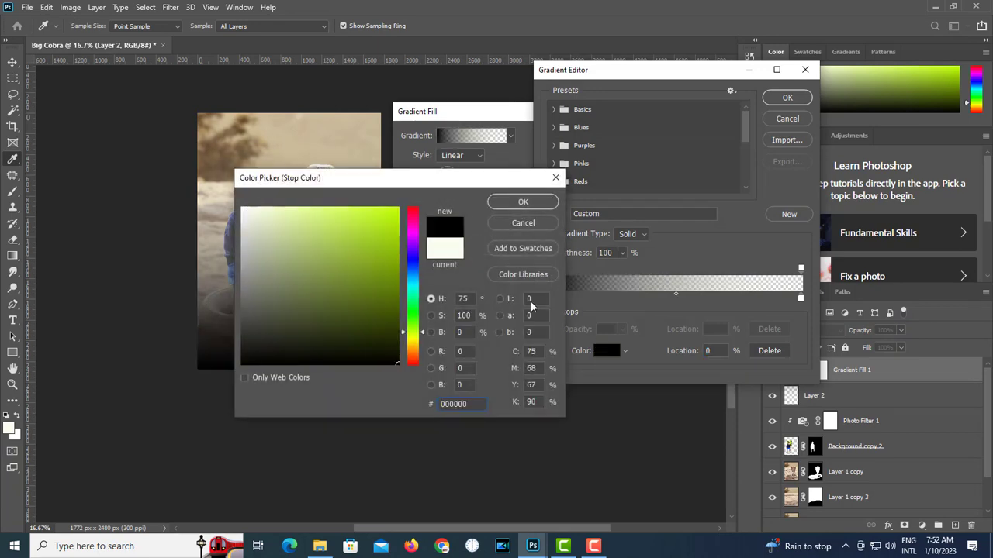
pyautogui.press('Return')
pyautogui.click(787, 97)
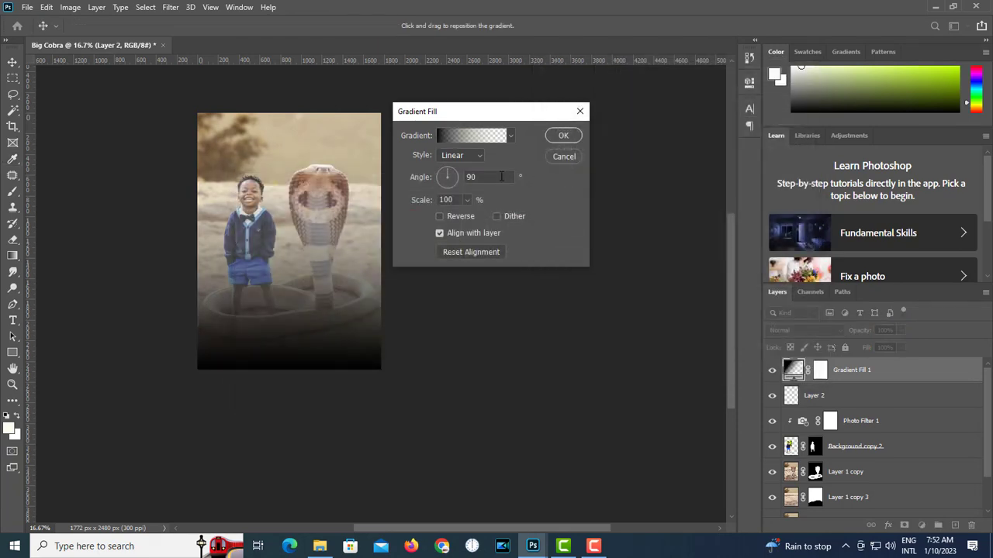
# - Make the gradient fill radial and reversed, enlarge its scale so the dark edges move outward, and accept it
pyautogui.click(472, 155)
pyautogui.click(464, 169)
pyautogui.click(440, 216)
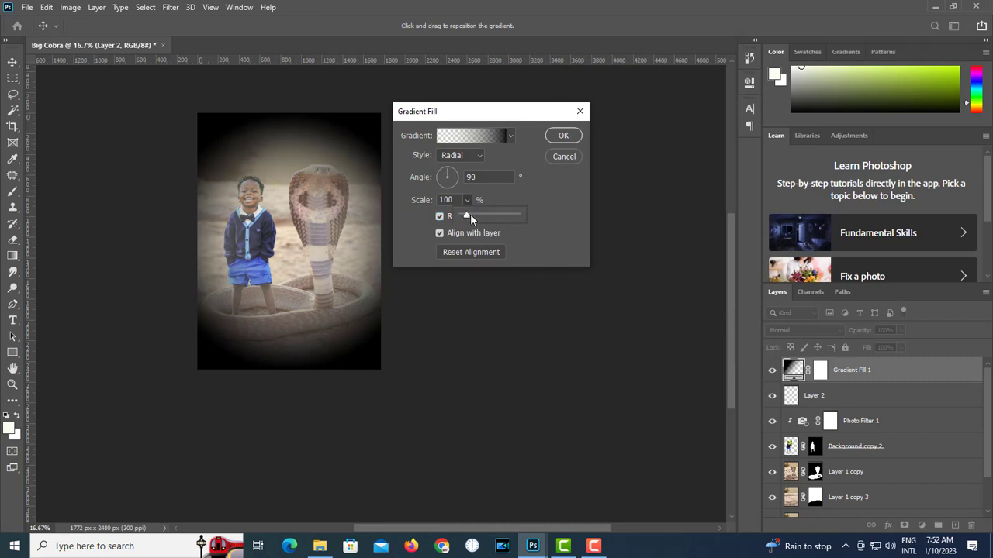
pyautogui.moveTo(471, 217)
pyautogui.mouseDown()
pyautogui.moveTo(488, 218)
pyautogui.moveTo(476, 220)
pyautogui.mouseUp()
pyautogui.click(564, 135)
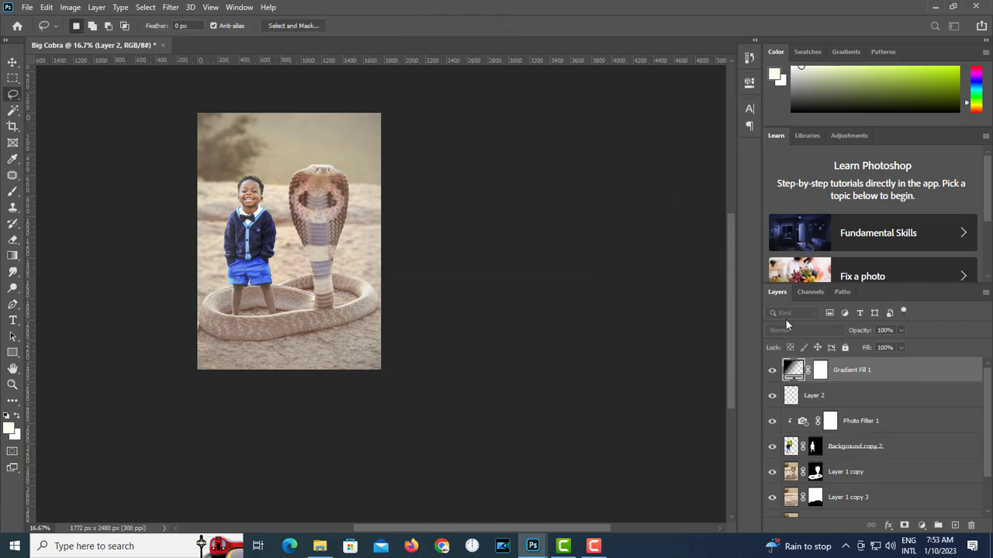
# - Set the blend mode of the Gradient Fill 1 layer to Color Burn
pyautogui.click(787, 331)
pyautogui.click(797, 280)
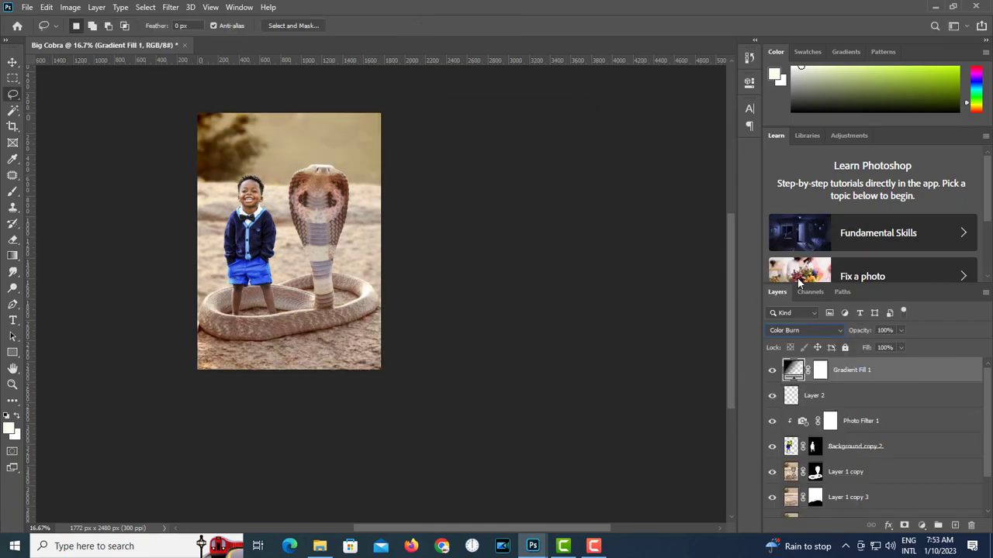
pyautogui.hotkey('ctrl', '+')
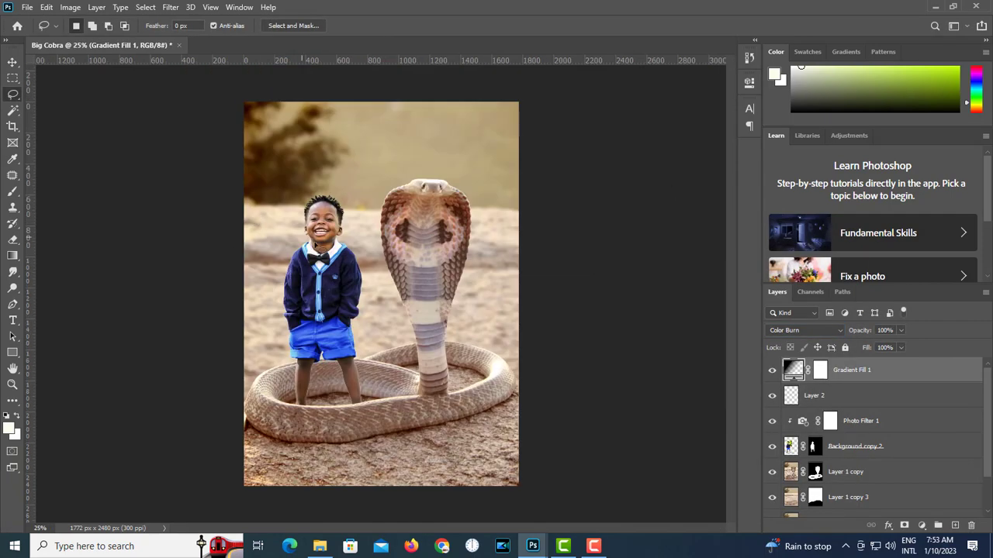
# - Open a Hue/Saturation adjustment on the image of Background copy 2 and shift the Greens hue to +75
pyautogui.click(789, 448)
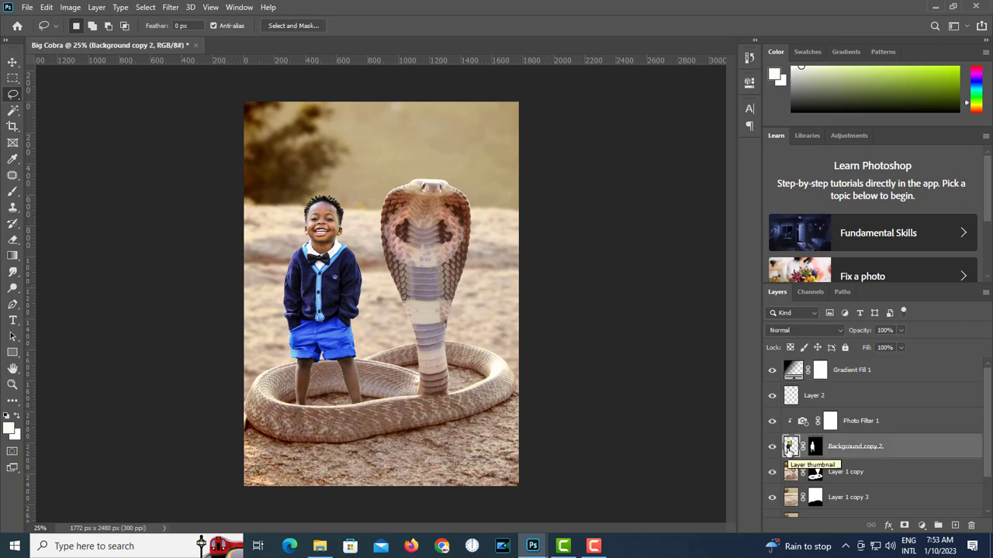
pyautogui.click(70, 7)
pyautogui.moveTo(88, 42)
pyautogui.click(233, 106)
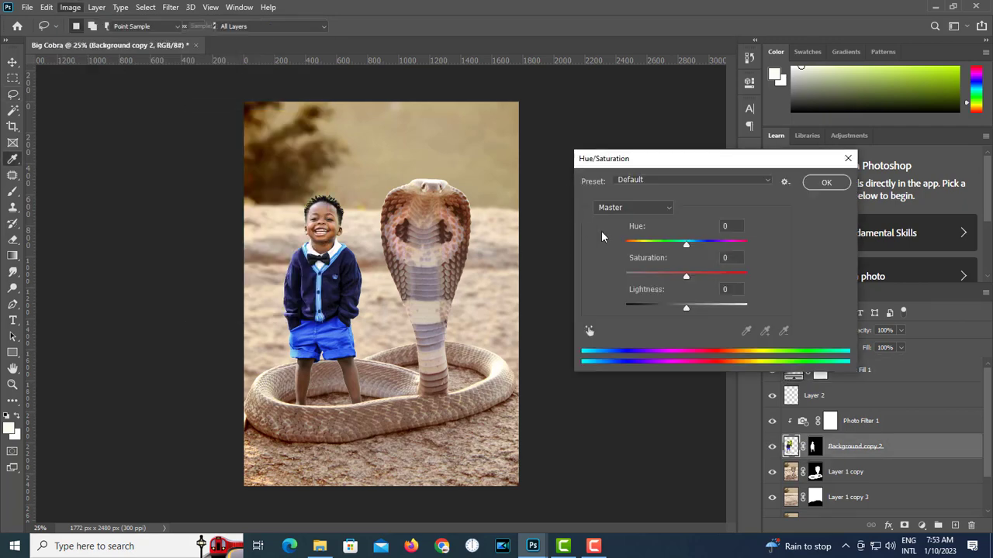
pyautogui.click(632, 207)
pyautogui.click(629, 252)
pyautogui.moveTo(686, 244); pyautogui.dragTo(721, 247)
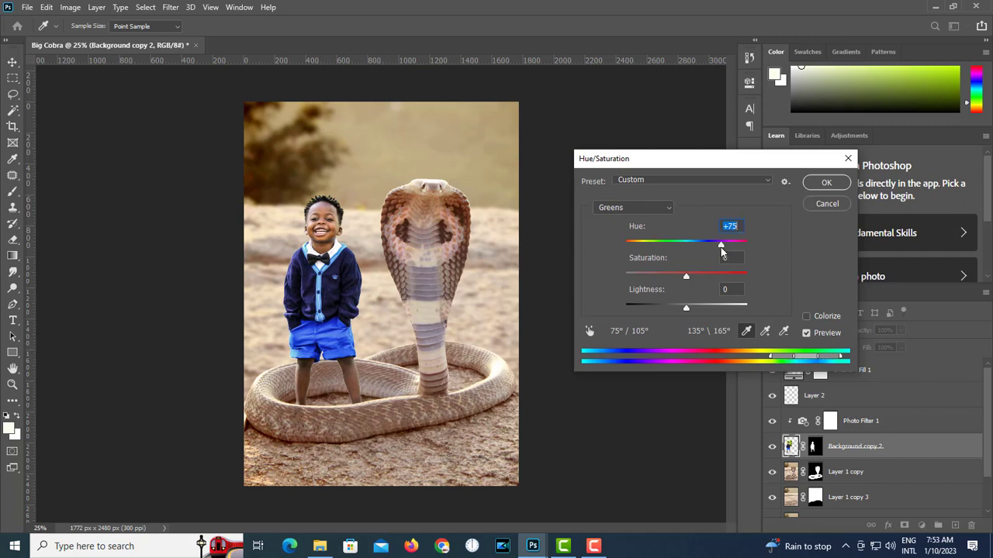
# - Set the Master hue to -3 and apply the Hue/Saturation adjustment
pyautogui.click(646, 210)
pyautogui.click(625, 216)
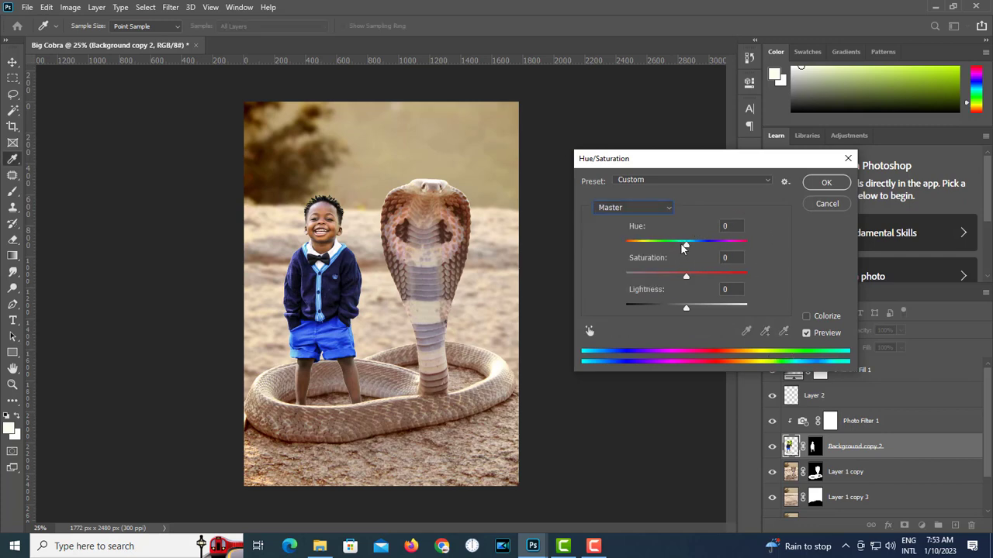
pyautogui.moveTo(687, 245)
pyautogui.mouseDown()
pyautogui.moveTo(695, 254)
pyautogui.moveTo(686, 257)
pyautogui.mouseUp()
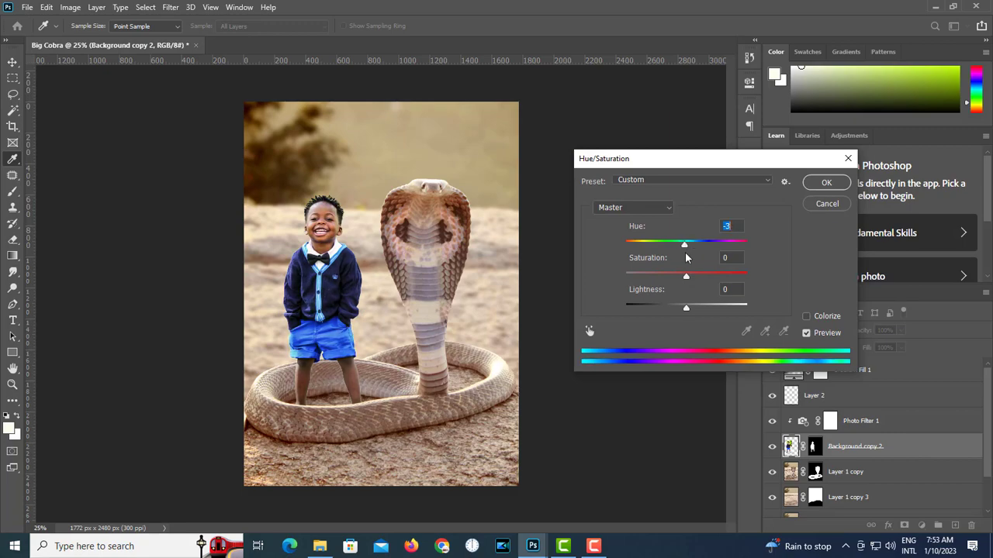
pyautogui.click(833, 184)
# - Inspect the cut-out edges of the boy's legs against the cobra's coils up close
pyautogui.hotkey('ctrl', '-')
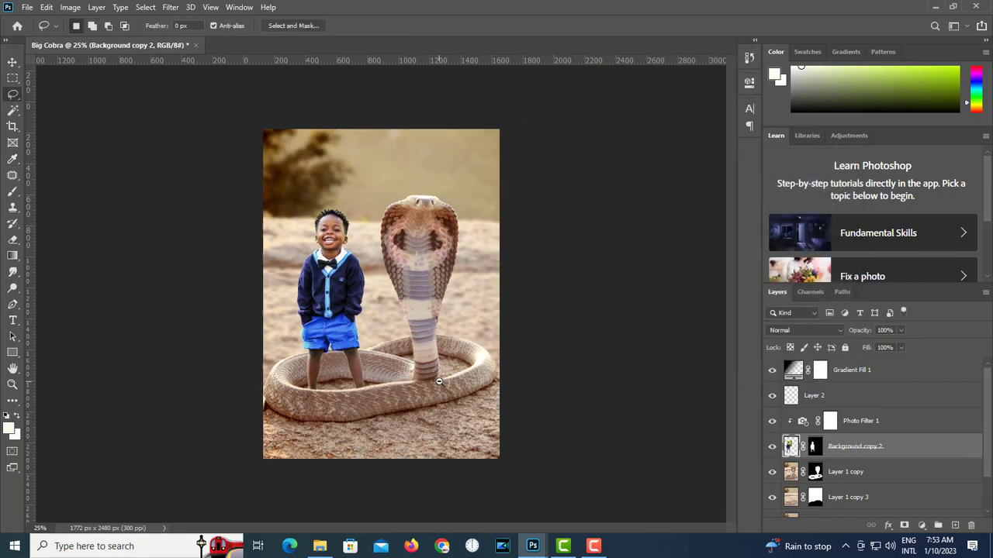
pyautogui.hotkey('ctrl', '+')
pyautogui.scroll(5, 349, 405)
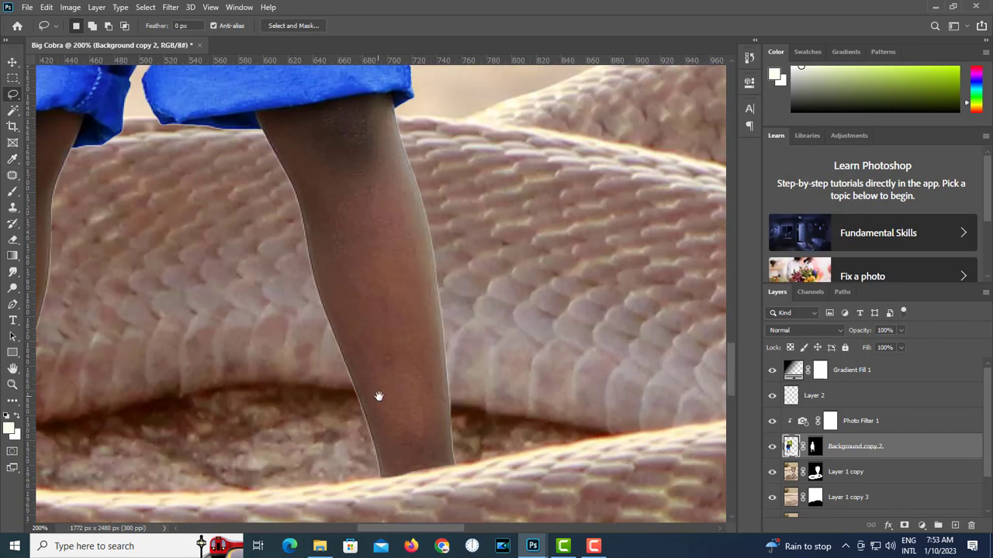
pyautogui.moveTo(380, 399); pyautogui.dragTo(472, 401)
pyautogui.moveTo(482, 352); pyautogui.dragTo(485, 400)
pyautogui.moveTo(199, 375); pyautogui.dragTo(436, 350)
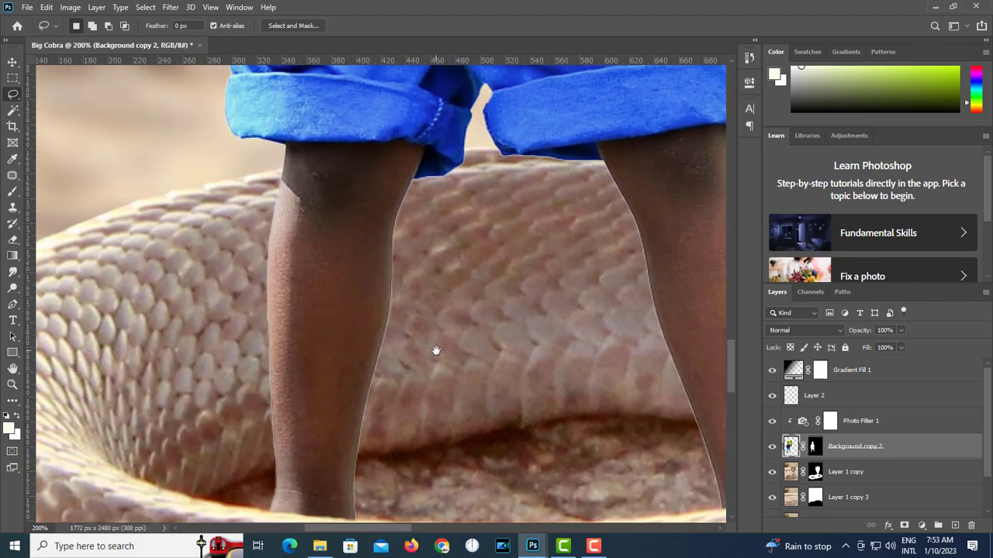
pyautogui.hotkey('ctrl', '0')
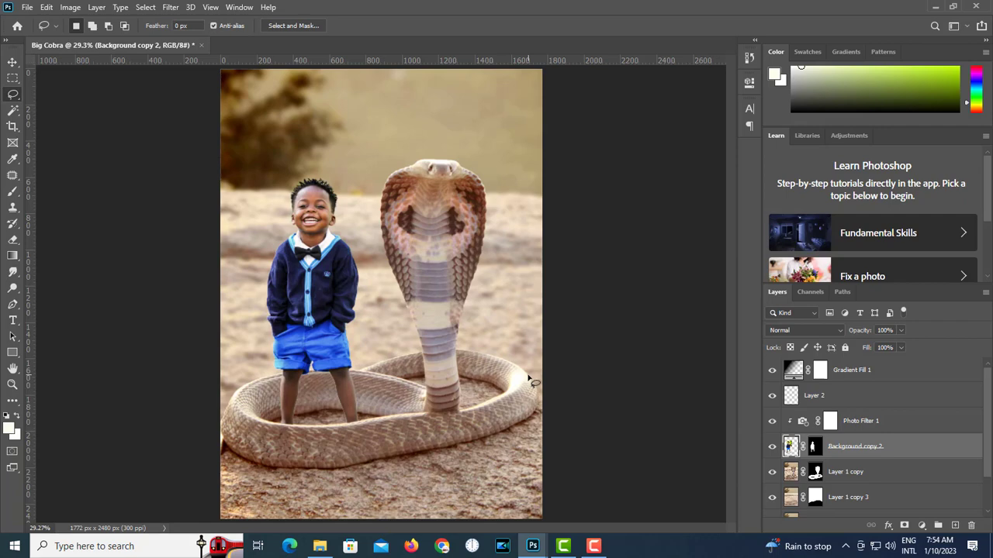
# - Save a JPEG copy of the composite as Big Cobra in the Cobra 10-01-23 folder
pyautogui.hotkey('ctrl', 'shift', 's')
pyautogui.click(211, 250)
pyautogui.click(202, 322)
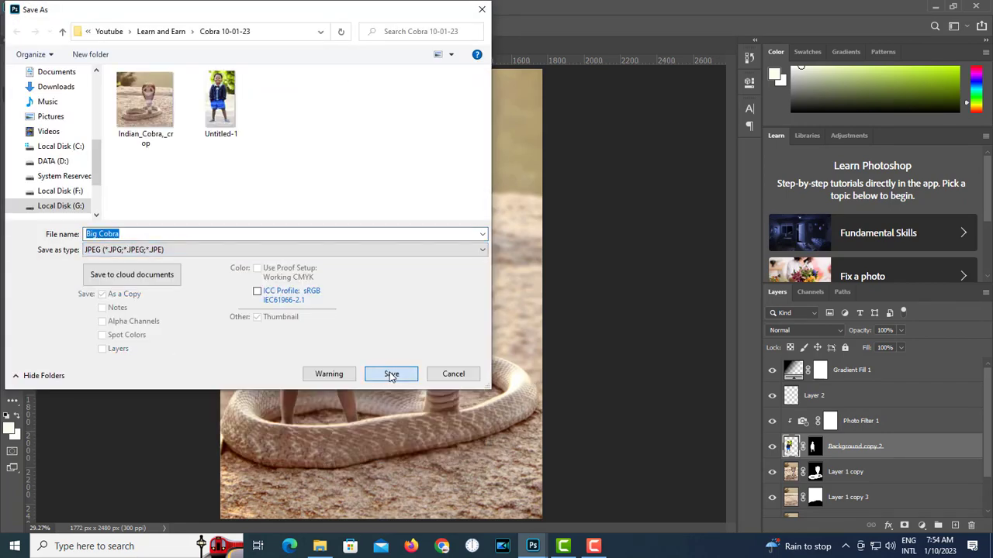
pyautogui.click(391, 375)
pyautogui.click(572, 128)
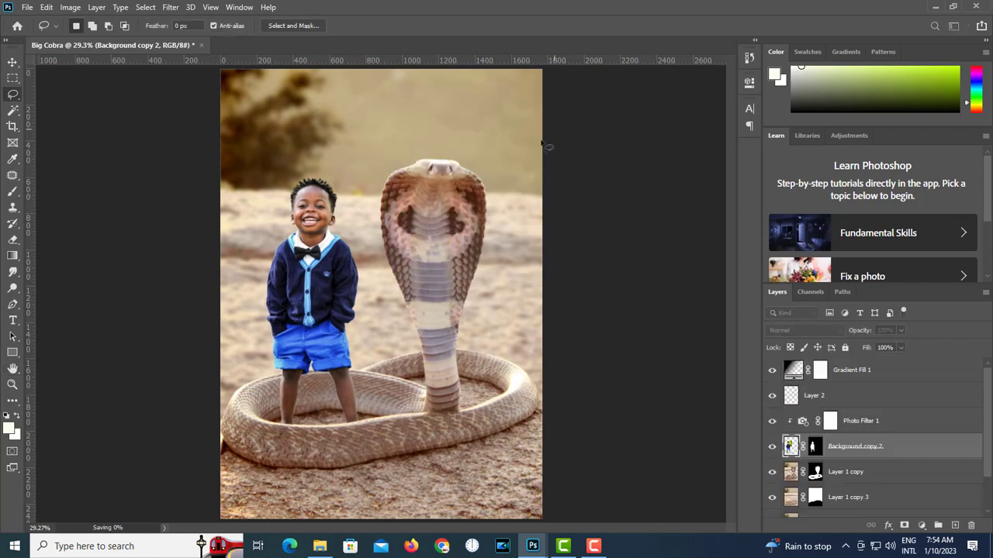
pyautogui.hotkey('ctrl', 'shift', 's')
pyautogui.click(232, 249)
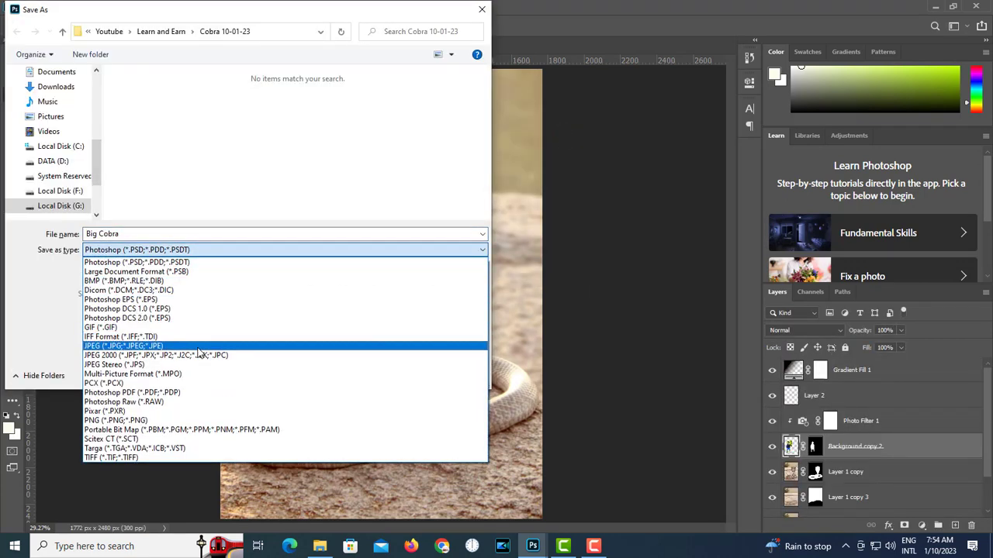
pyautogui.click(201, 346)
pyautogui.click(390, 374)
pyautogui.click(572, 273)
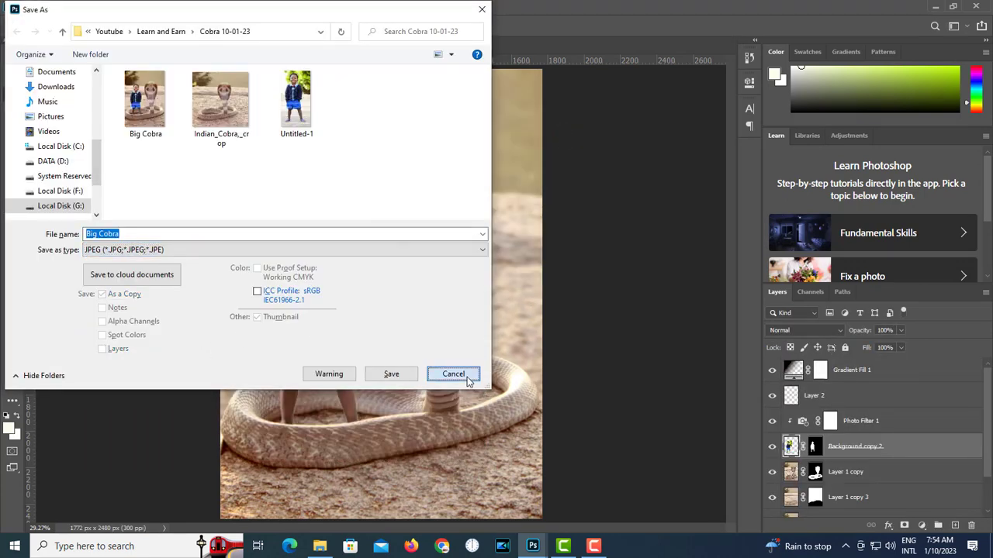
pyautogui.click(455, 373)
# - Save the layered document as Big Cobra in Photoshop format with Maximize Compatibility on
pyautogui.hotkey('ctrl', 's')
pyautogui.press('Return')
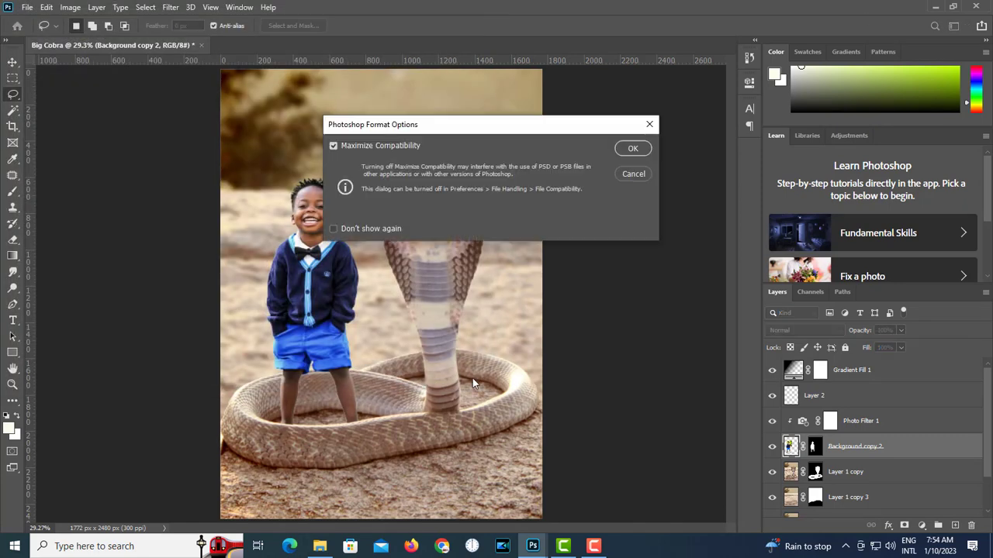
pyautogui.click(633, 149)
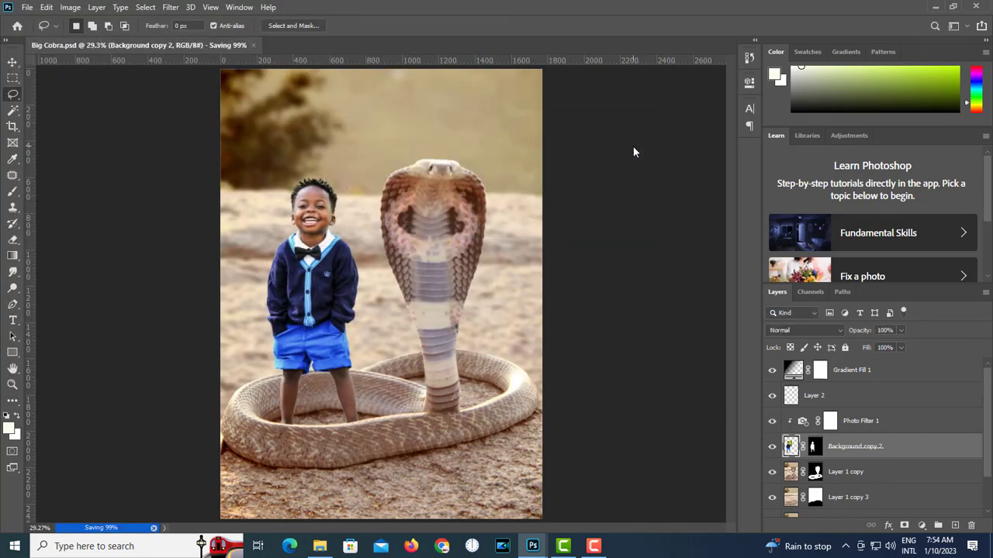